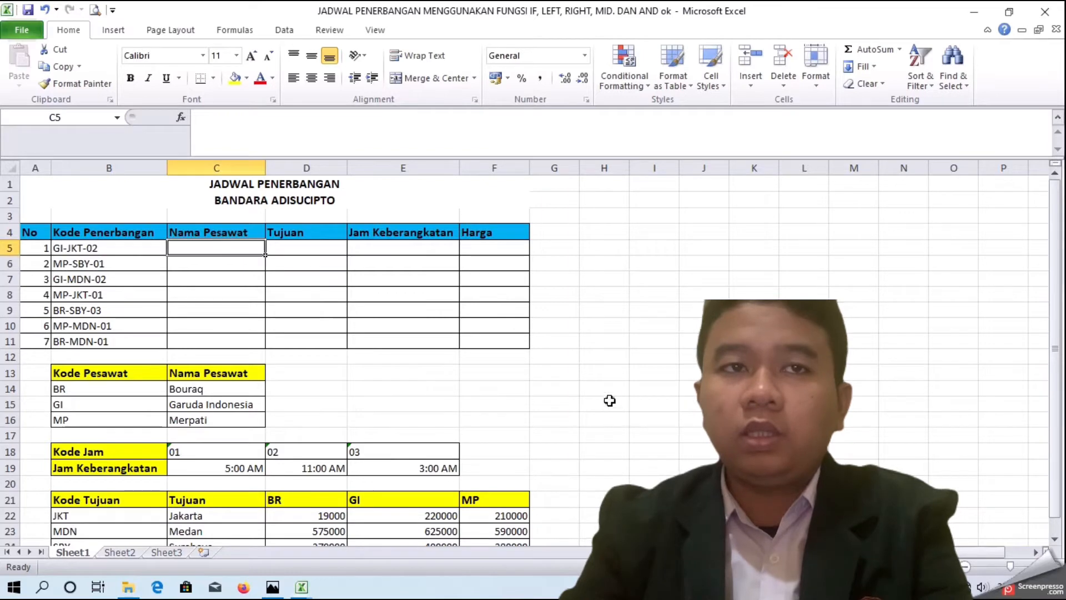
Step: Start a formula in C5 testing whether the first two characters of B5, via LEFT(B5;2), equal "GI"
scroll(305, 405, down, 2)
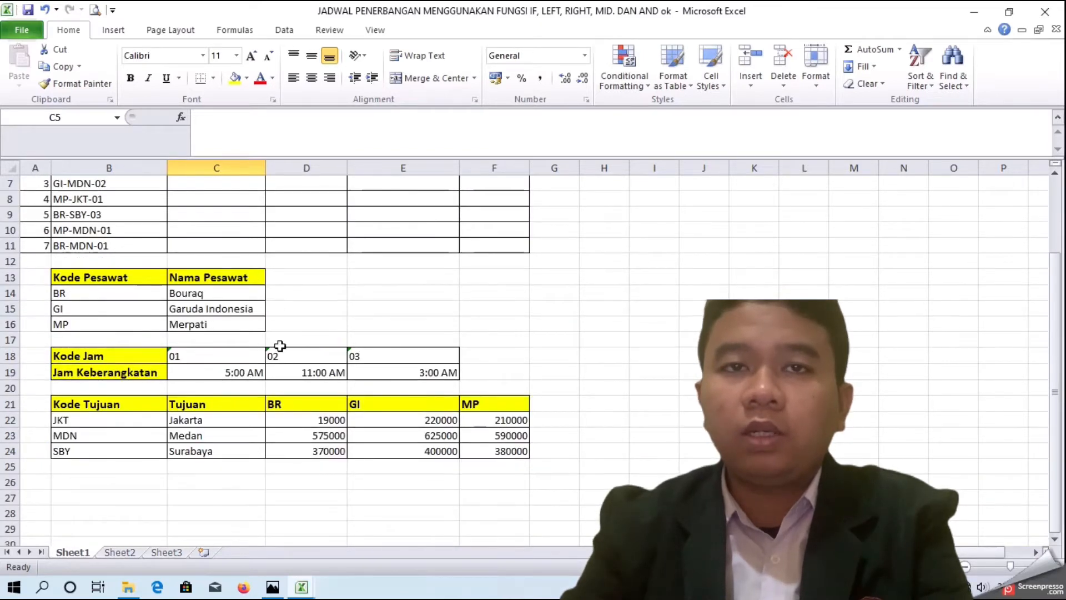
scroll(222, 333, up, 1)
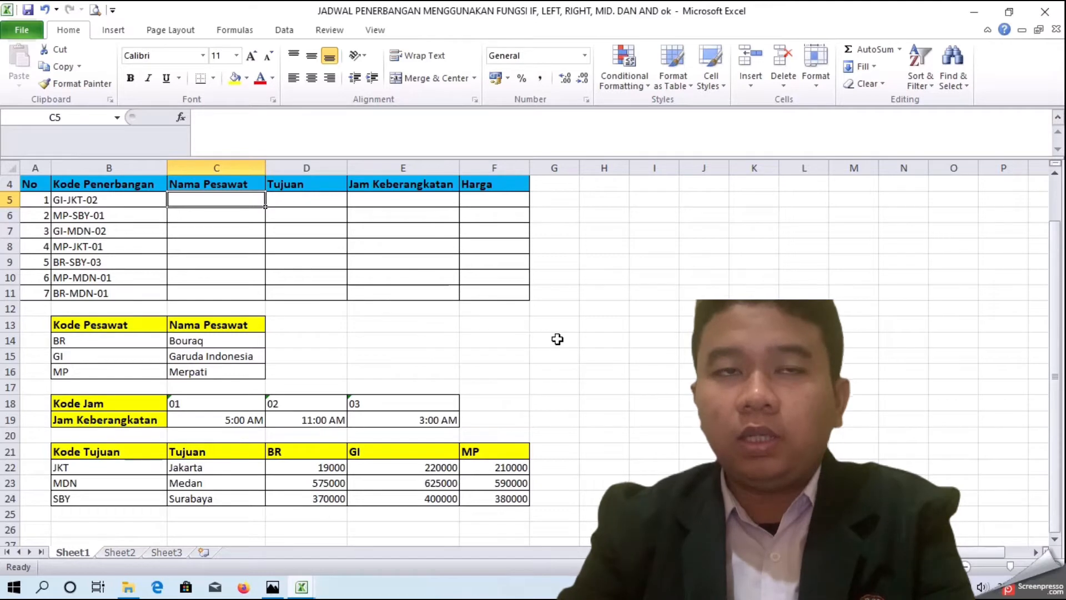
scroll(558, 339, up, 1)
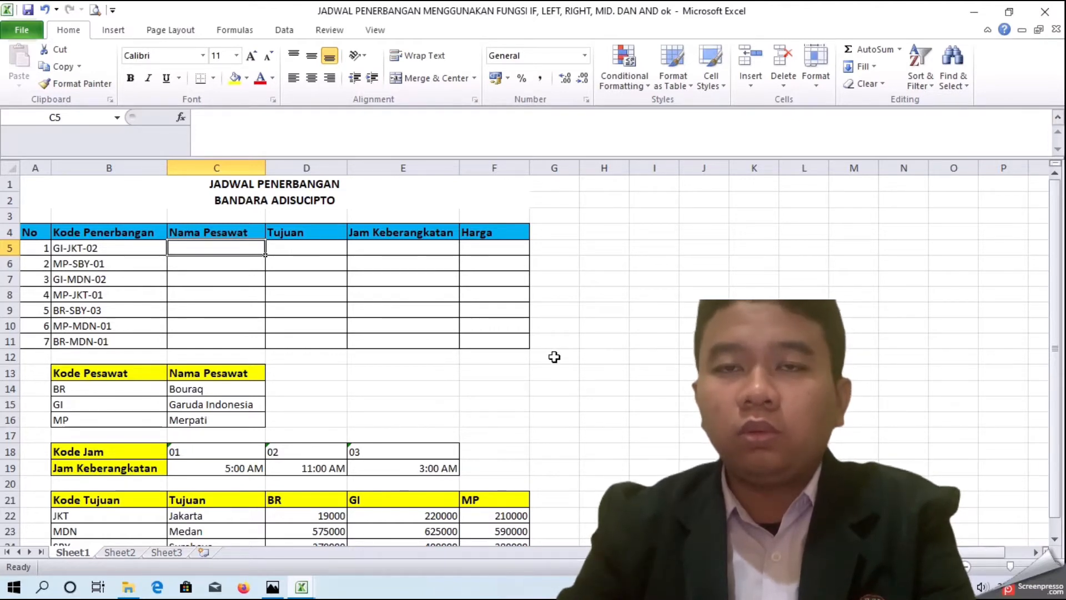
text(=I)
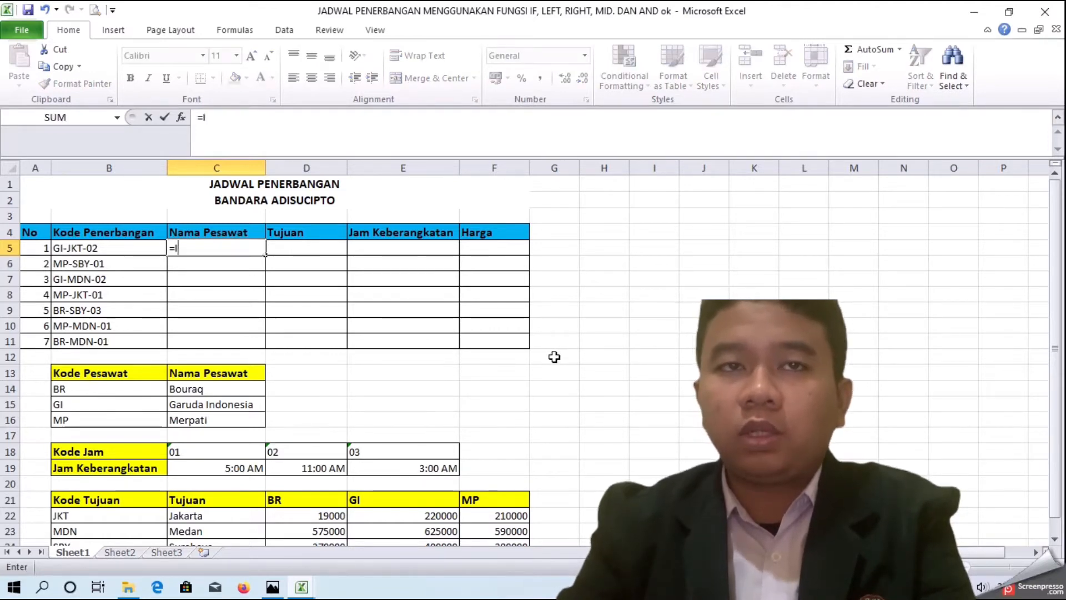
text(F(LEFT()
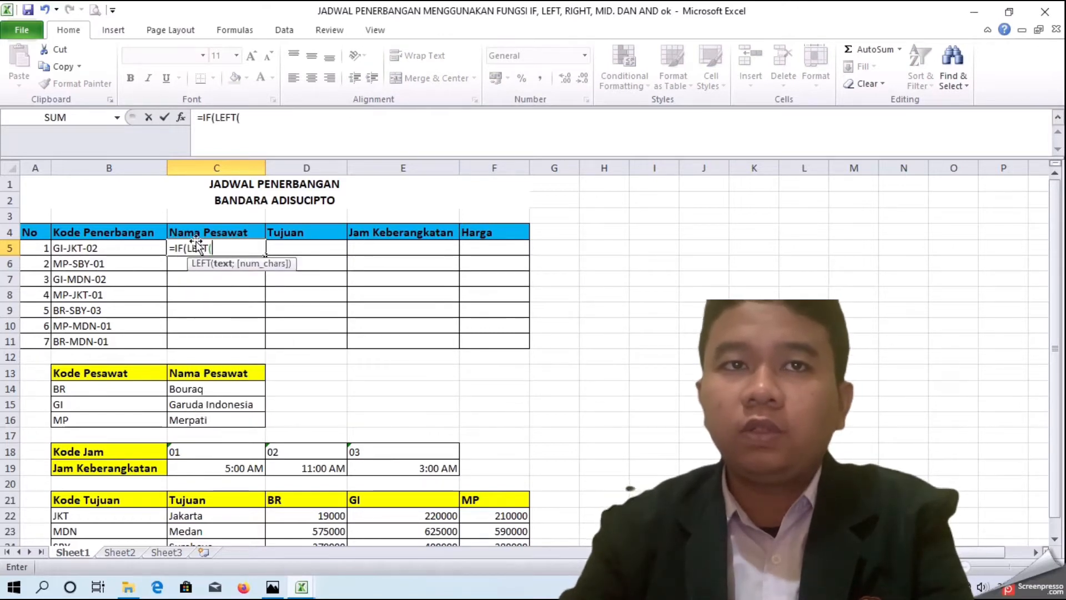
click(123, 248)
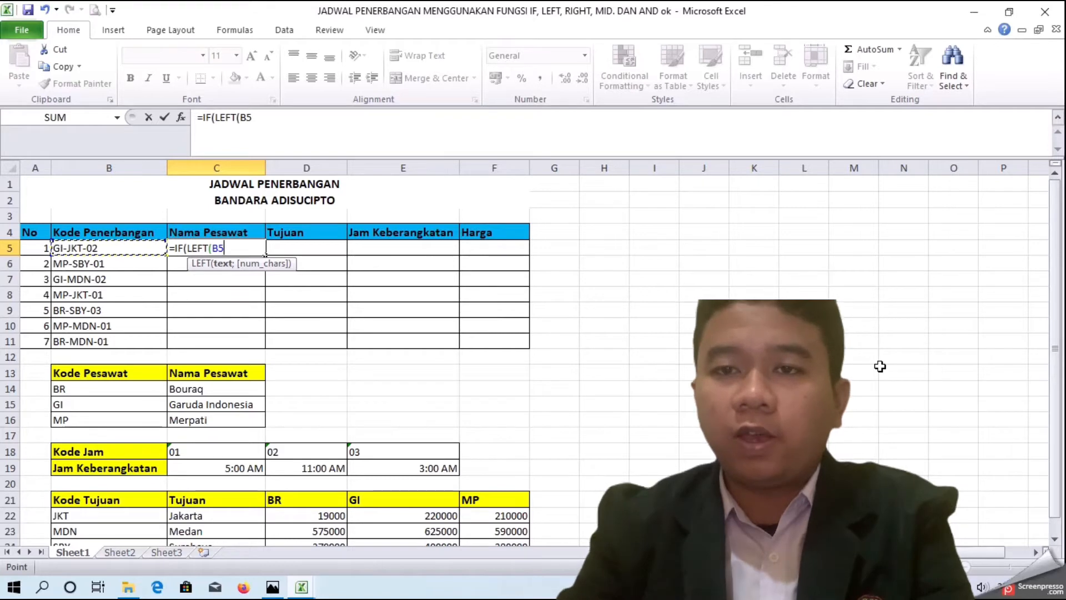
text(;)
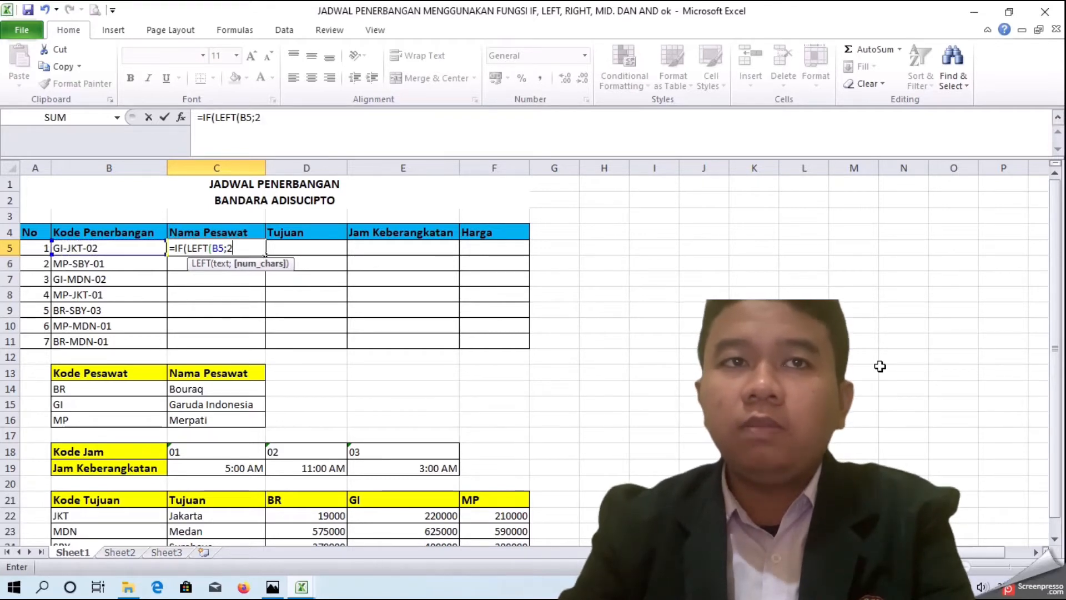
text(2))
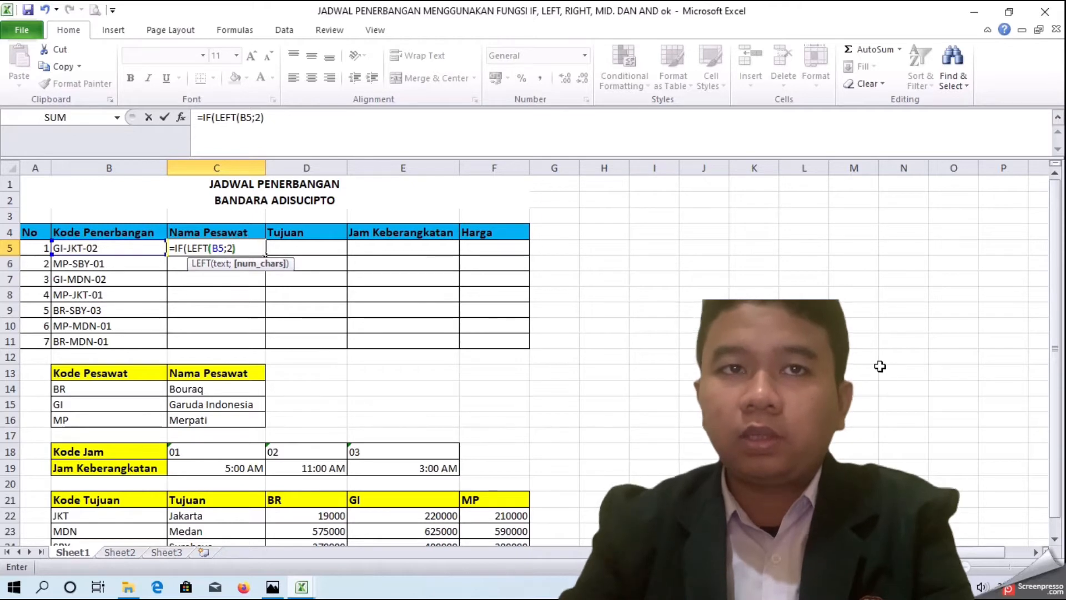
text(;)
key(BackSpace)
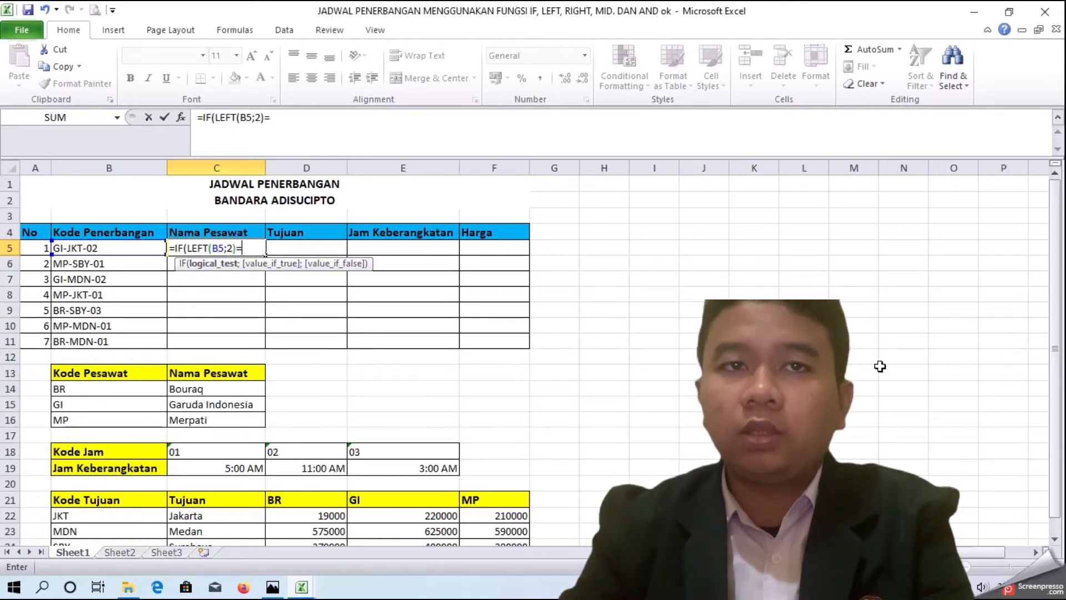
text("GI";)
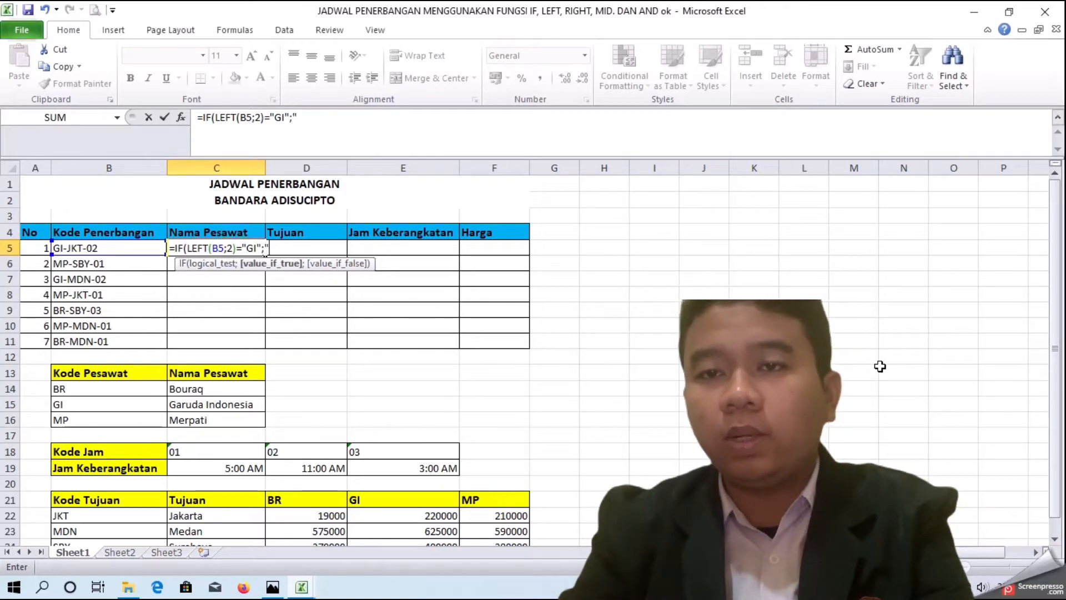
text("Garud)
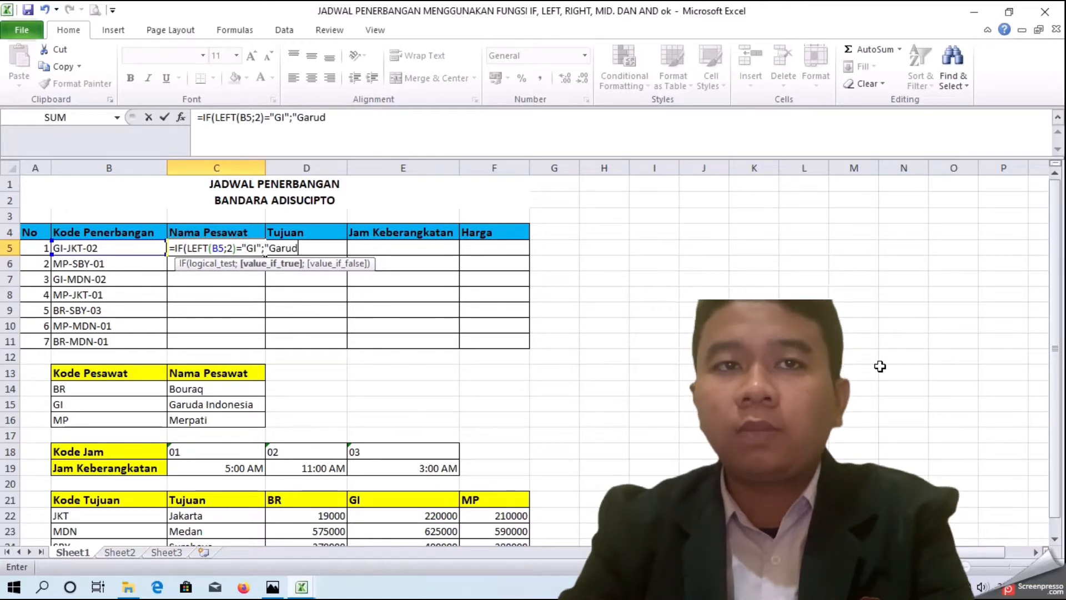
text(a Inod)
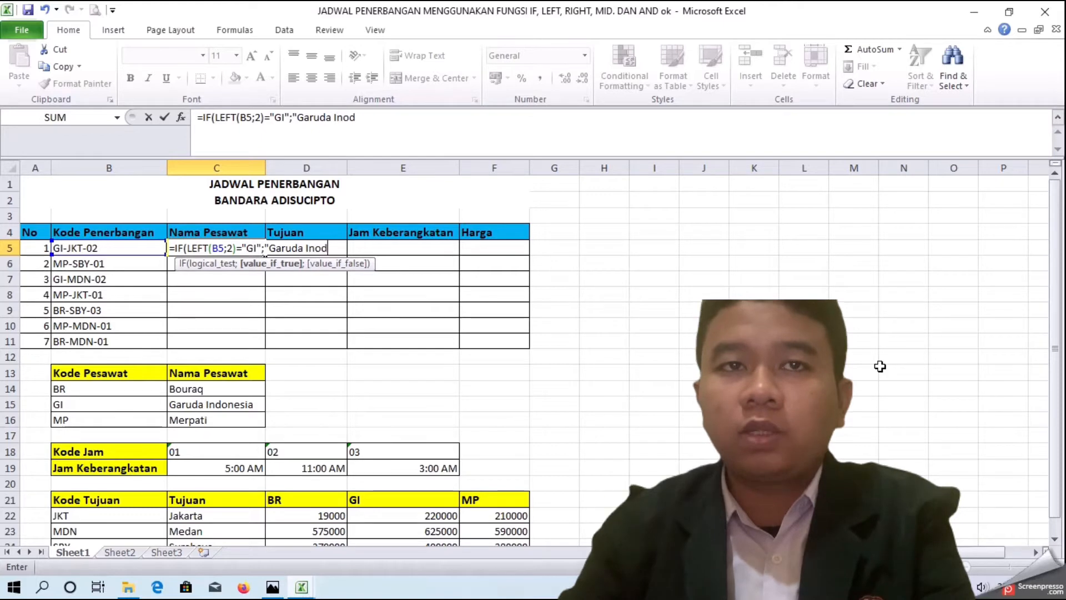
key(BackSpace)
key(BackSpace)
text(donesia)
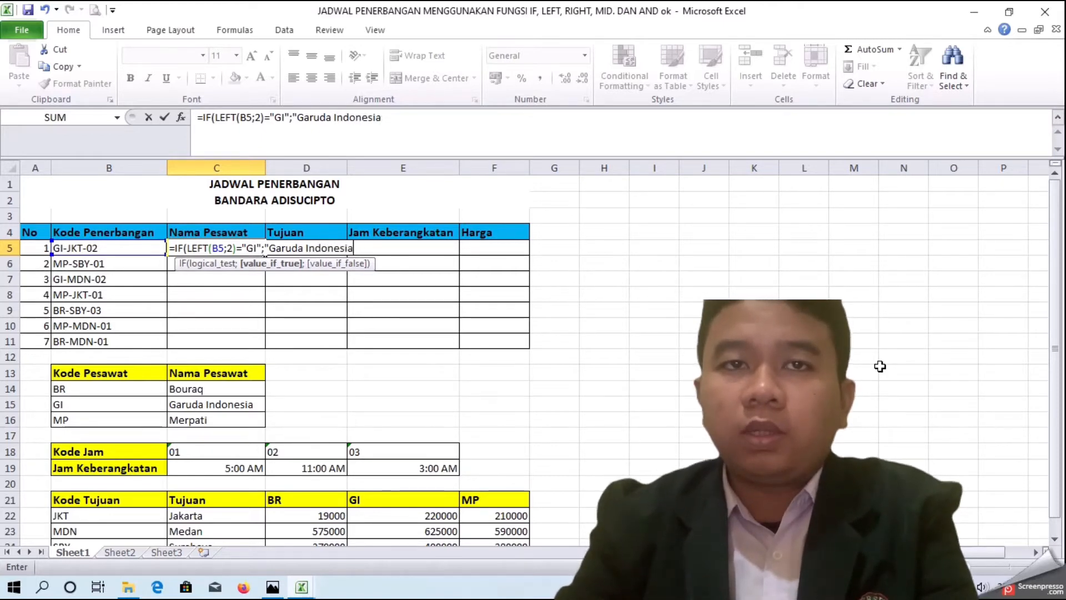
text(:;)
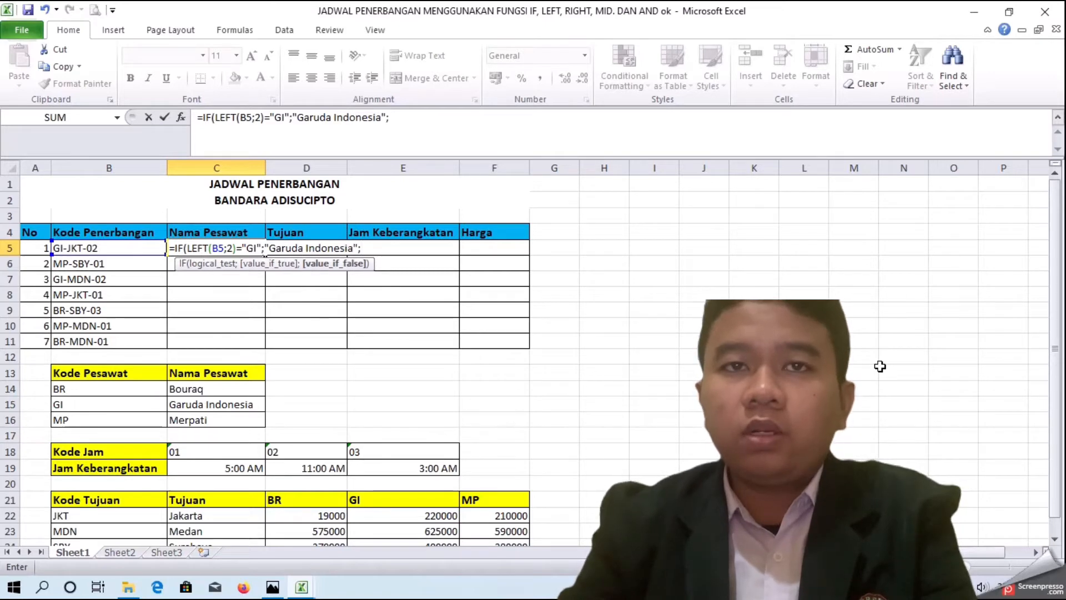
text(IF()
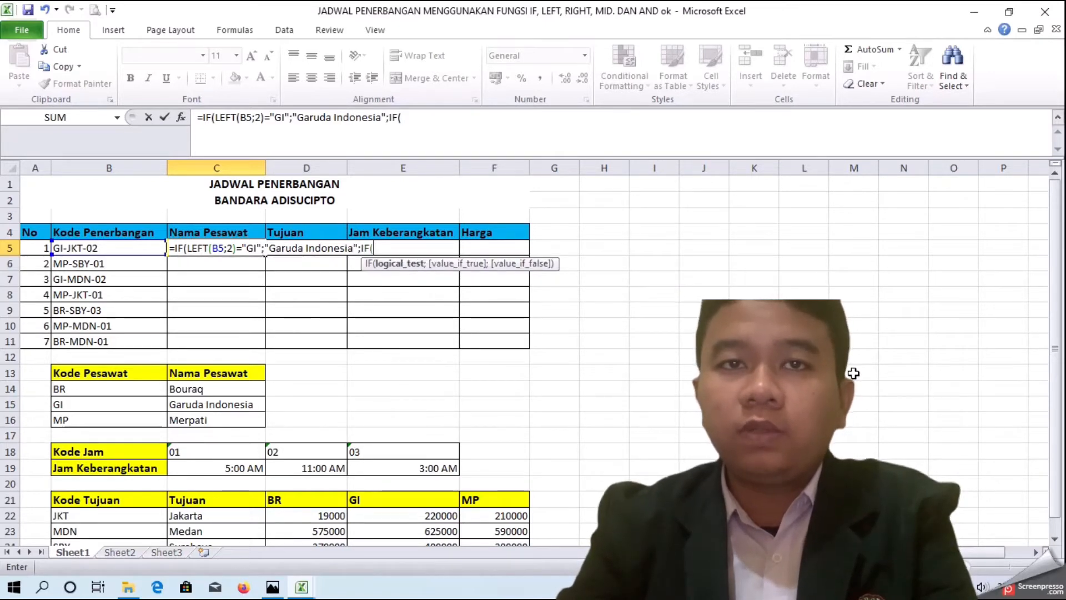
text(LEFT)
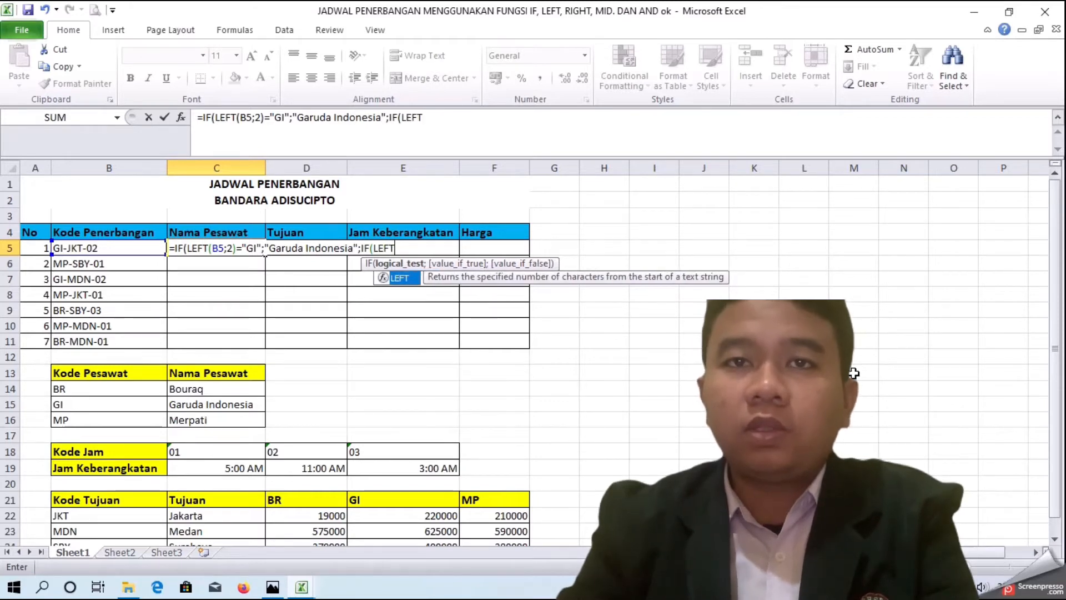
text(()
Step: Return "Garuda Indonesia" when true, otherwise nest an IF testing whether LEFT(B5;2) equals "MP"
click(119, 247)
text(;2)=)
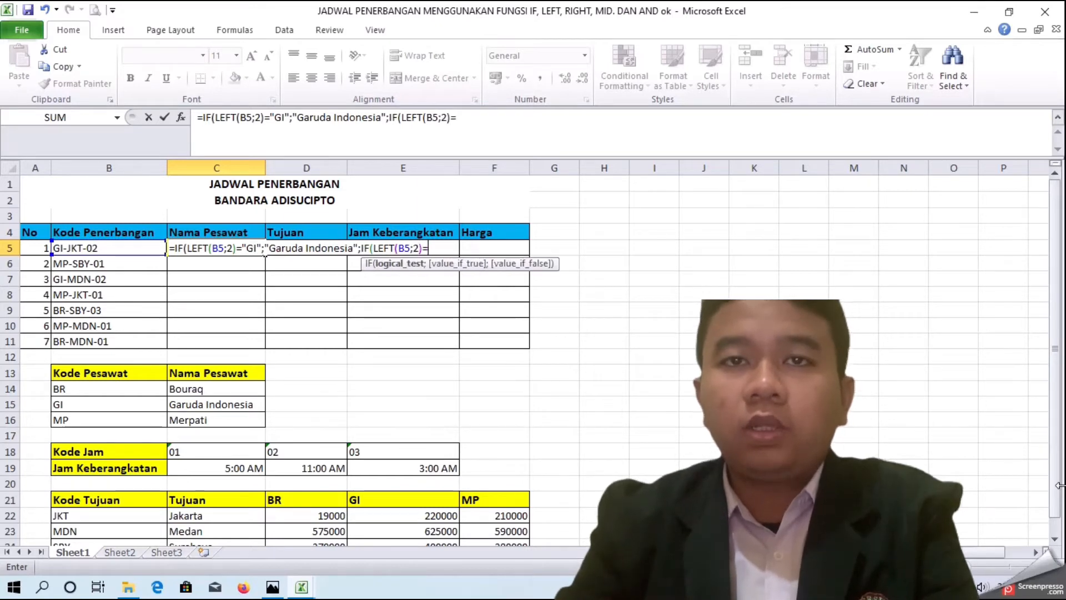
text("m)
key(BackSpace)
text(MP";")
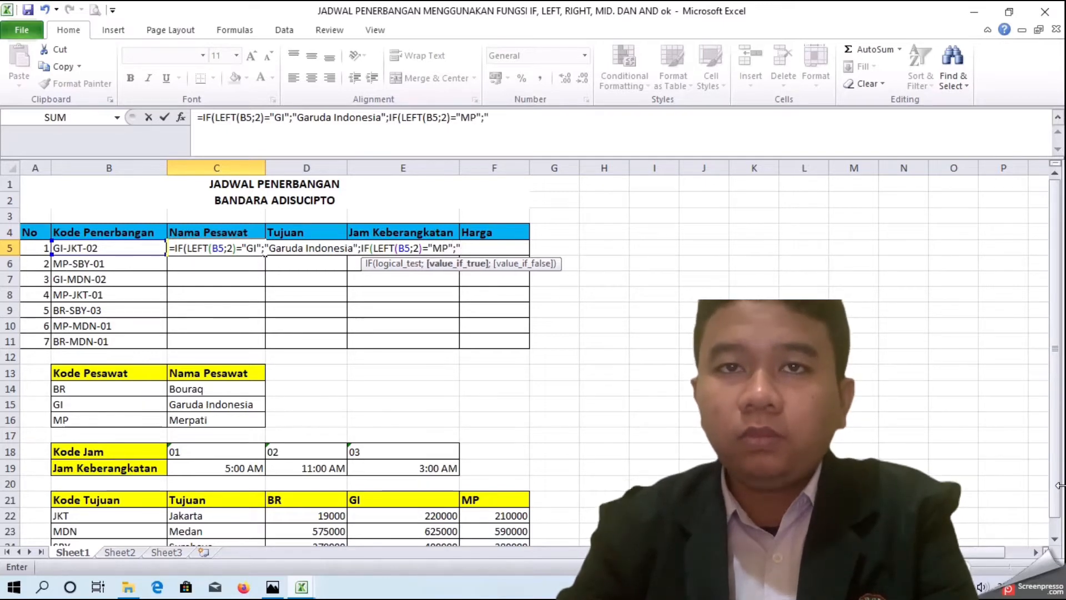
text(Merpati;)
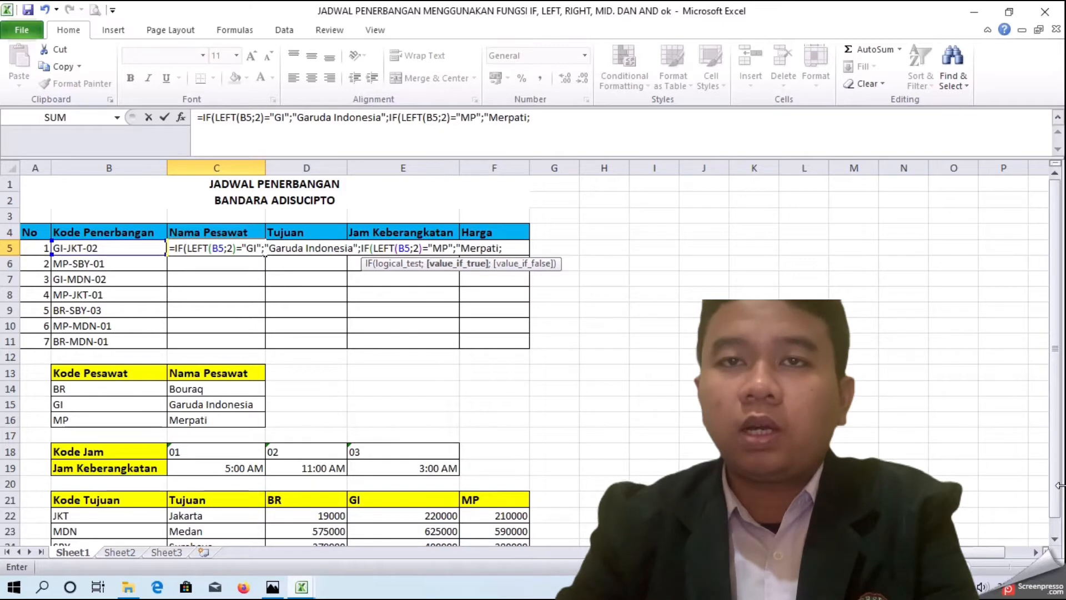
Step: Return "Merpati" for MP, otherwise nest a third IF testing whether LEFT(B5;2) equals "BR"
key(BackSpace)
text("IF()
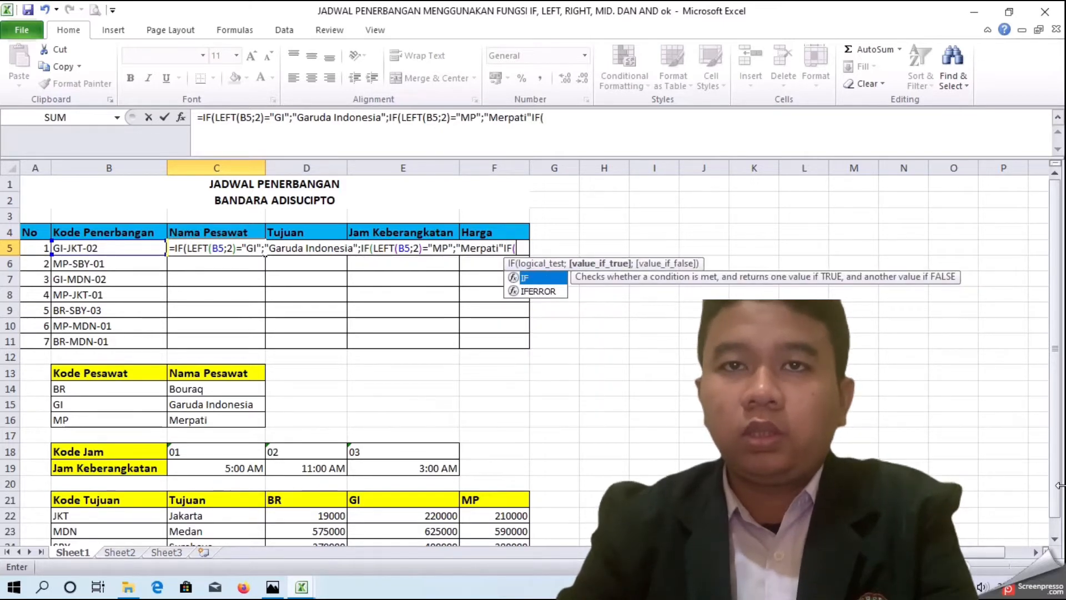
text(LEFT)
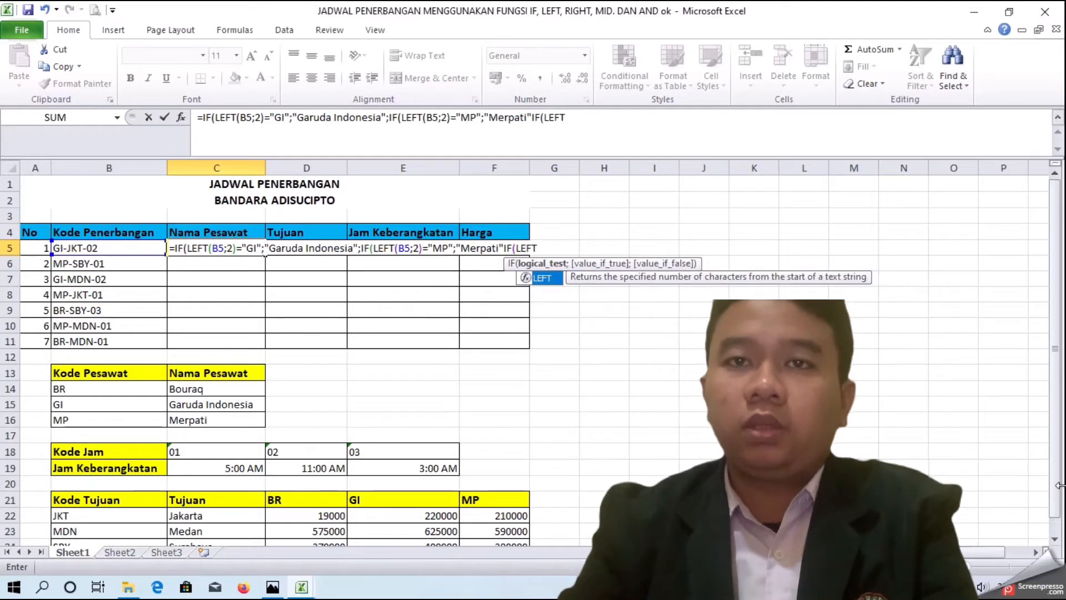
text(()
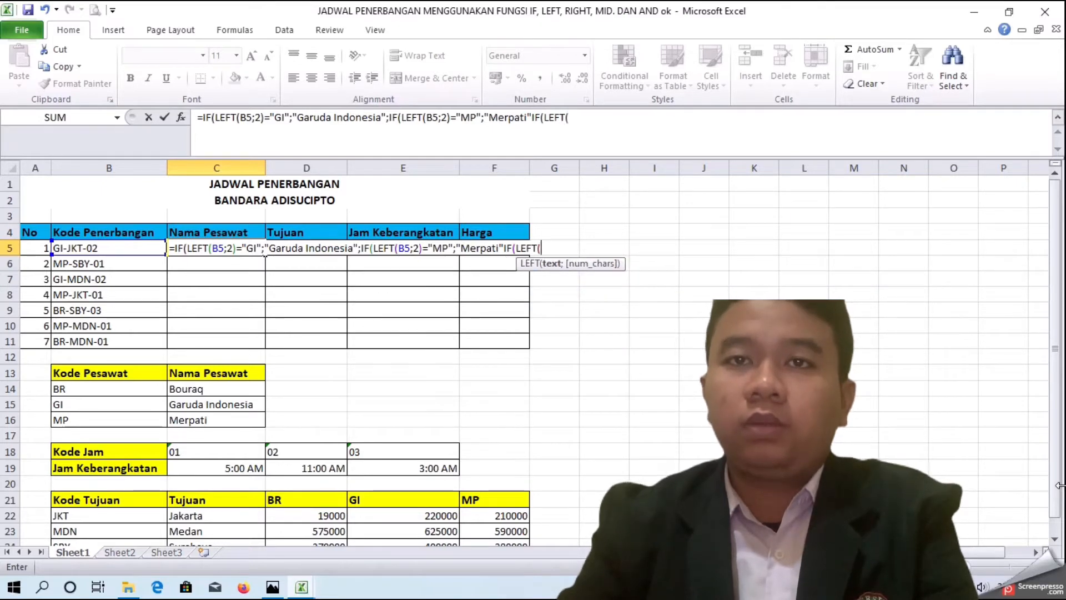
click(110, 246)
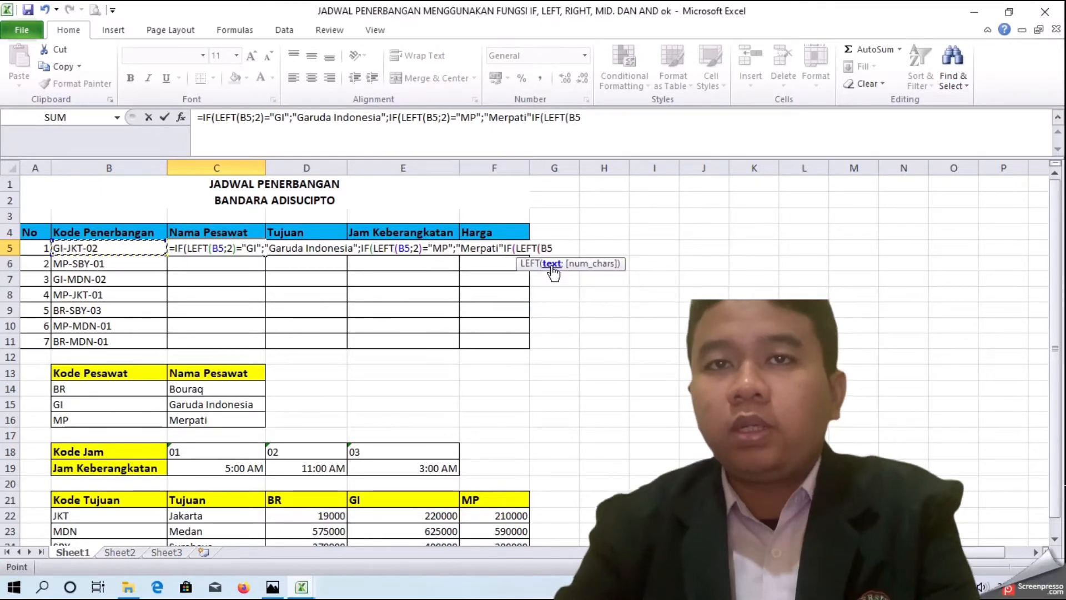
click(503, 248)
text(;)
key(Right)
key(Right)
key(Right)
key(Right)
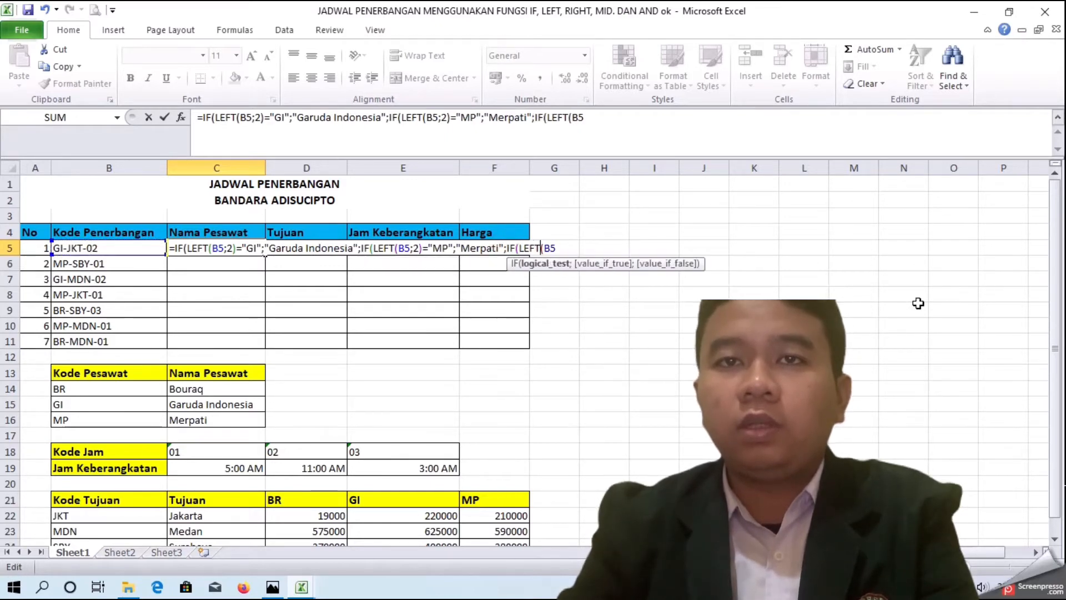
key(Right)
key(Right)
key(Right)
text(;2))
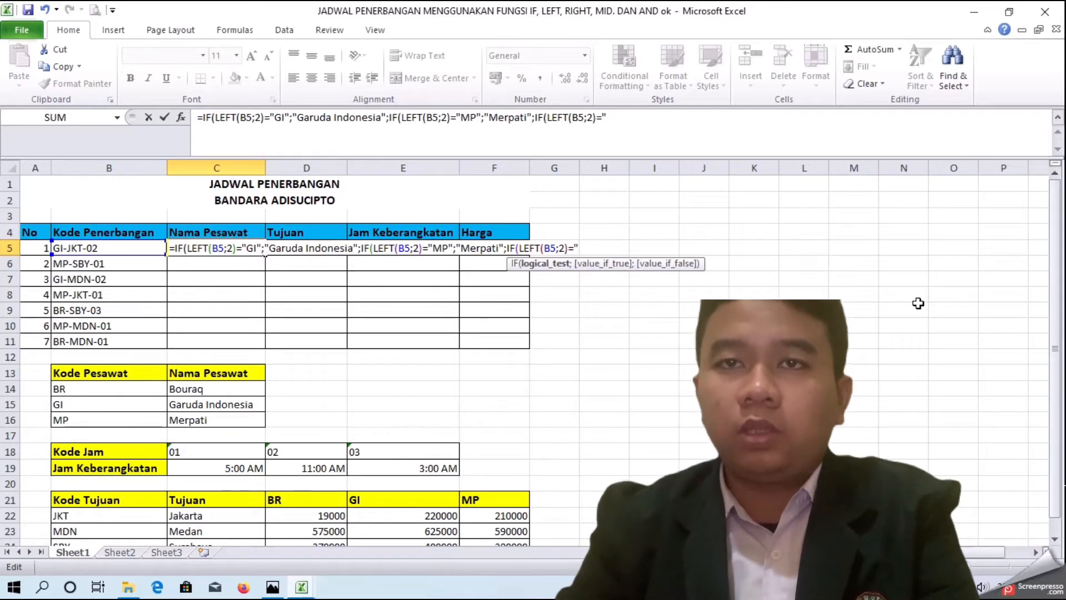
text(BR";)
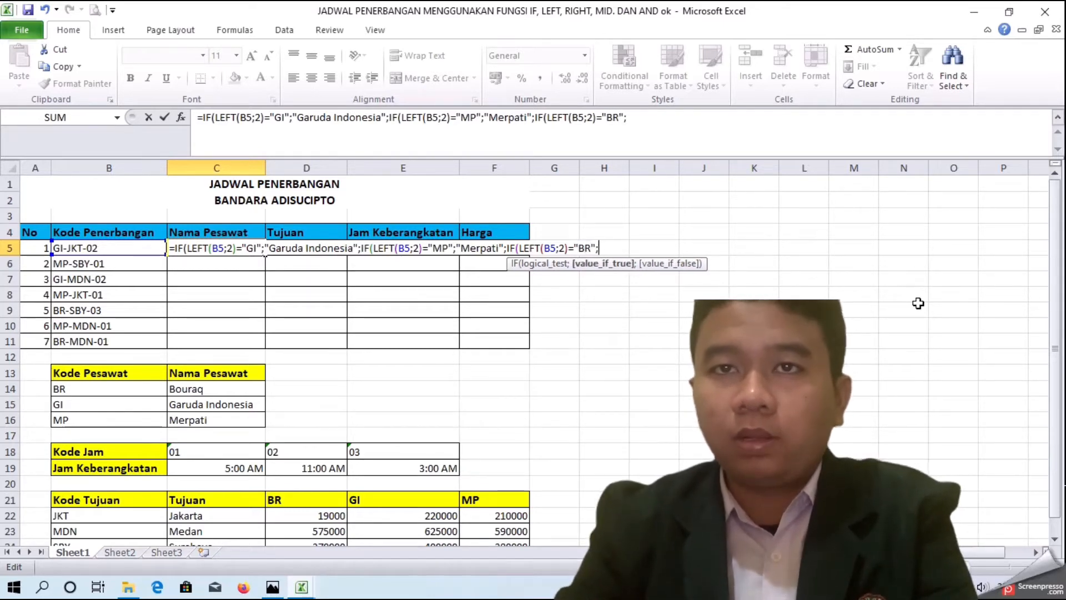
text("Bouraq")
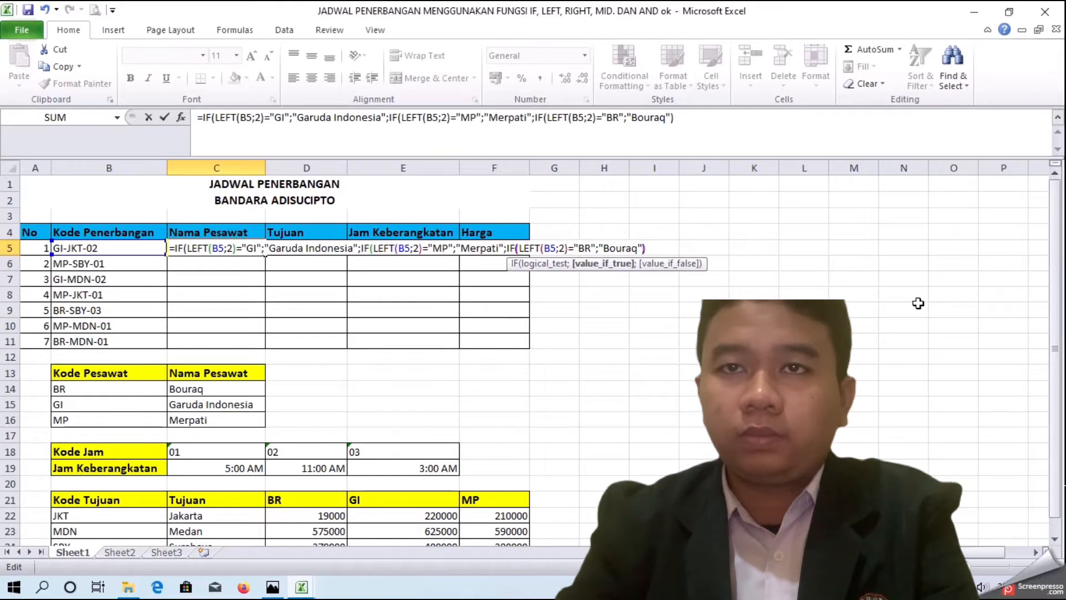
Step: Return "Bouraq" for BR, close all three IF functions and confirm the formula in C5
text()))
key(Return)
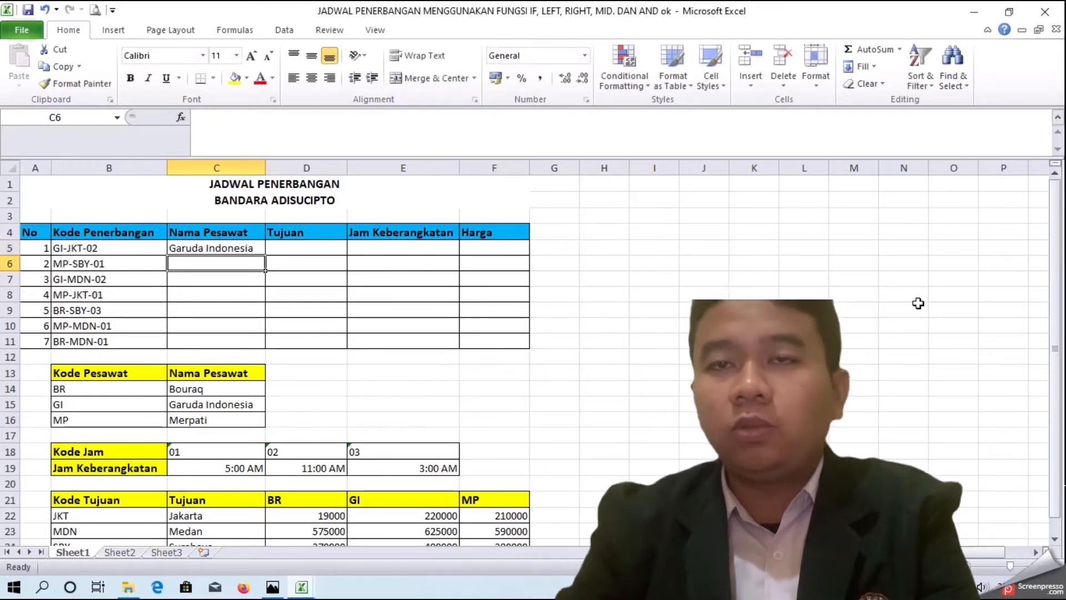
Step: Fill the C5 formula down through C11 for all flight codes
click(246, 245)
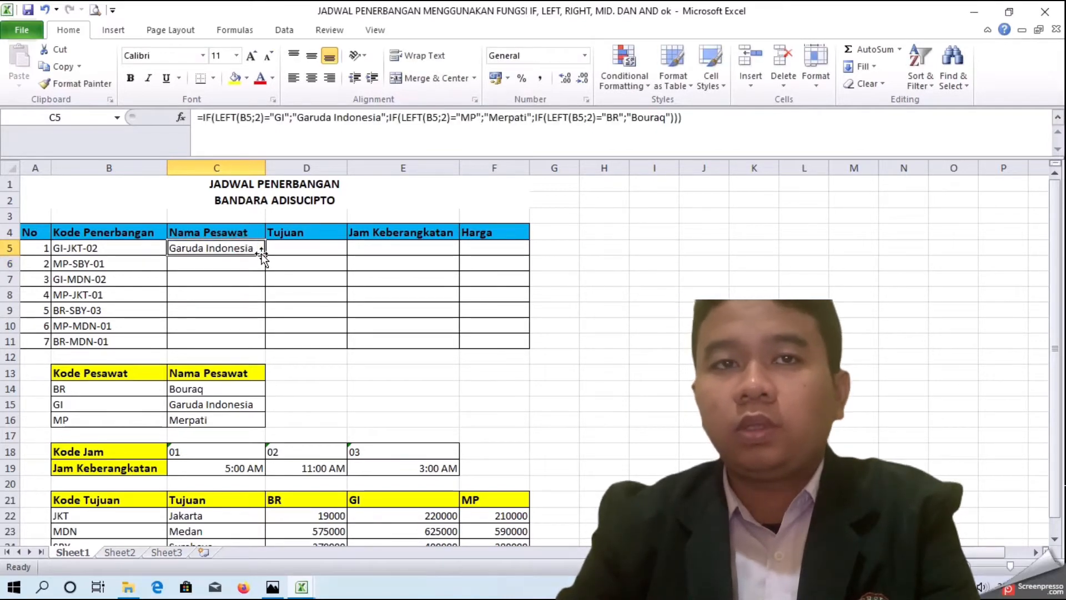
drag(262, 253, 261, 353)
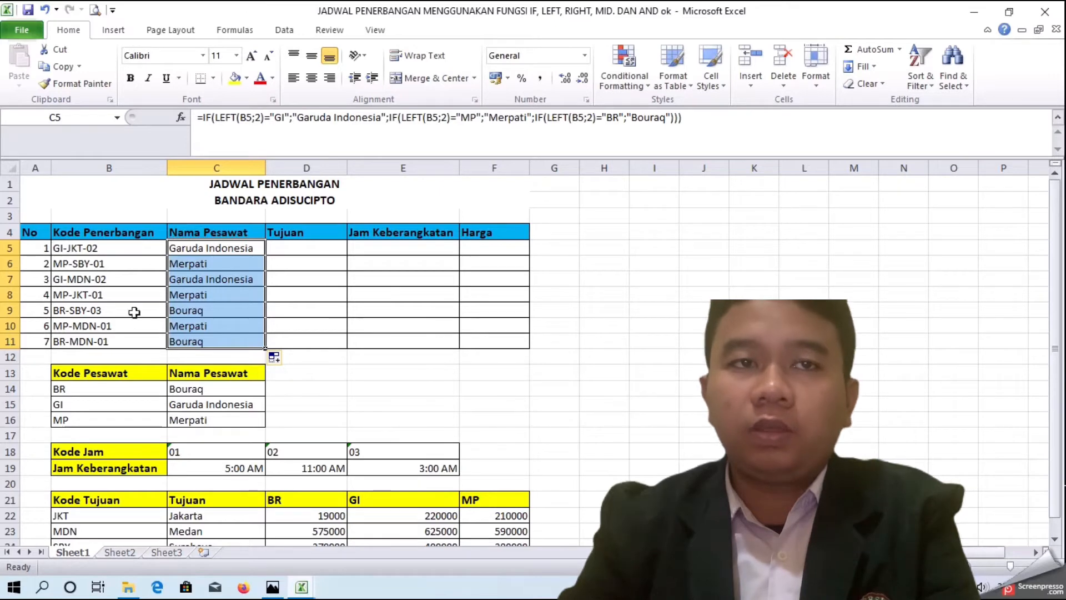
Step: In D5, start an IF formula testing whether MID(B5;4;3) equals "JKT"
click(304, 247)
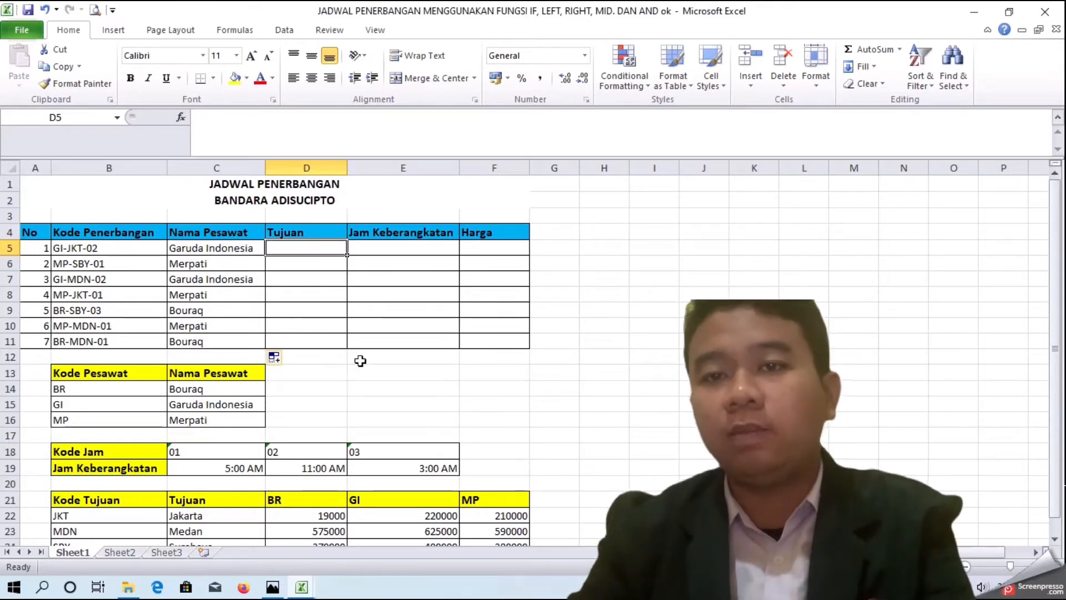
text(=)
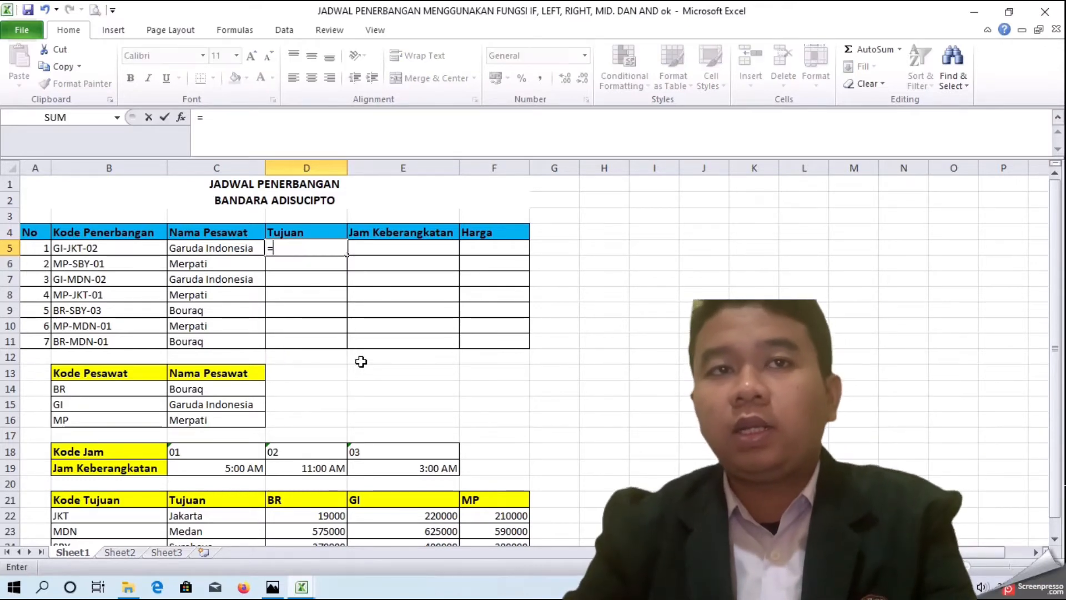
text(IF(MID()
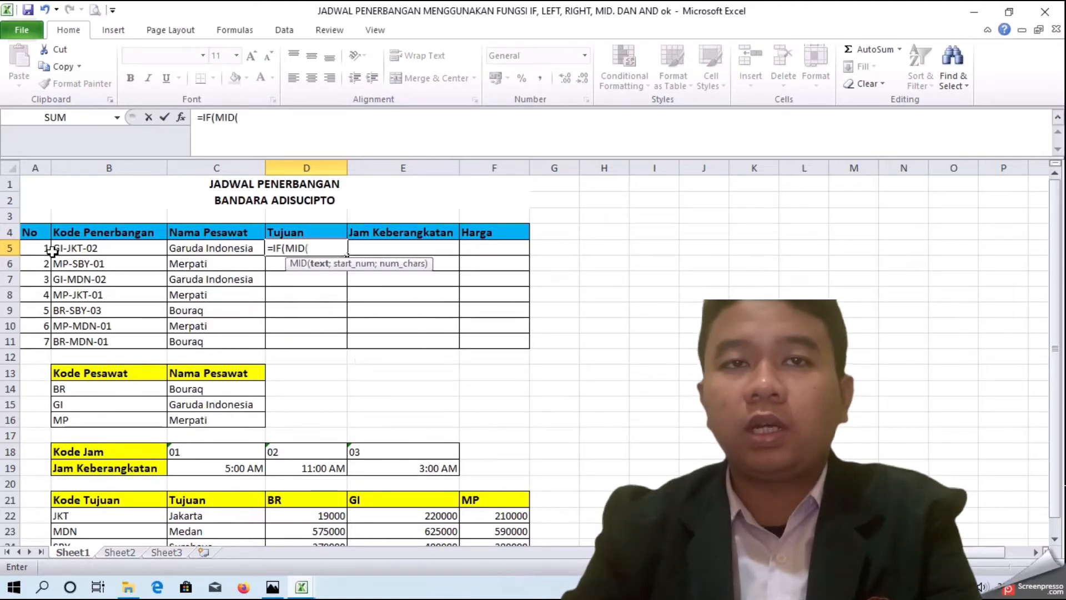
click(139, 247)
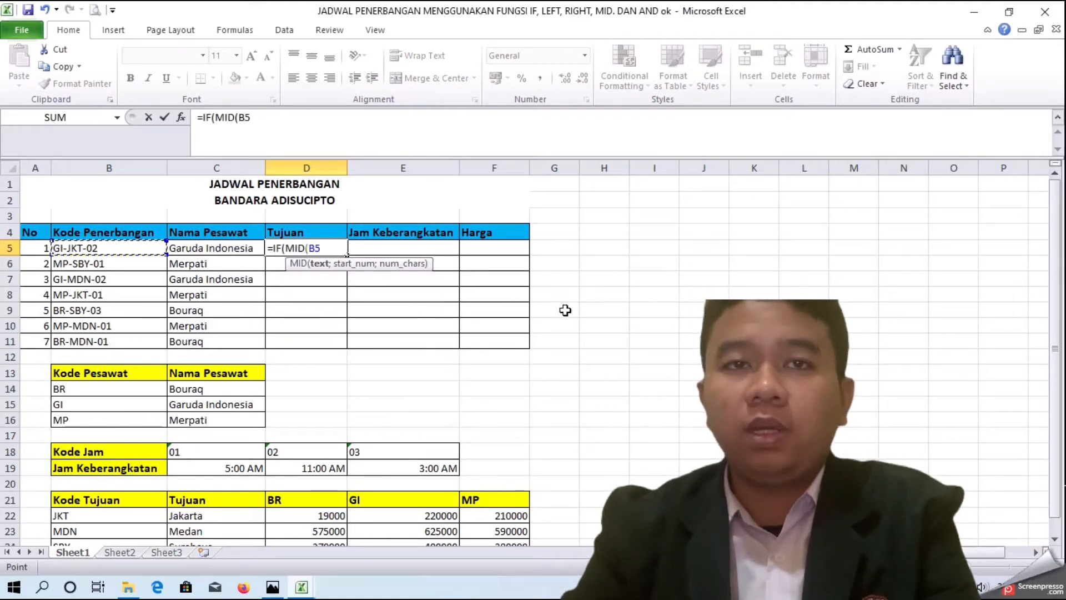
text(;4)
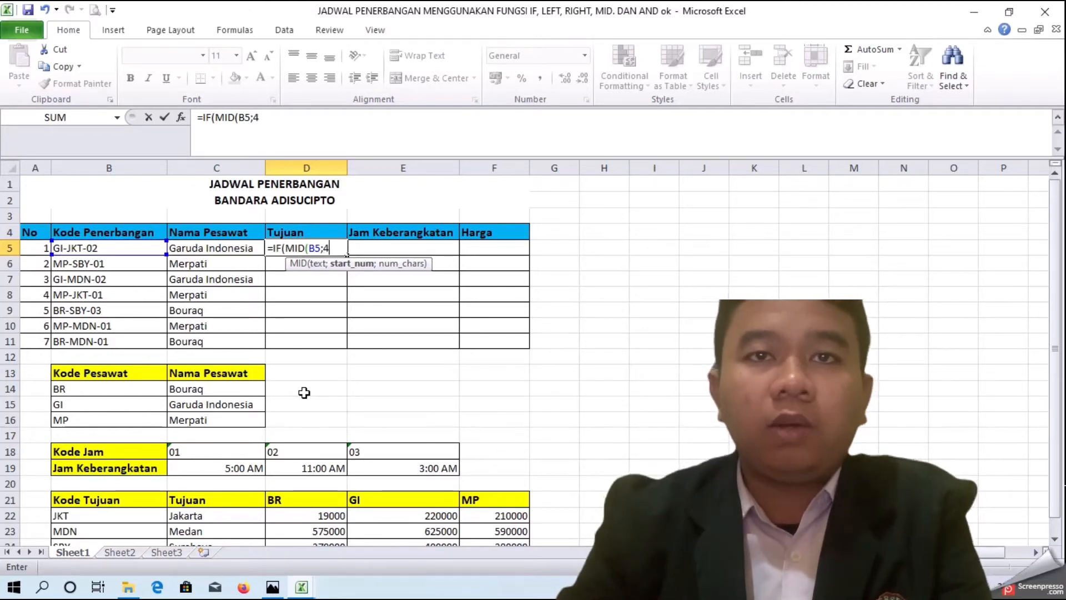
text(;)
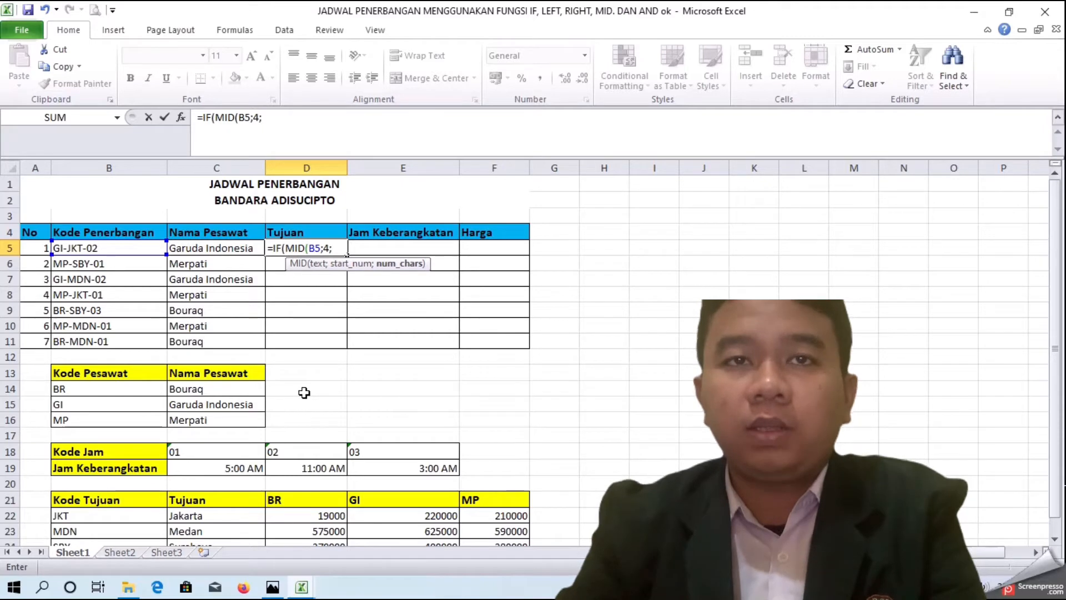
text(3)
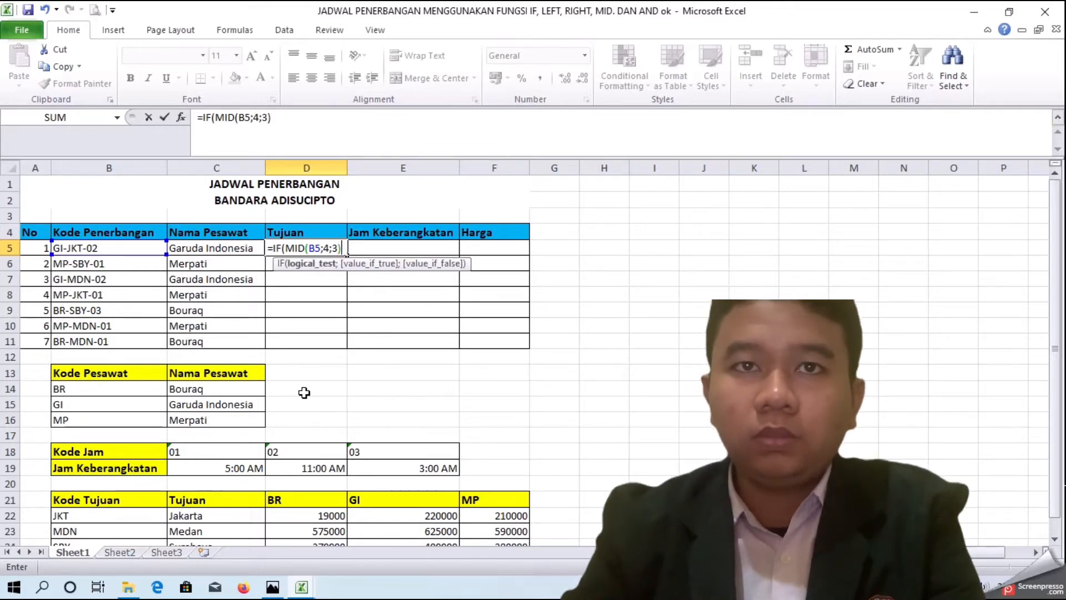
text(="JKT")
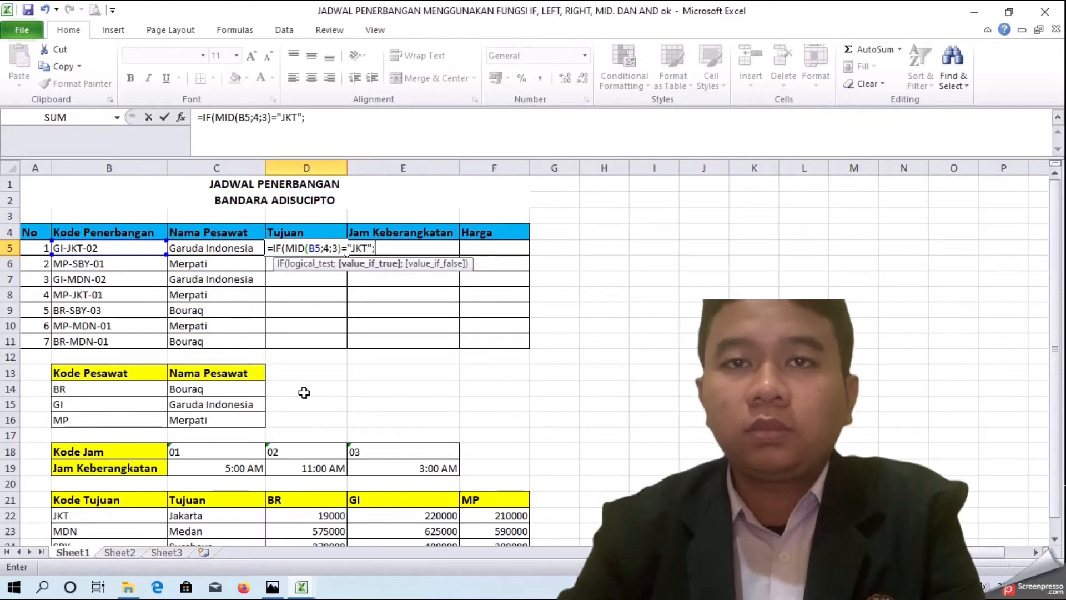
text(;"Jakarta";)
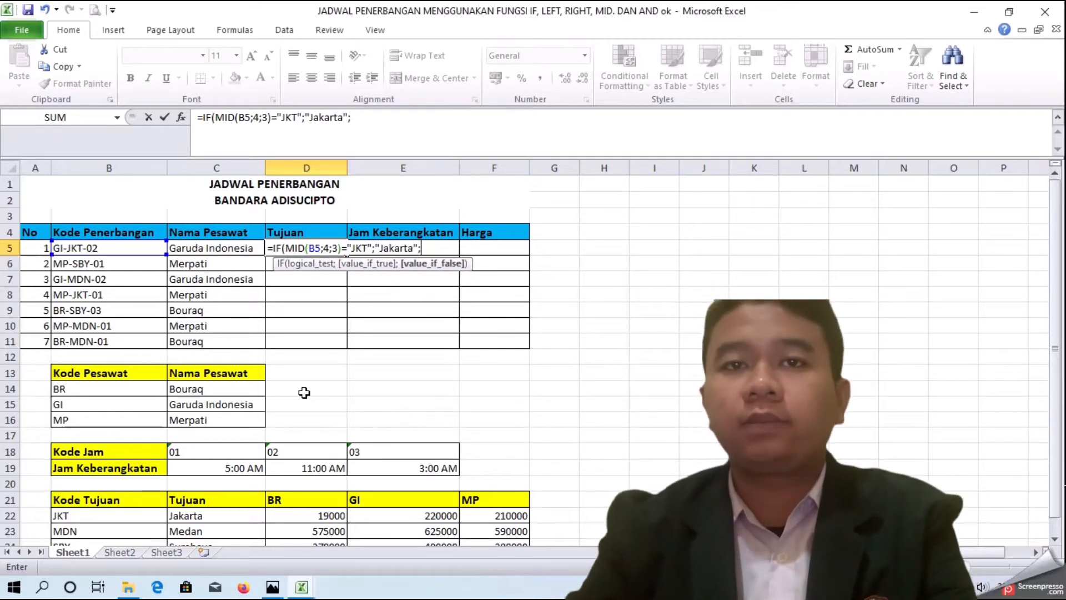
text(IF(M)
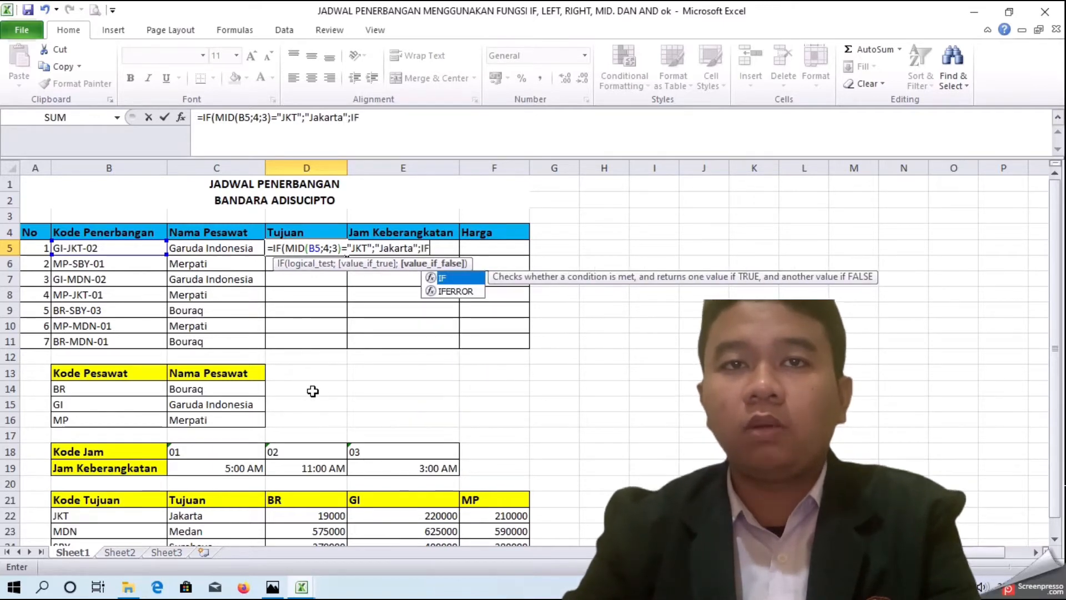
text(ID)
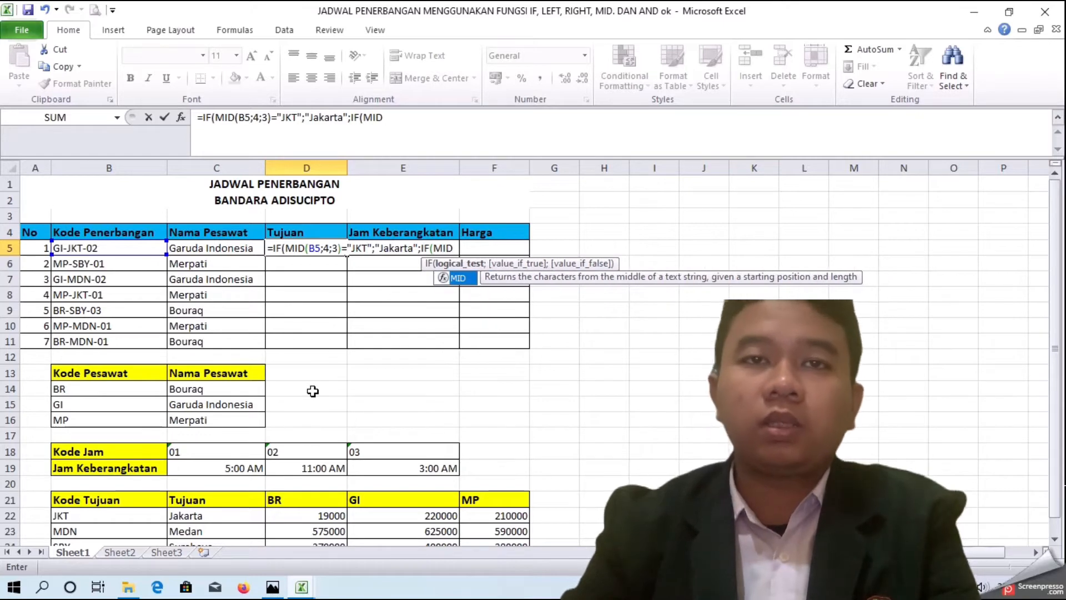
text(()
Step: Return "Jakarta" when true, otherwise nest a second IF testing whether MID(B5;4;3) equals "MDN"
click(109, 247)
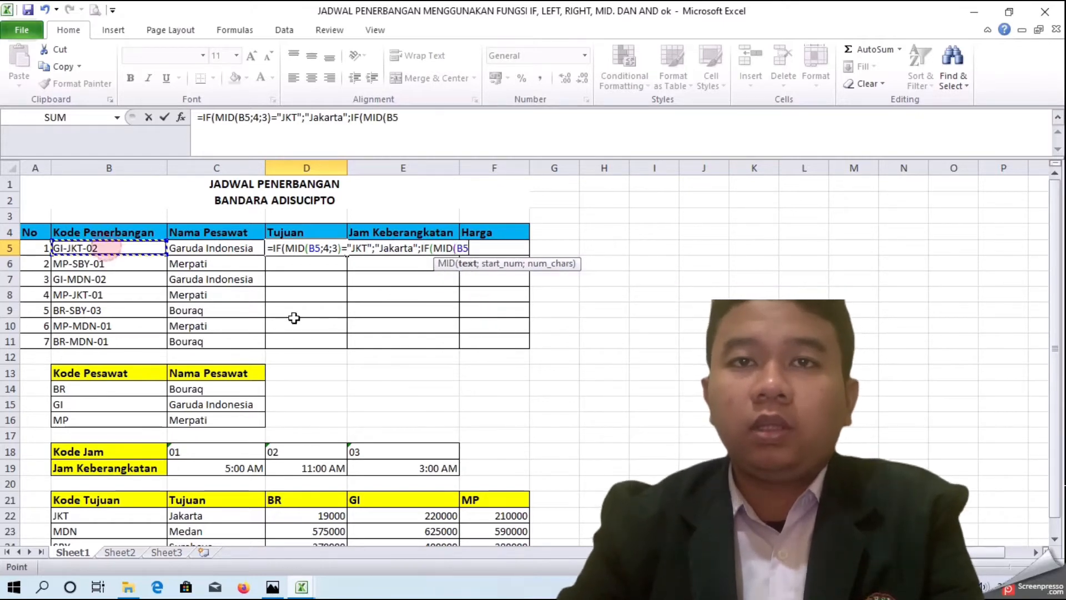
text(;4;3))
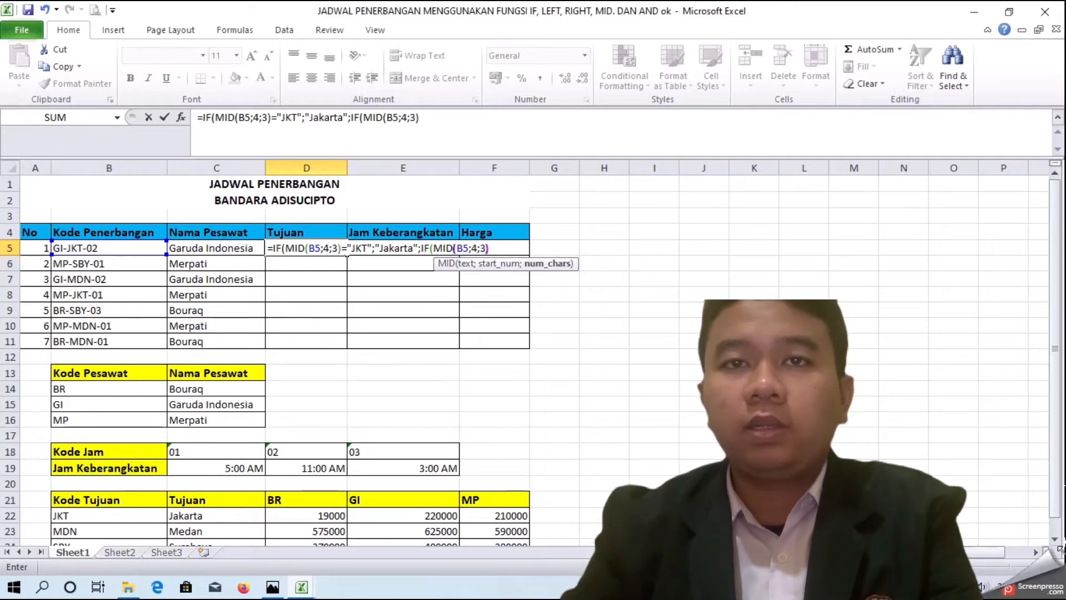
text(=")
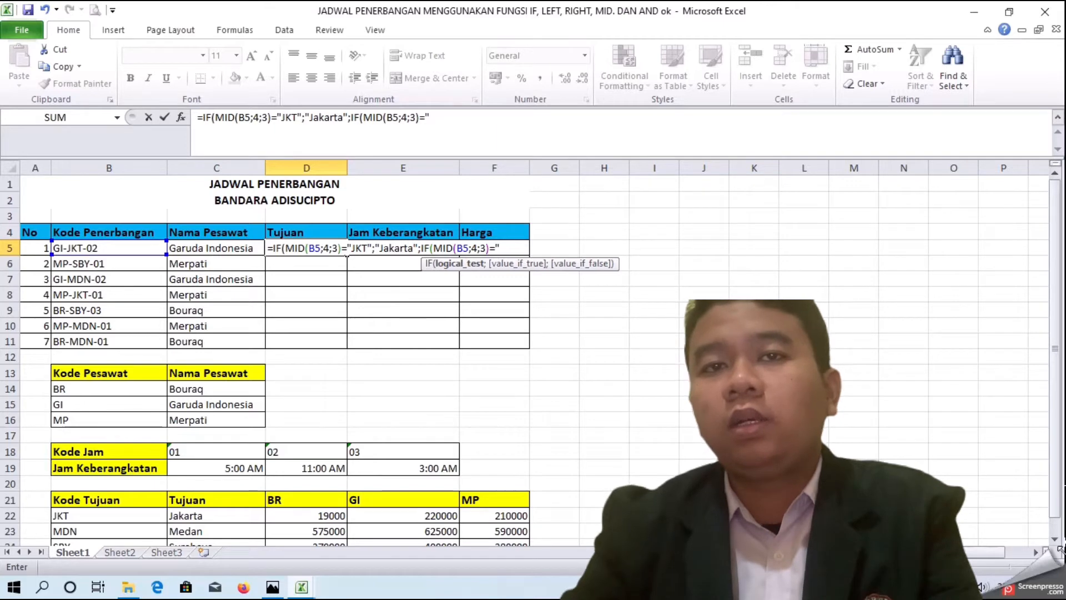
text(DN)
text(";")
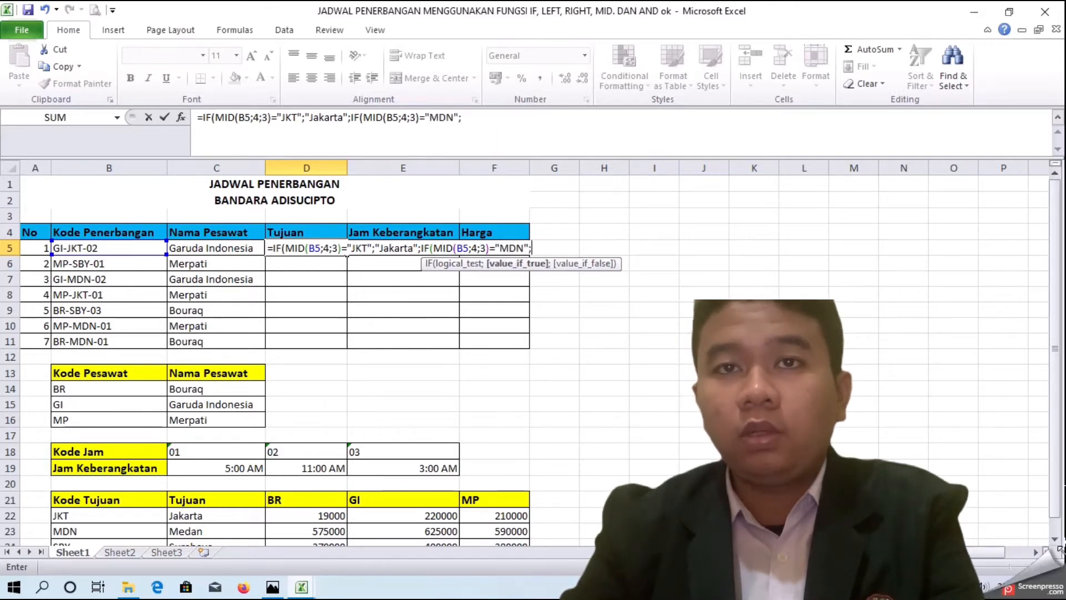
text(Medan)
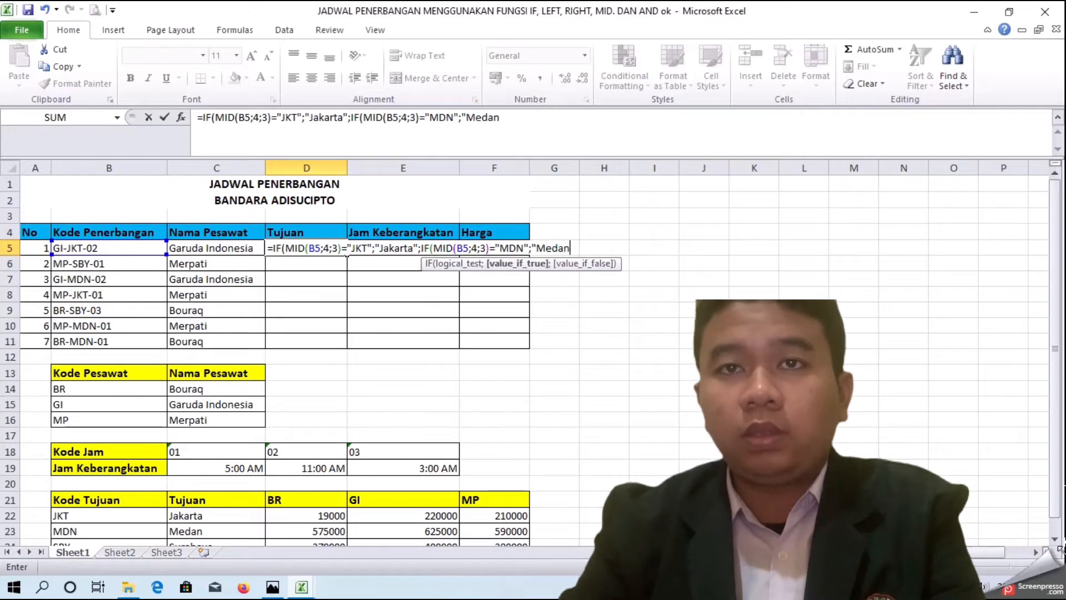
text(";IF)
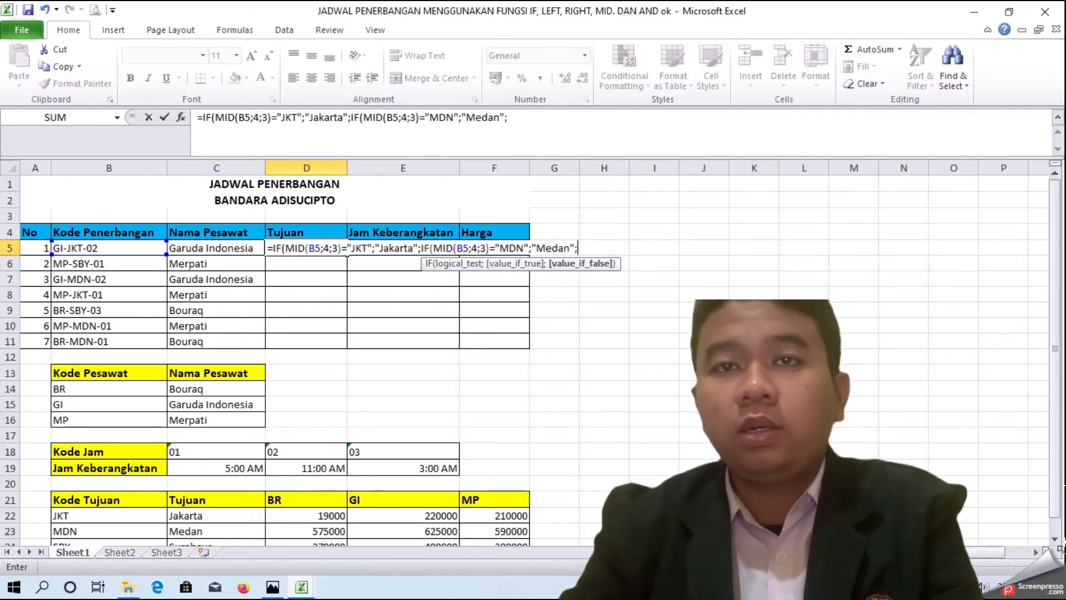
text((MID)
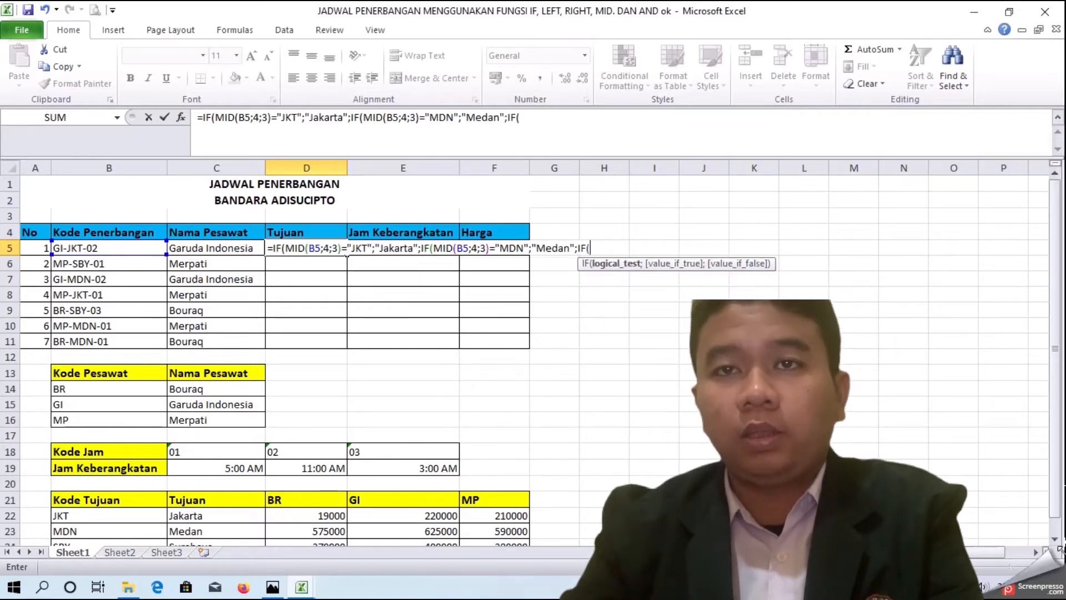
text(()
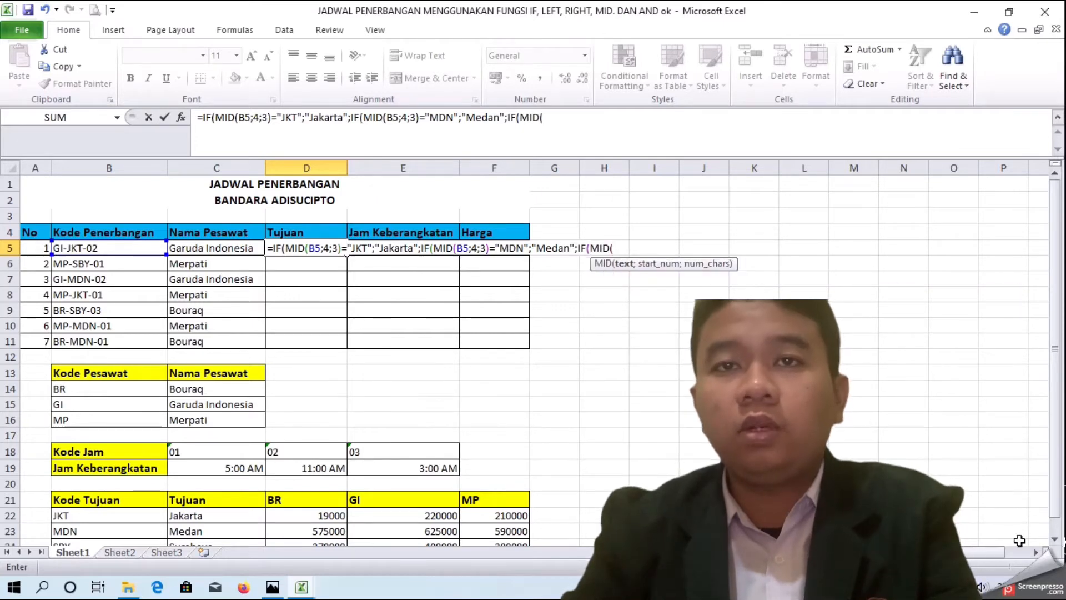
Step: Return "Medan" for MDN, otherwise nest a third IF testing whether MID(B5;4;3) equals "SBY"
click(89, 248)
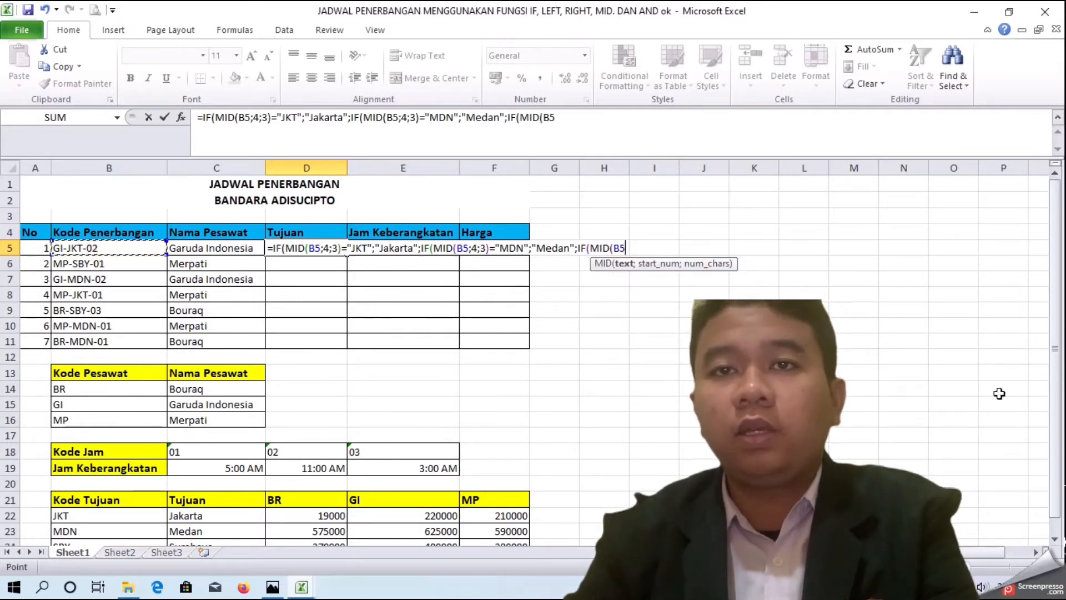
text(;4;3)="JKT";)
key(BackSpace)
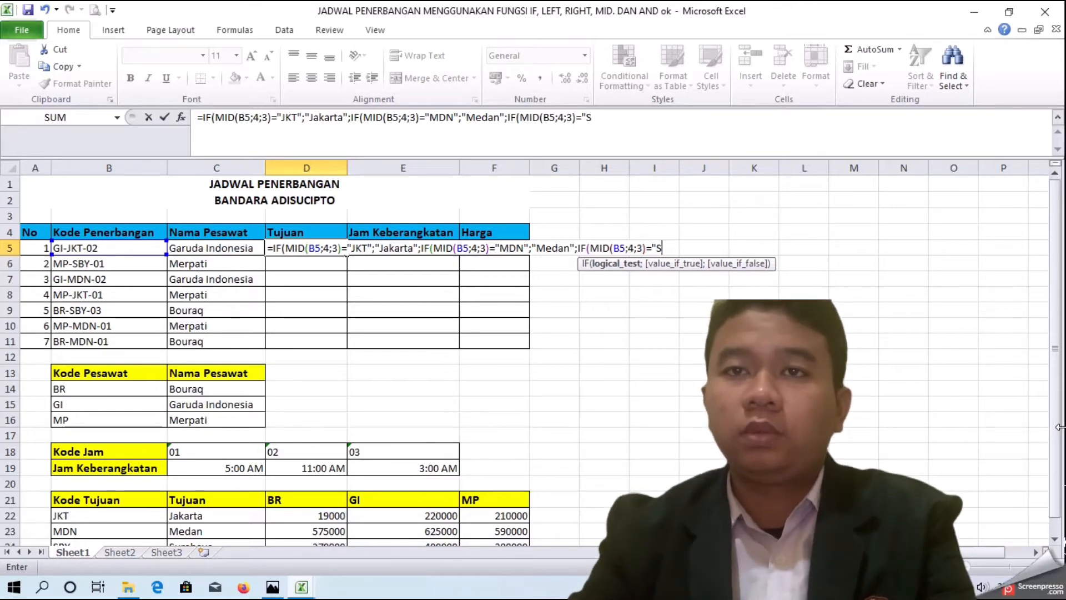
text(="SBY";)
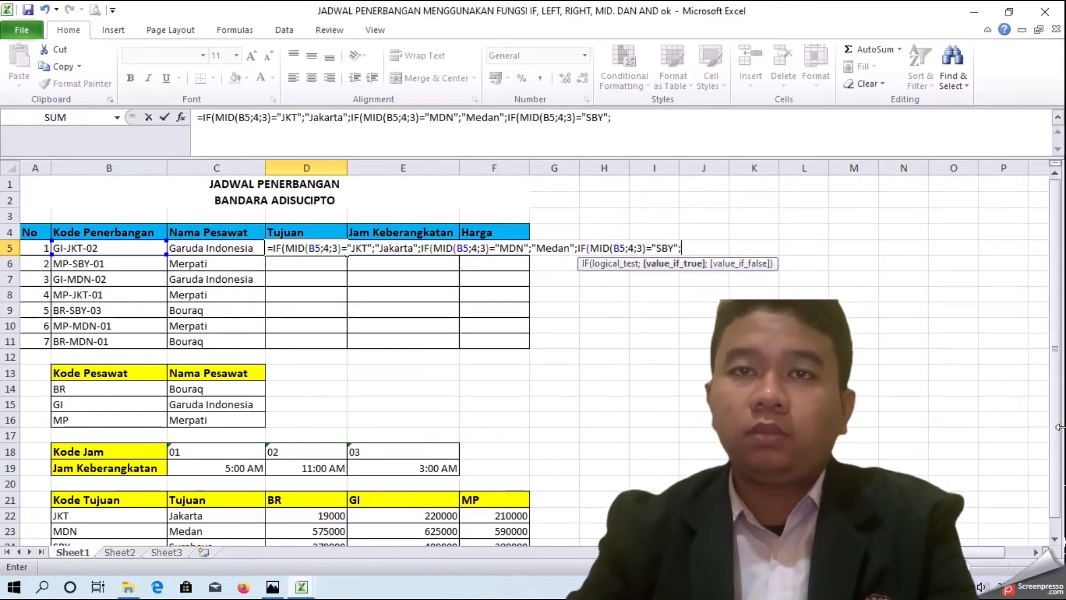
text("SURA)
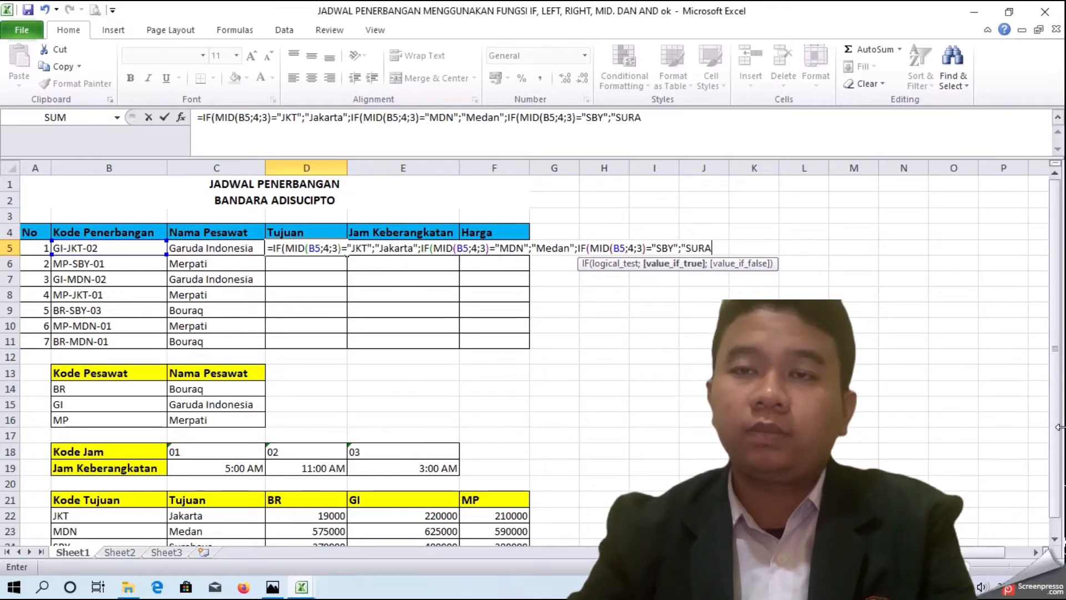
text(AT)
Step: Return "Surabaya" for SBY, close all three IF functions and confirm the formula in D5
key(BackSpace)
key(BackSpace)
key(BackSpace)
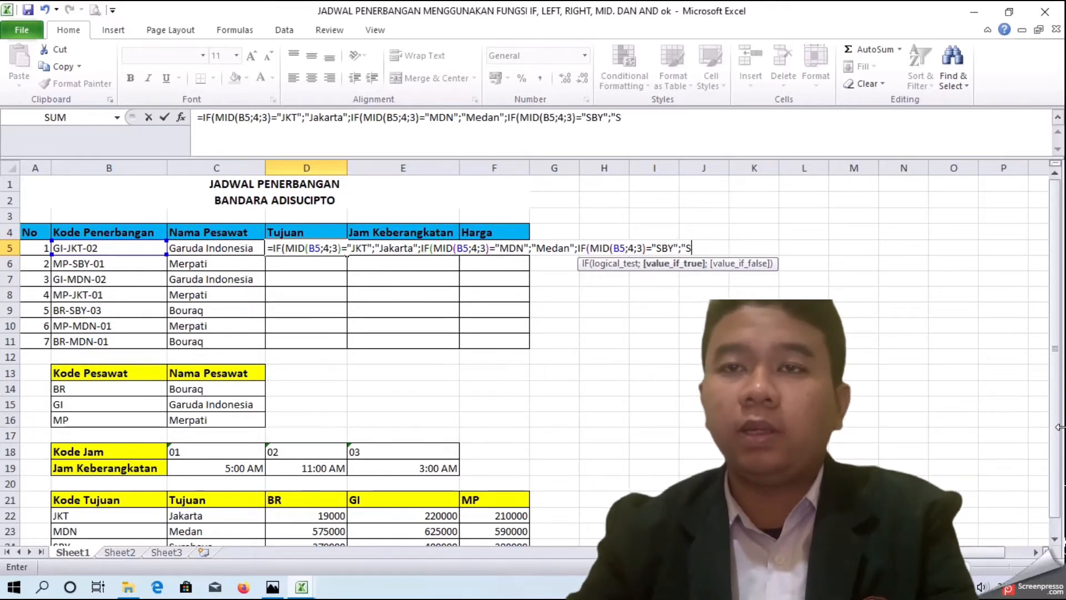
text(urabaya")
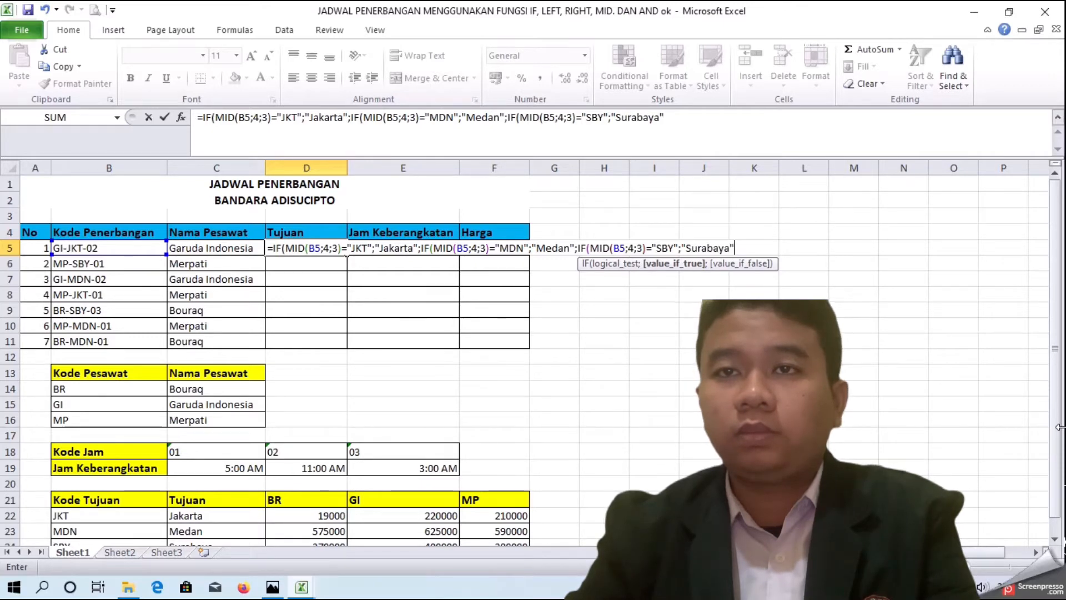
text())))
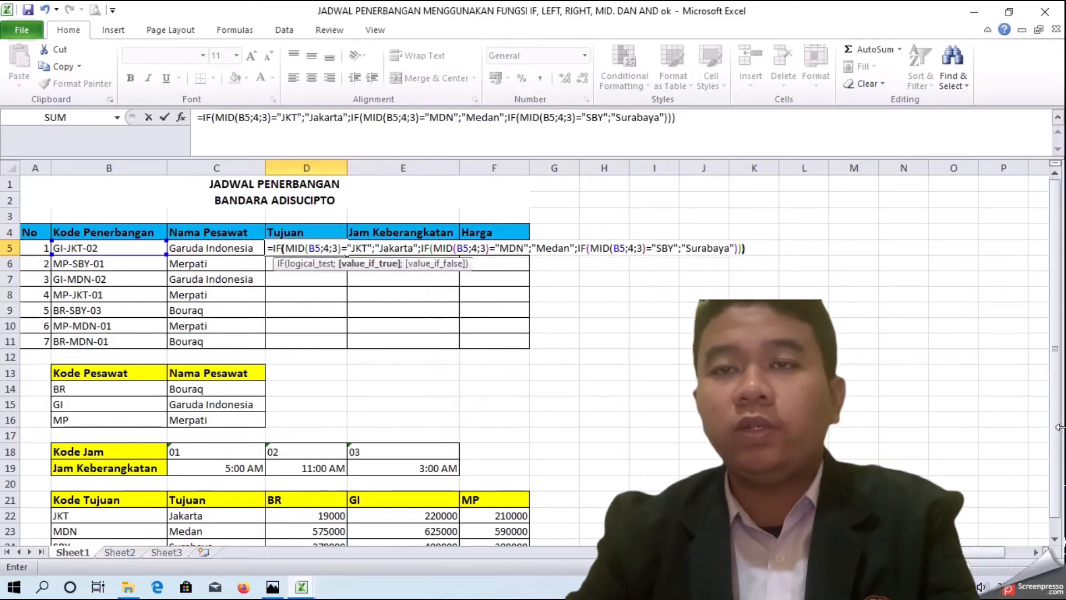
key(Return)
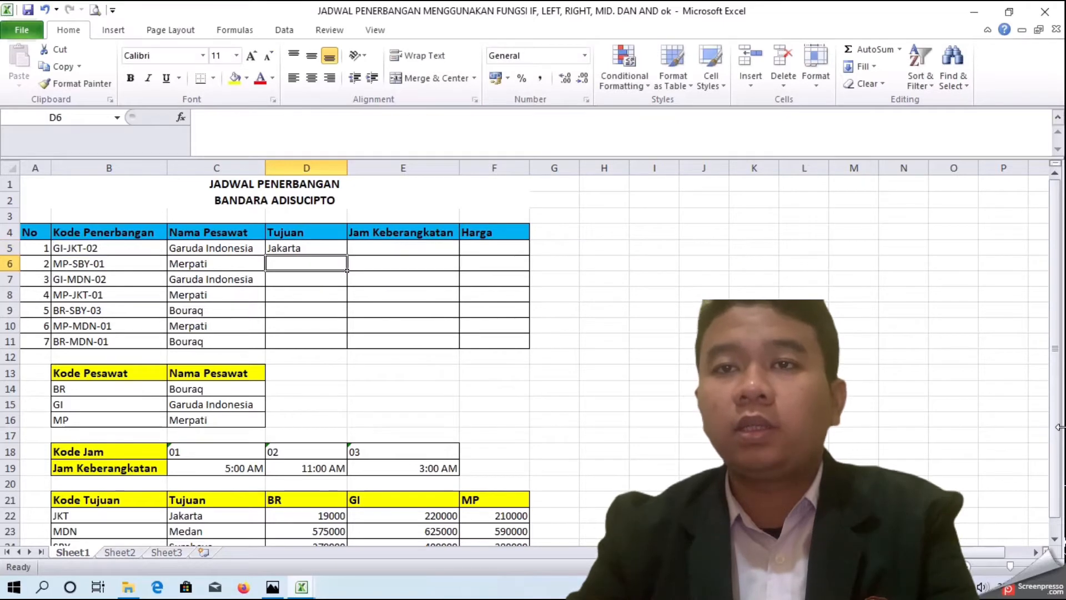
Step: Fill the D5 formula down through D11 for all flight codes
click(333, 251)
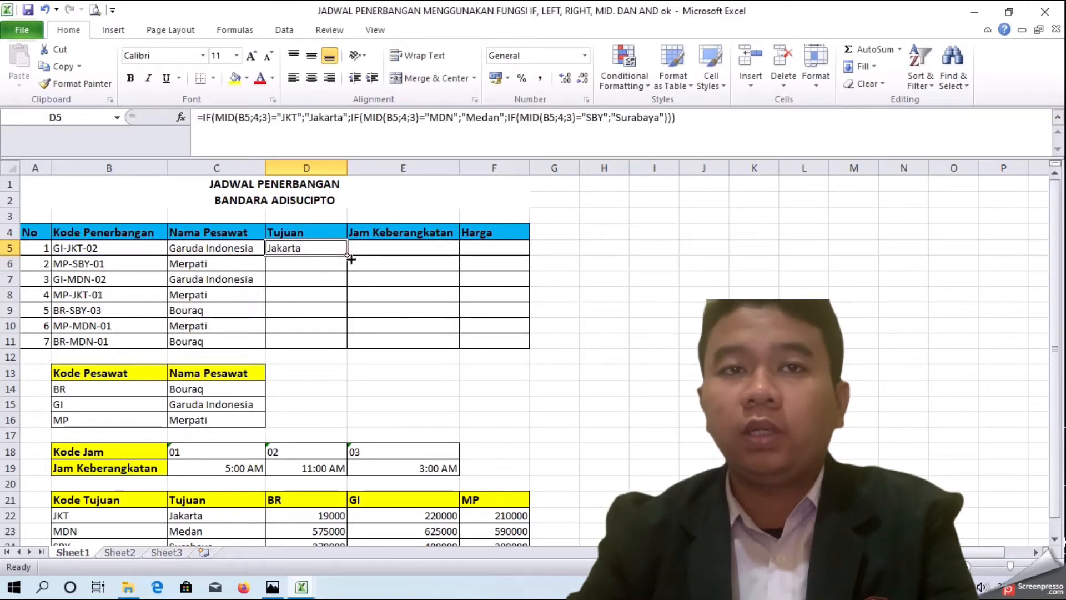
drag(345, 255, 336, 354)
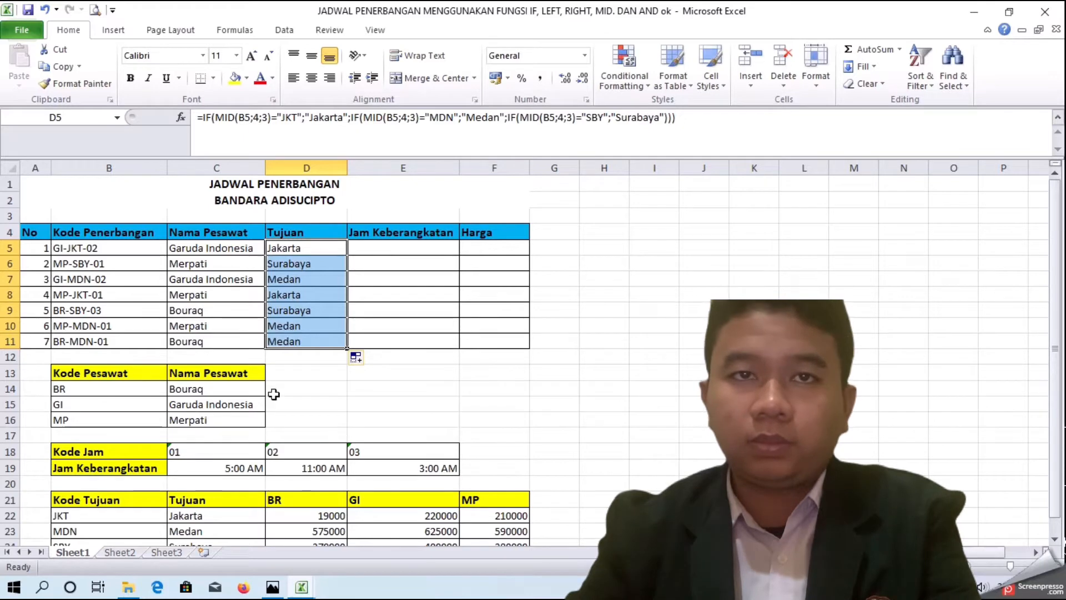
scroll(187, 389, down, 2)
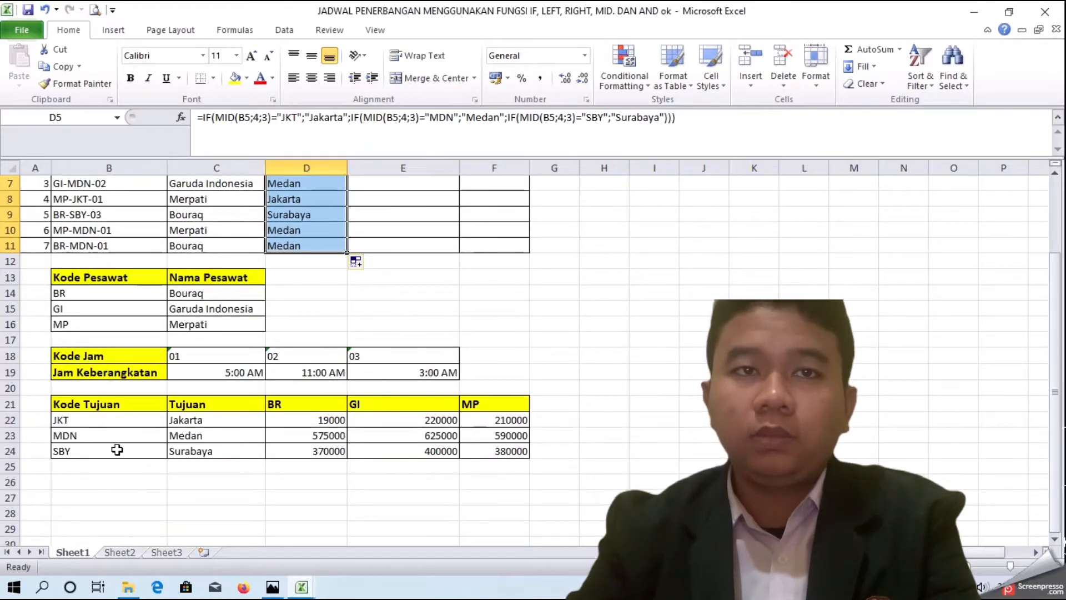
scroll(355, 399, up, 2)
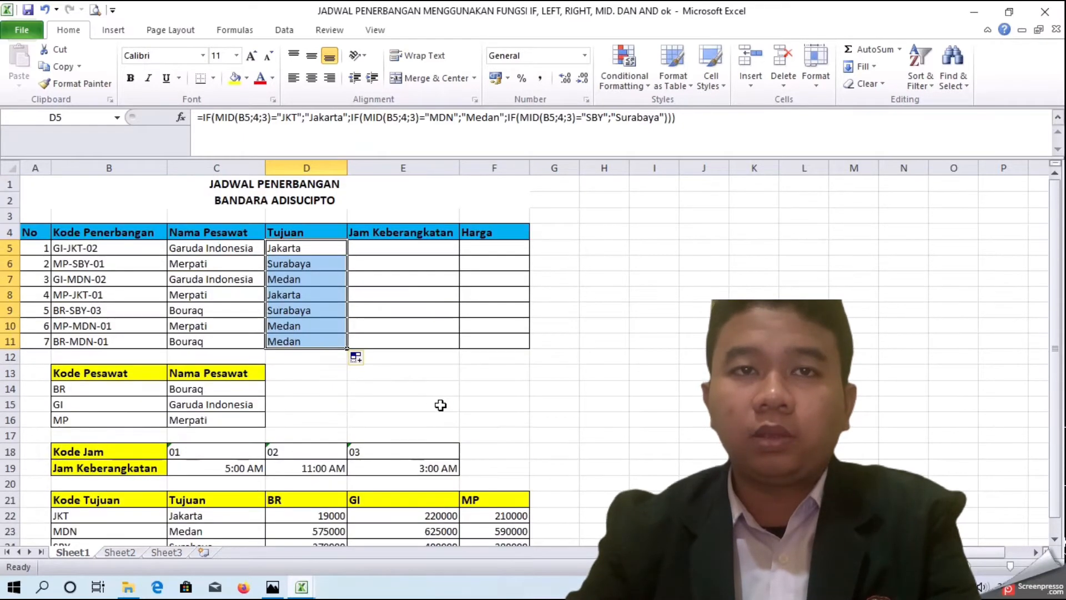
Step: In E5, start an IF formula whose test takes the last two characters of B5 with RIGHT(B5;2)
click(410, 248)
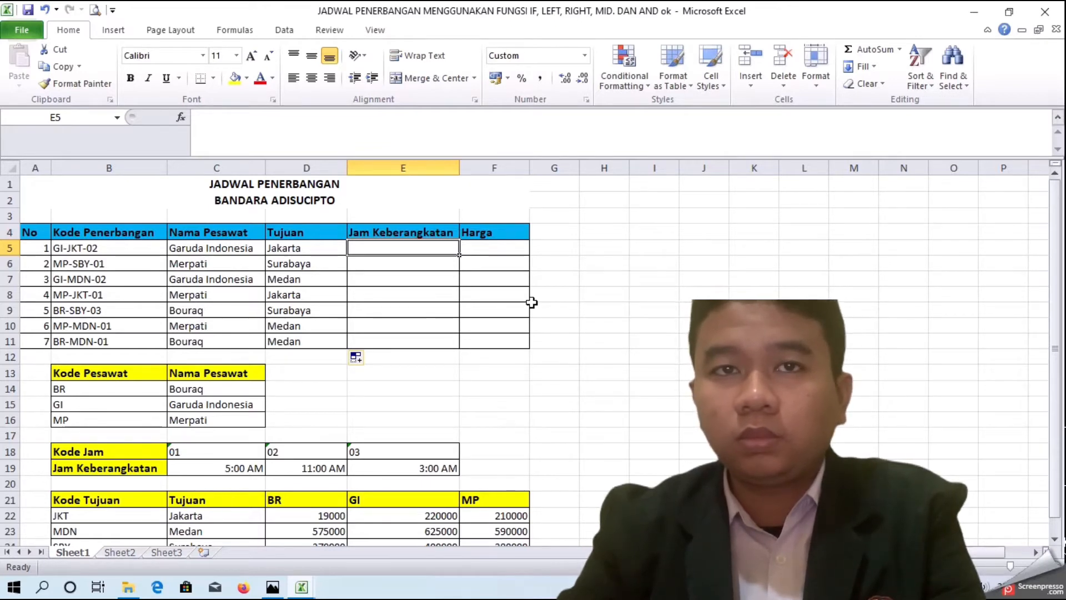
text(=)
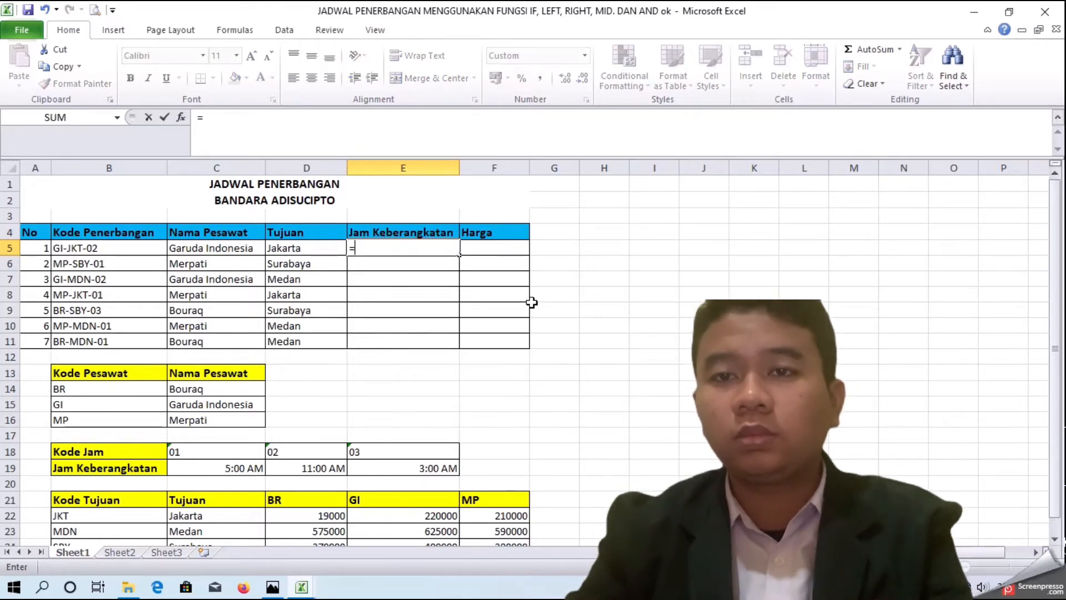
text(IF(RIGHT()
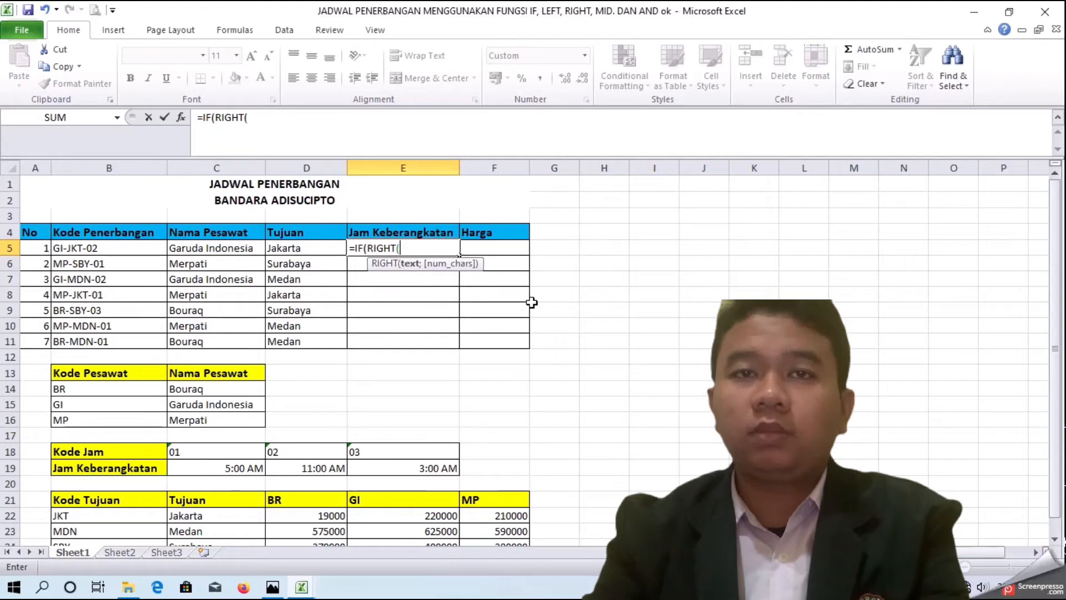
click(111, 248)
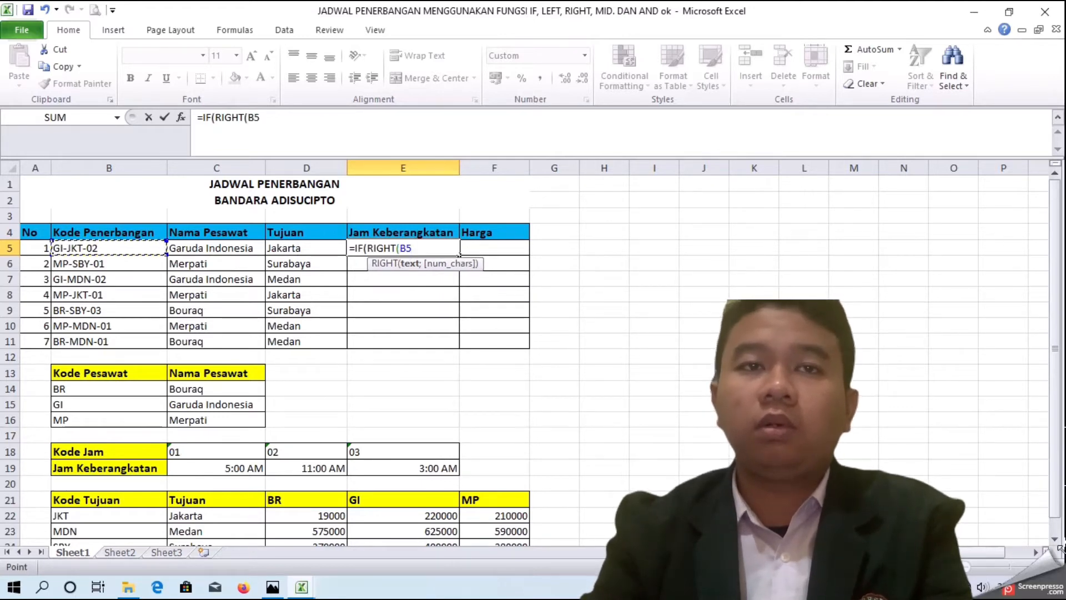
text(;2)
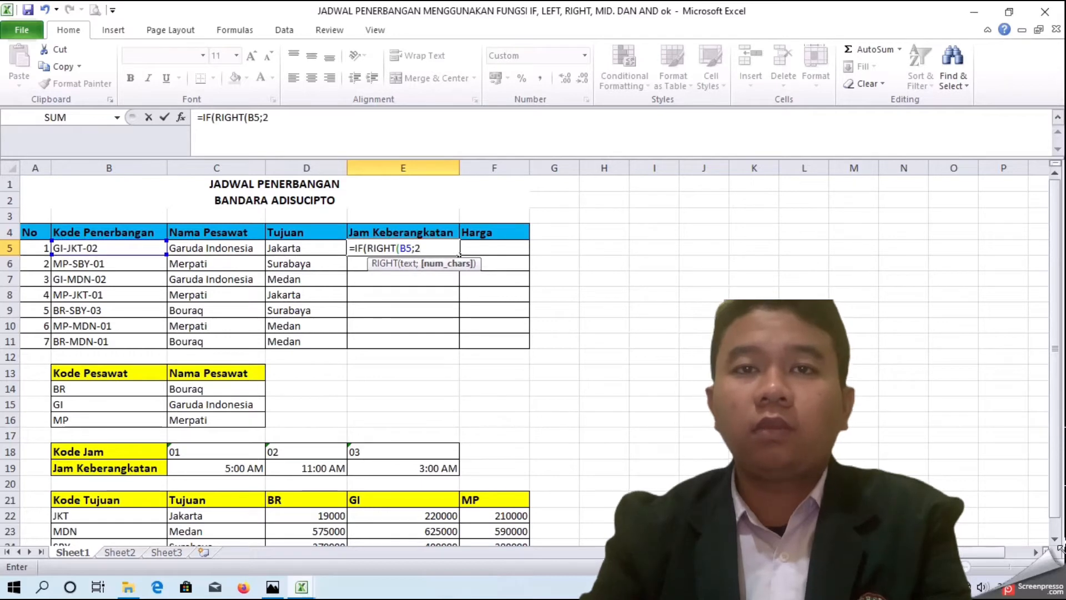
text();)
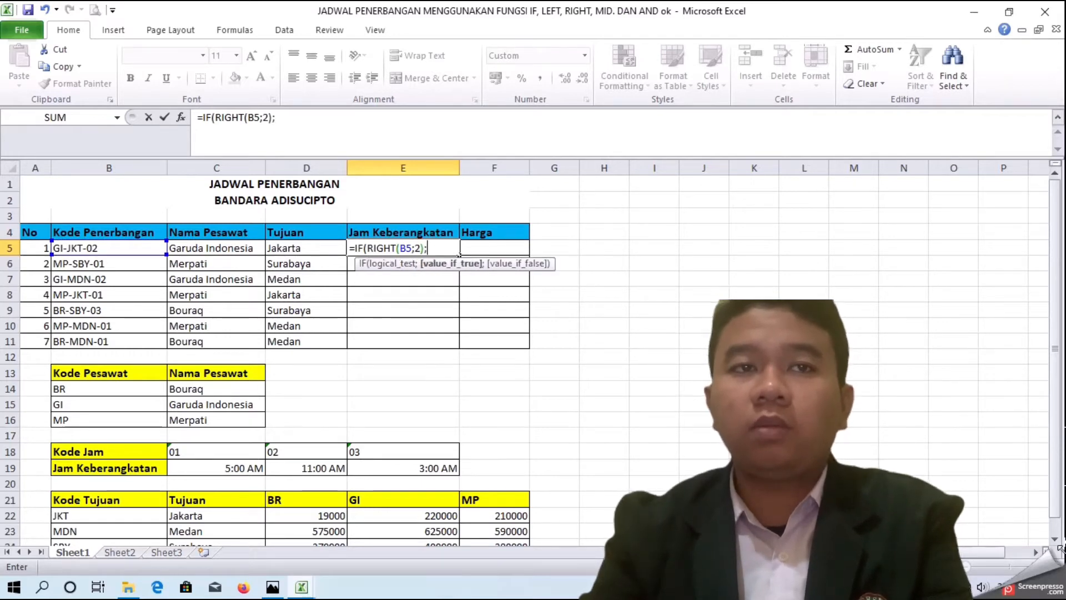
Step: Add "01" and "5:AM" as the first IF's following arguments
key(BackSpace)
text(")
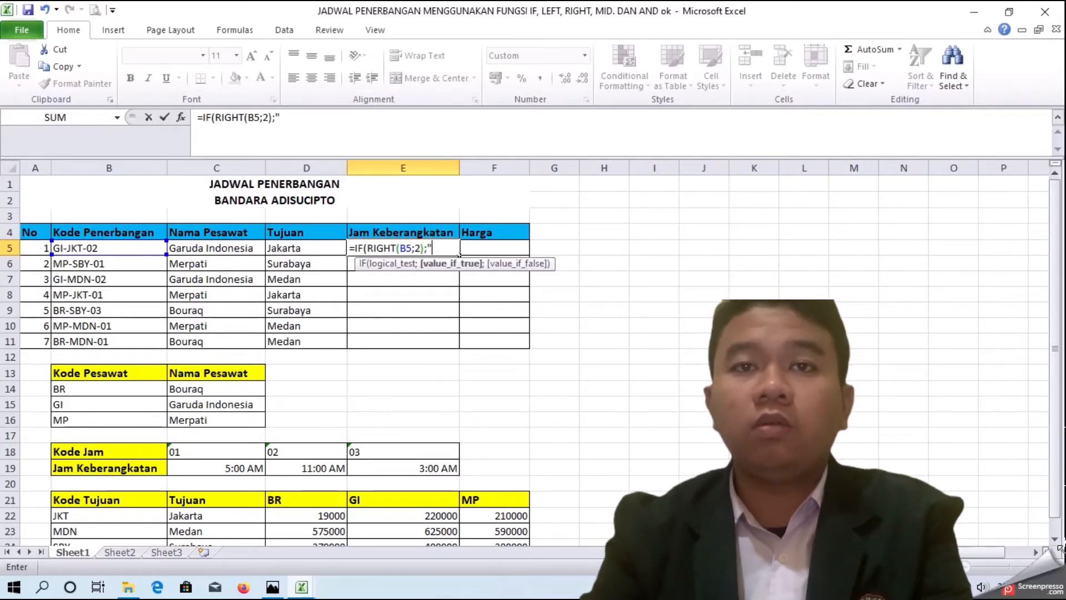
text(01")
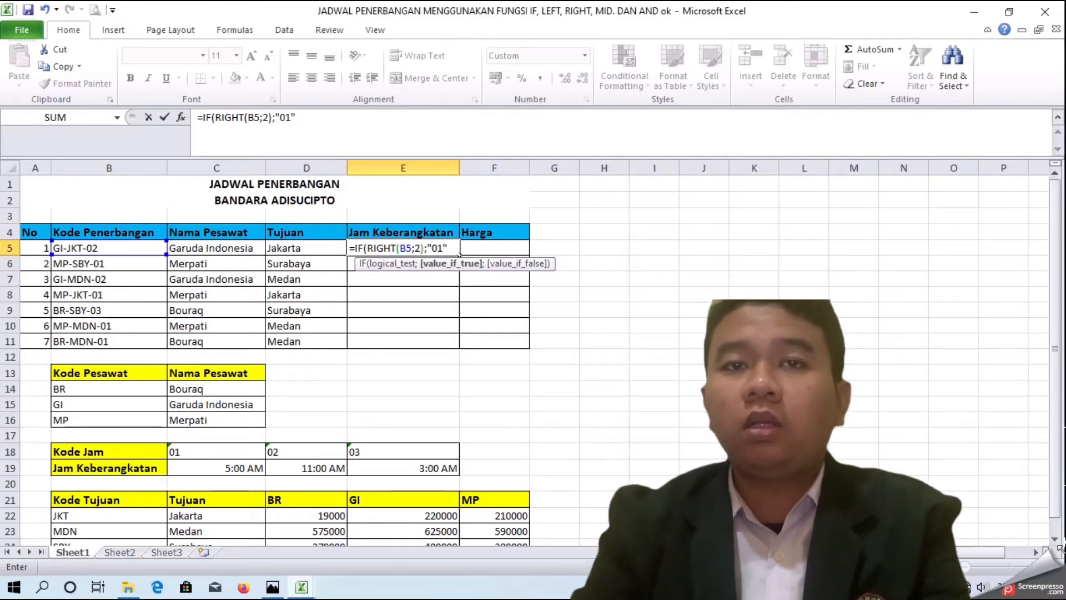
text(;")
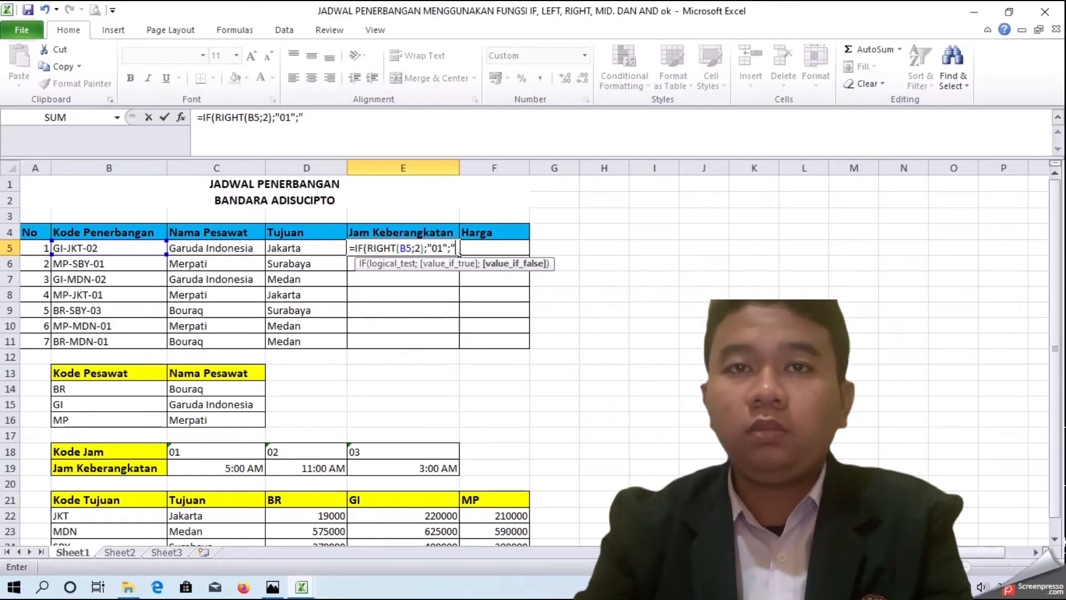
text(5:AM)
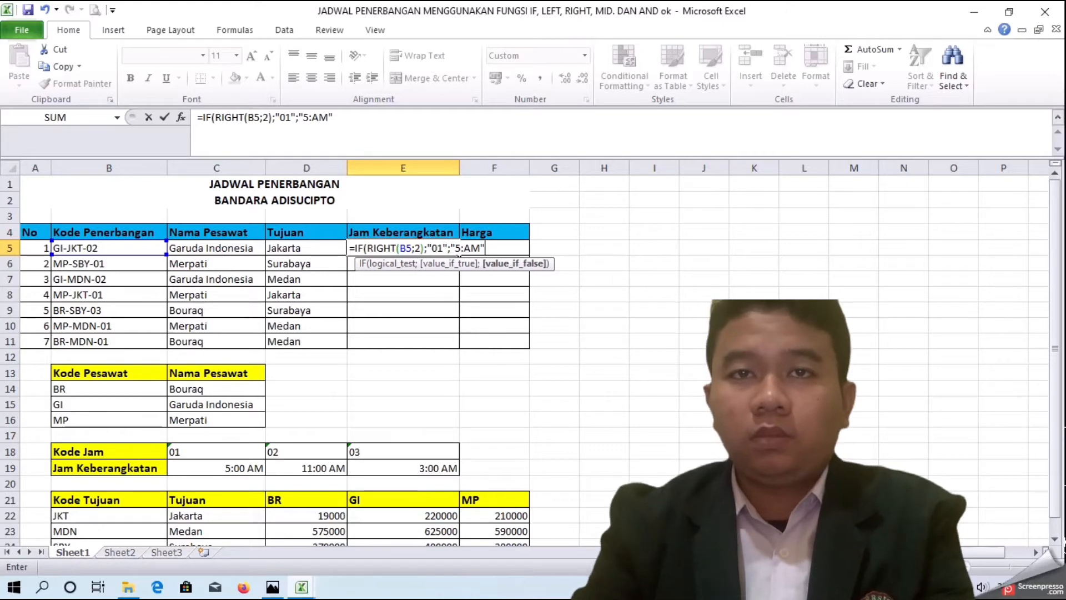
text(")
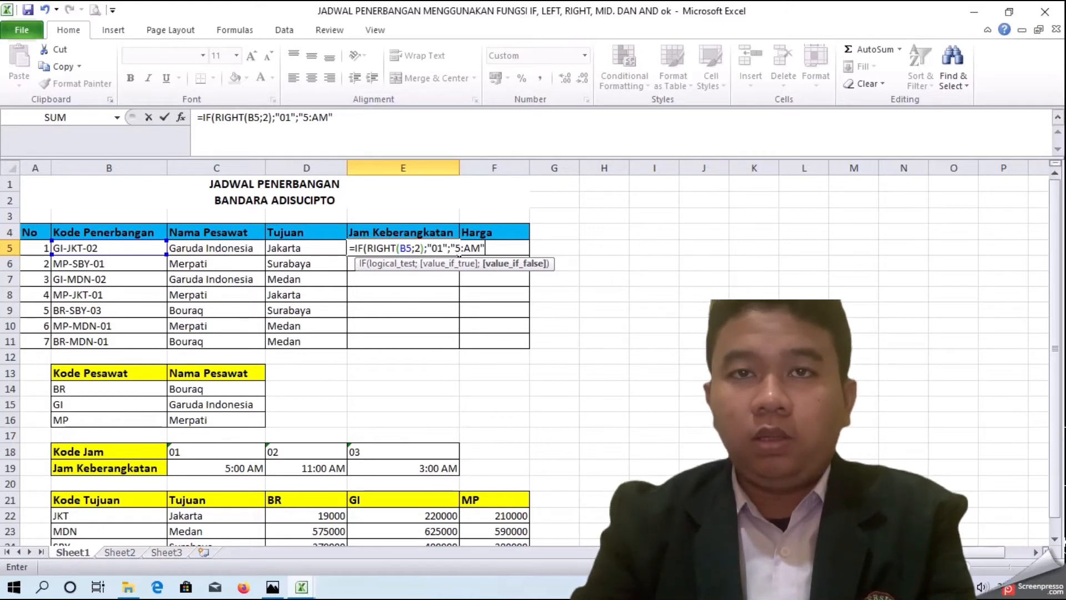
text(;IF)
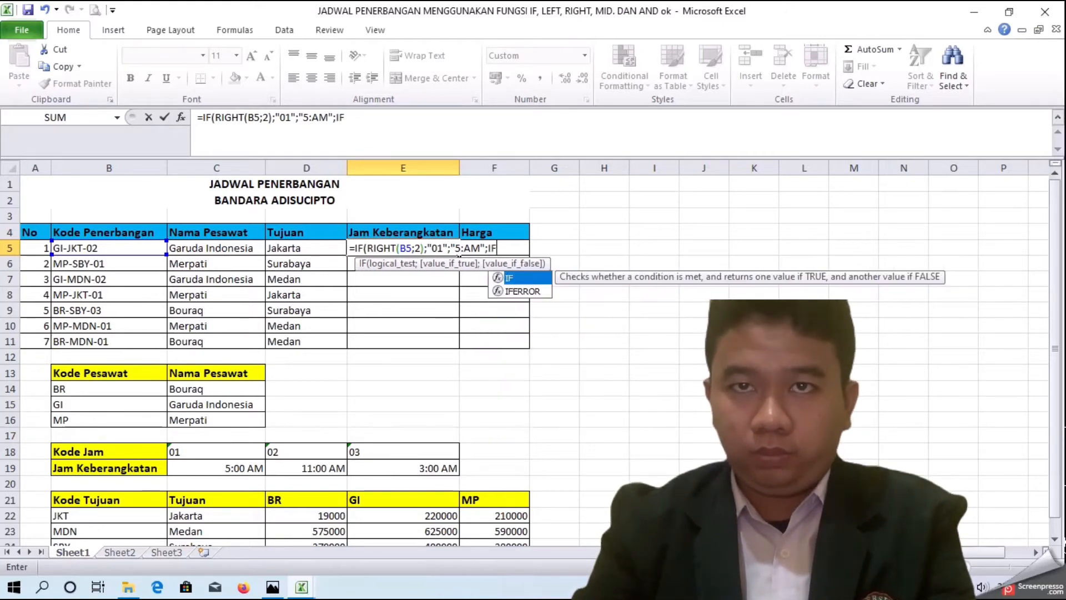
text((RIGHT)
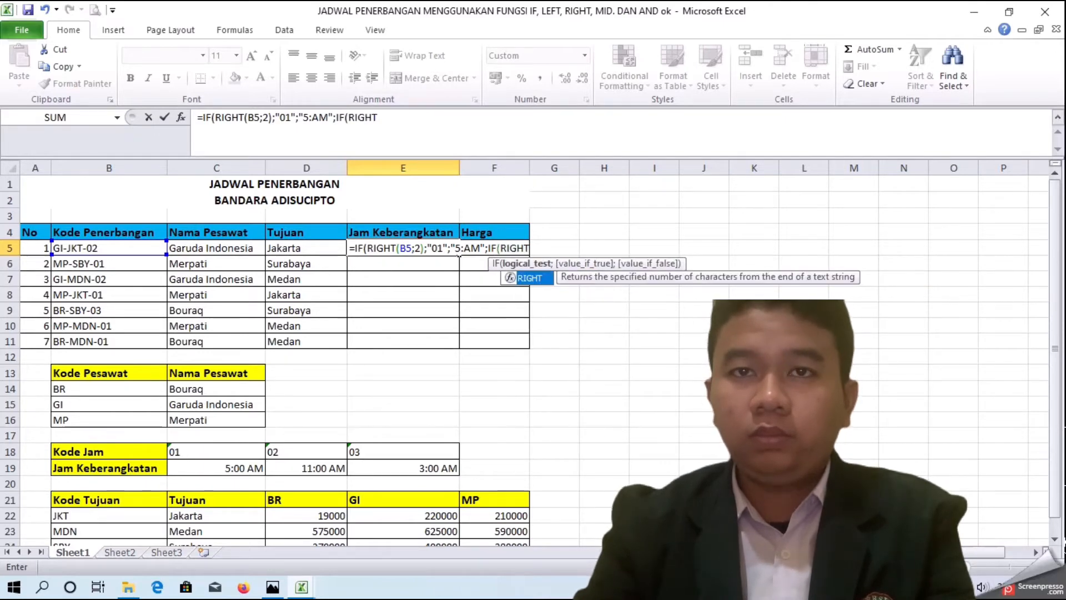
text(()
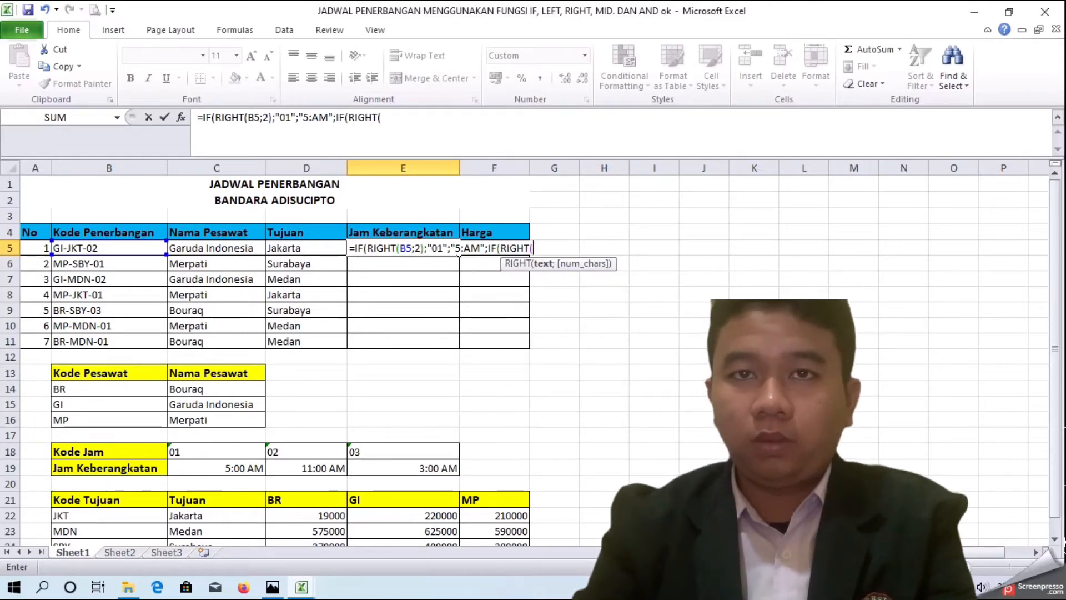
Step: Nest a second IF whose test takes RIGHT(B5;2)
click(88, 248)
text(;)
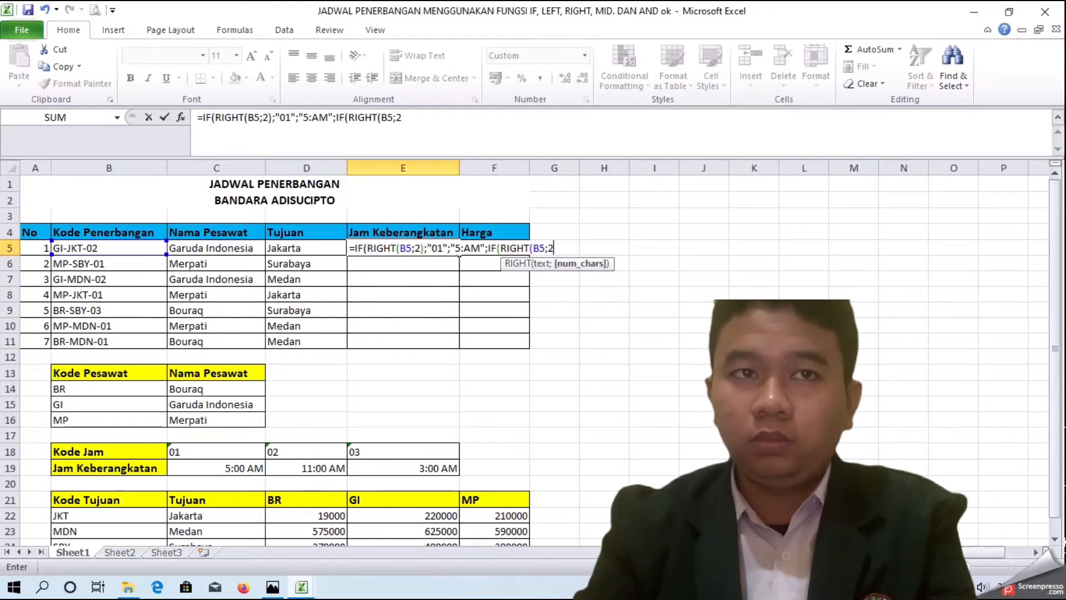
text(2))
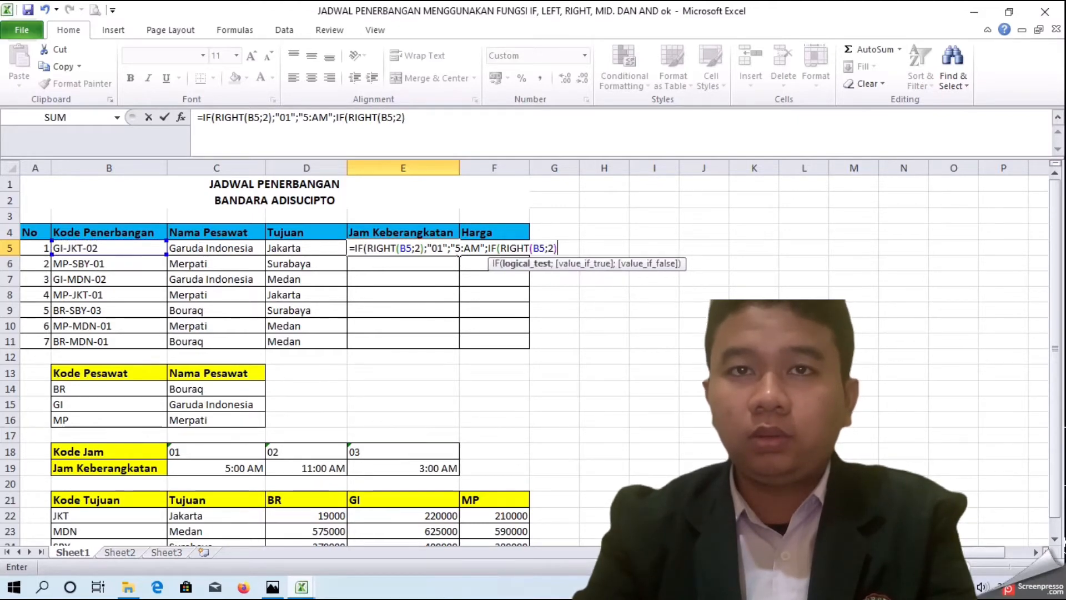
text(L)
Step: Add "02" and "11:00 AM" as the second IF's following arguments
key(BackSpace)
text(;"02";)
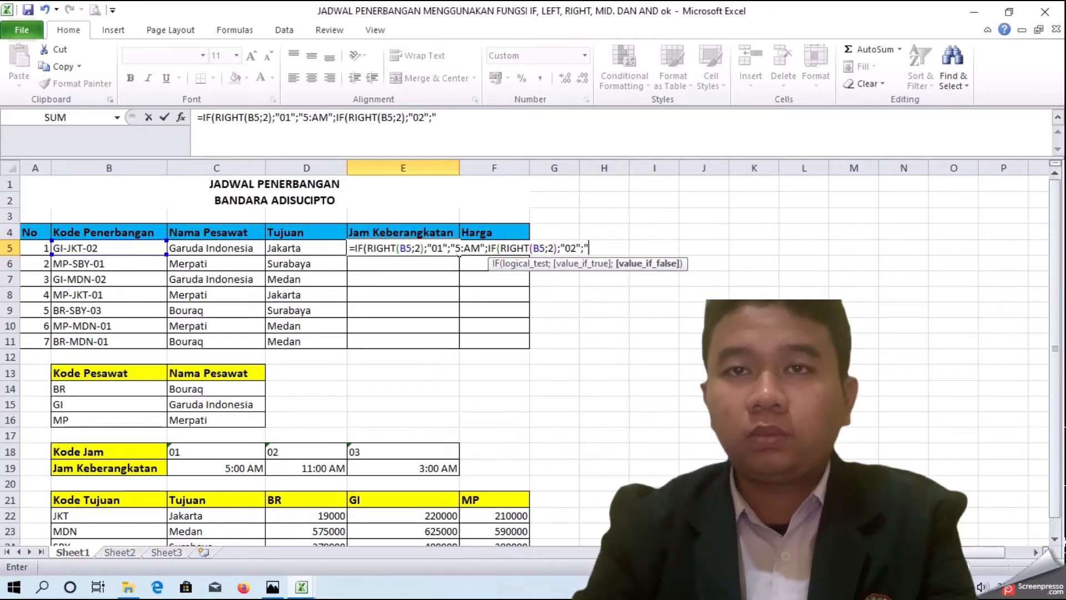
text("11)
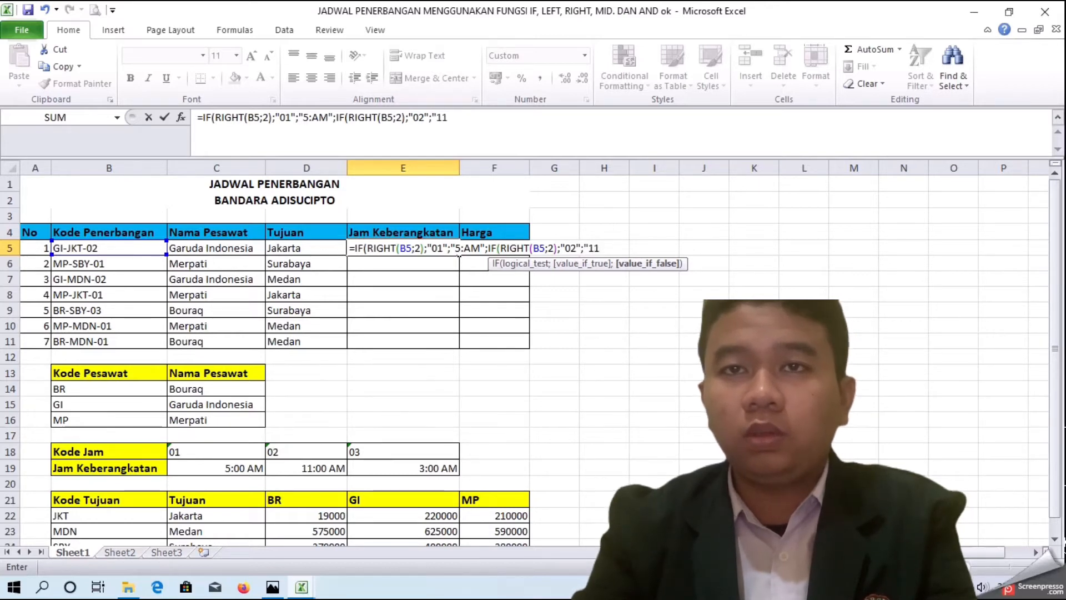
text(:00)
text(am)
key(BackSpace)
key(BackSpace)
text(AM")
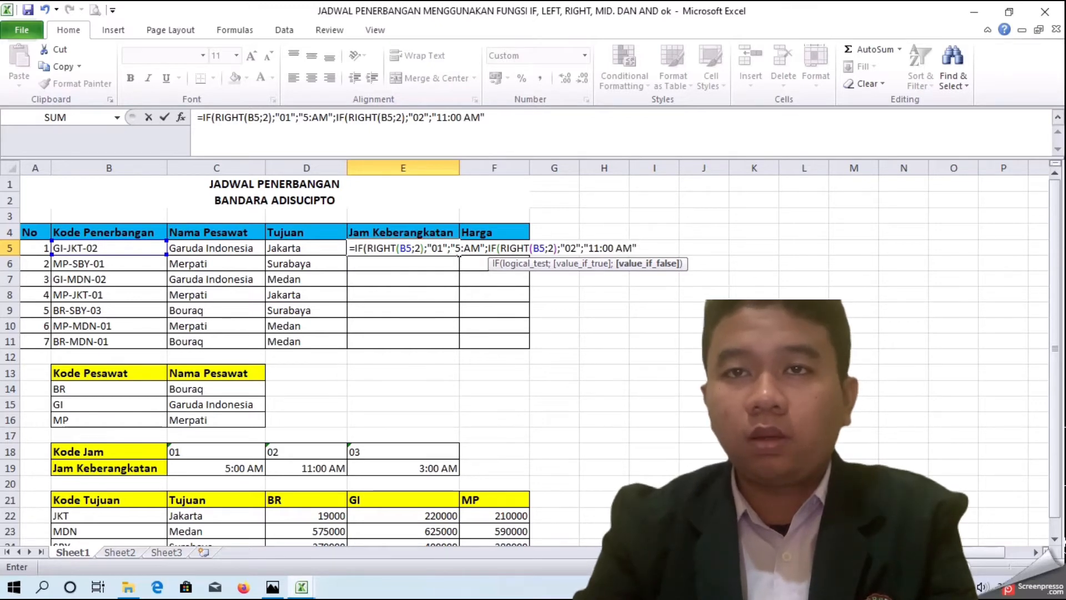
text(;IF)
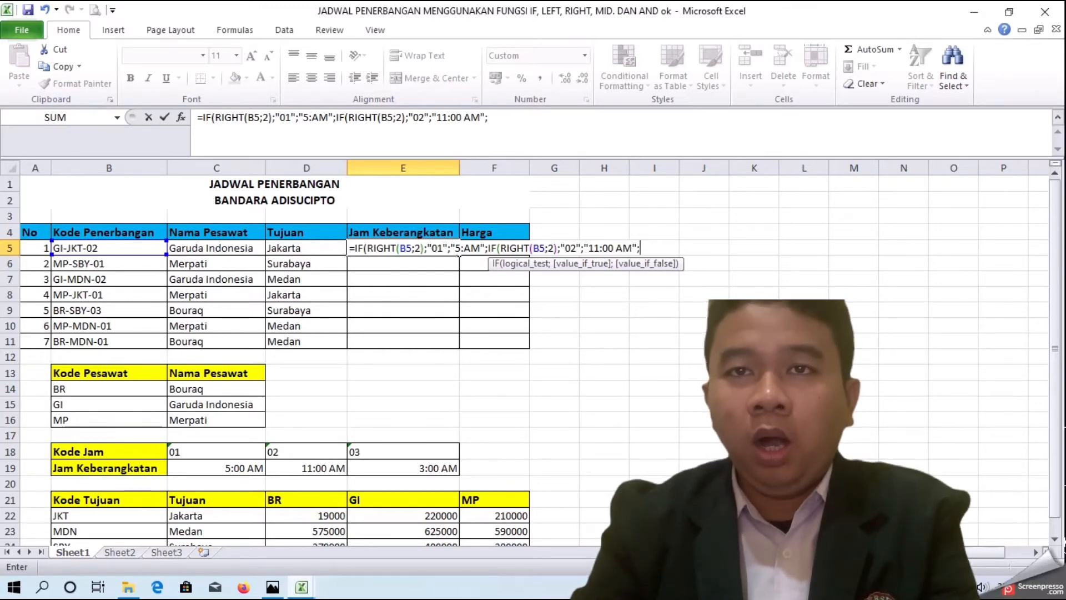
text(()
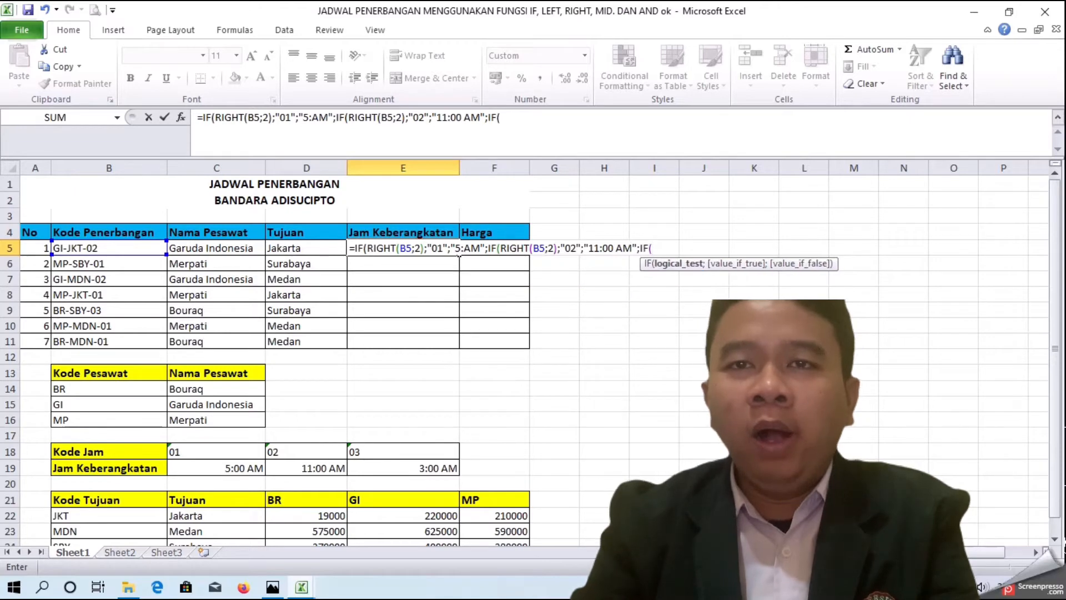
text(RIGHT)
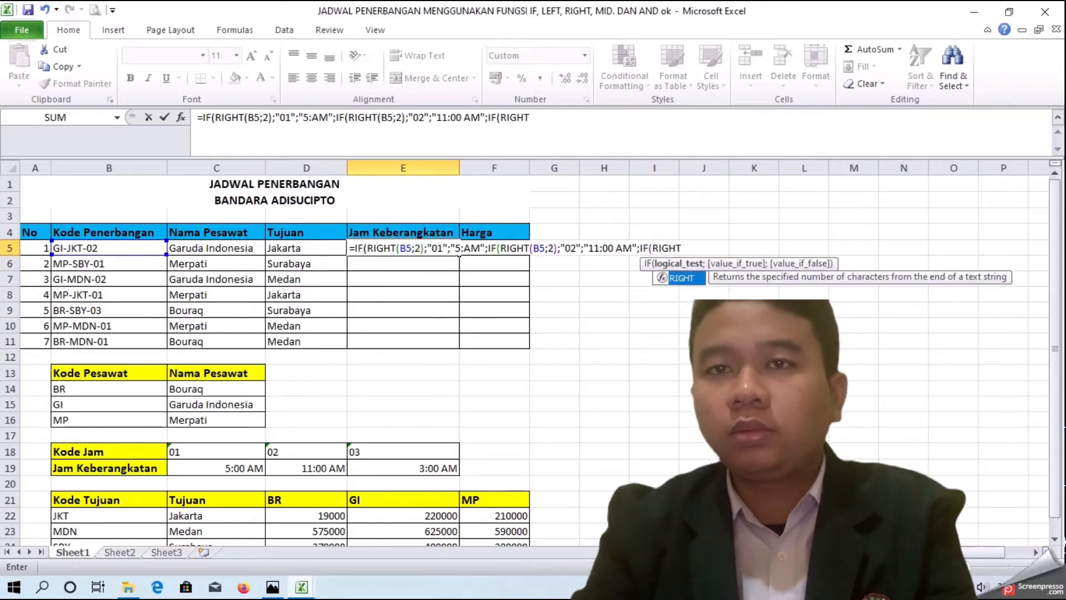
text(()
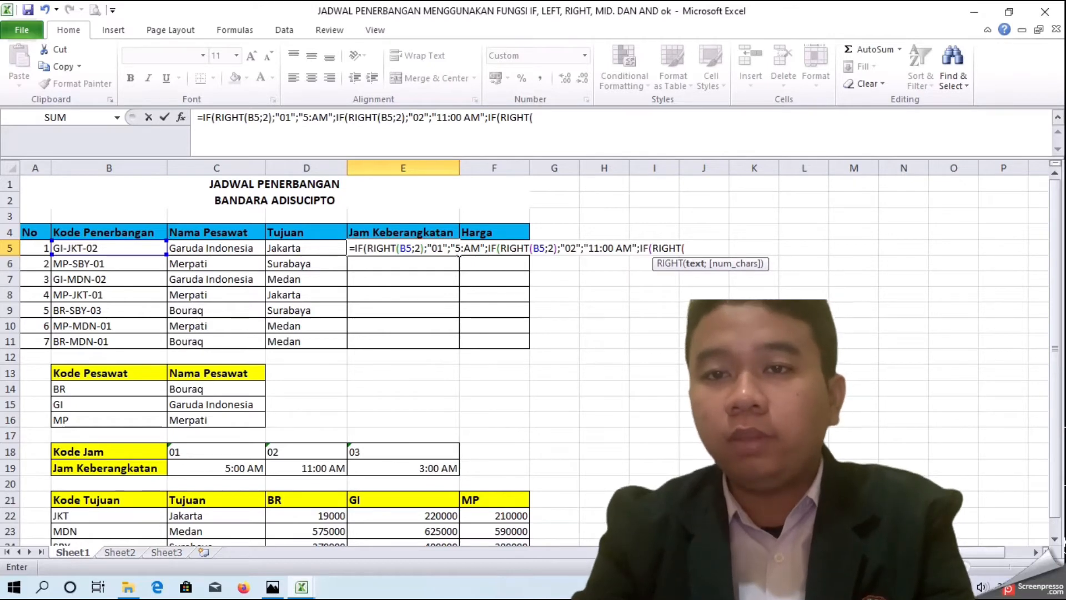
Step: Nest a third IF starting with RIGHT referencing B5
click(105, 248)
text(;)
key(BackSpace)
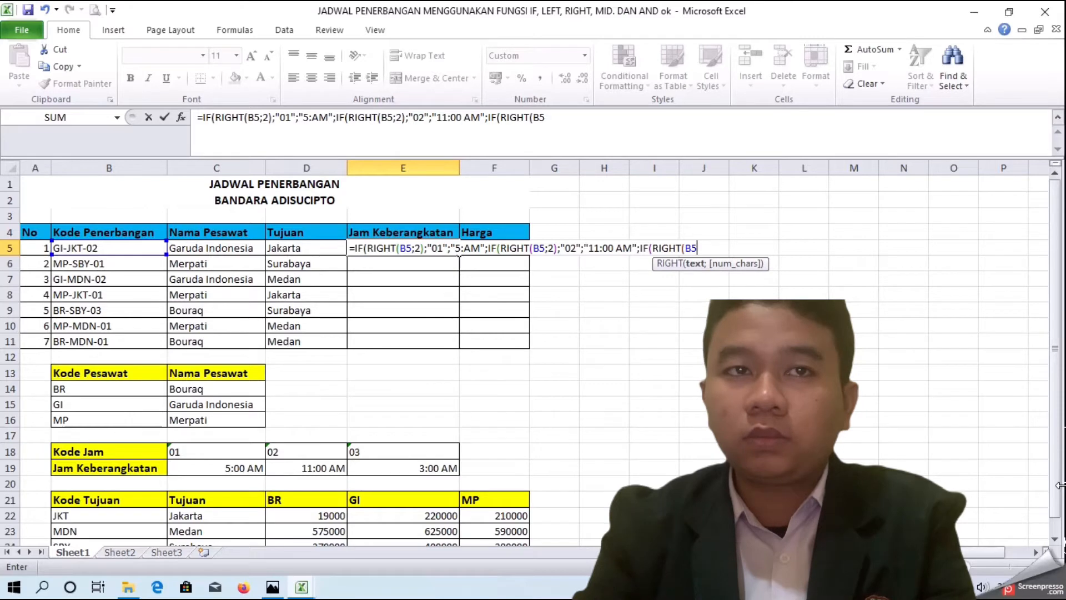
Step: Complete the third IF with ="03" and the quoted value "3:00 AM"
text(=")
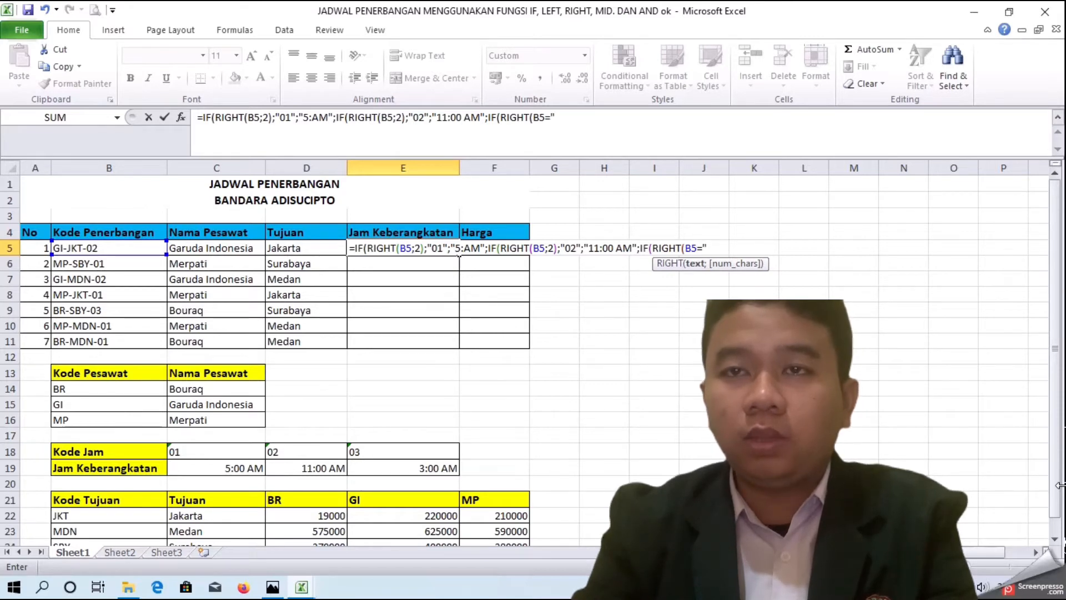
text(03";3:00)
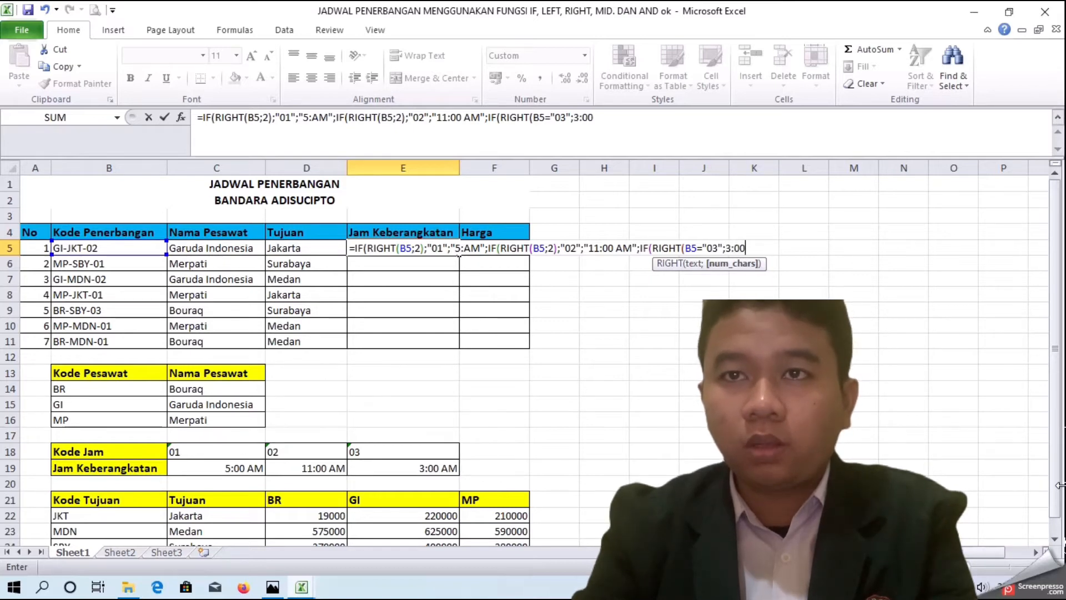
text( AM)
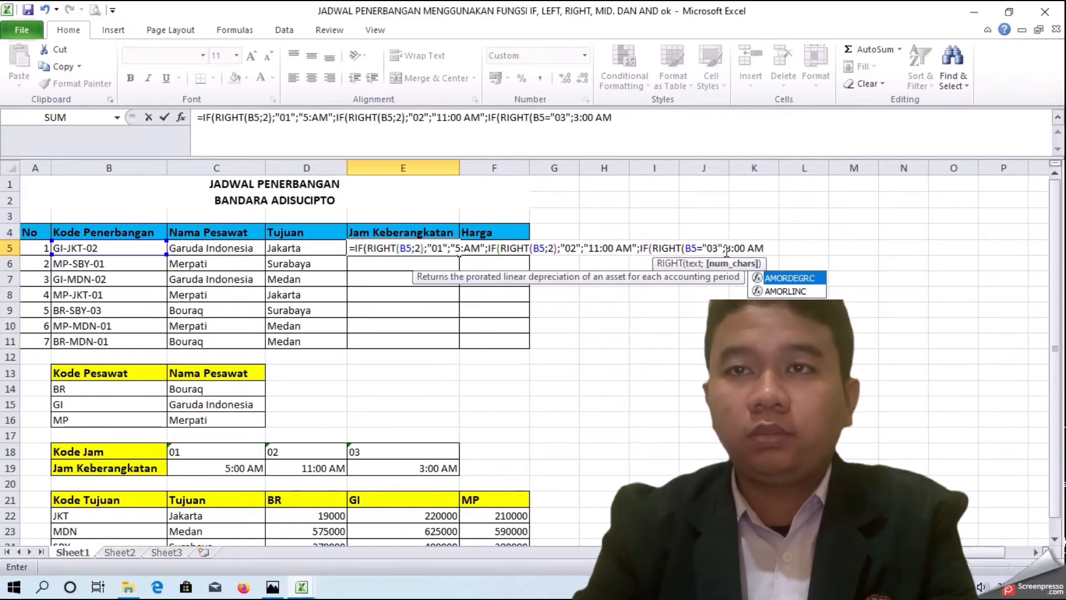
click(802, 248)
text(")
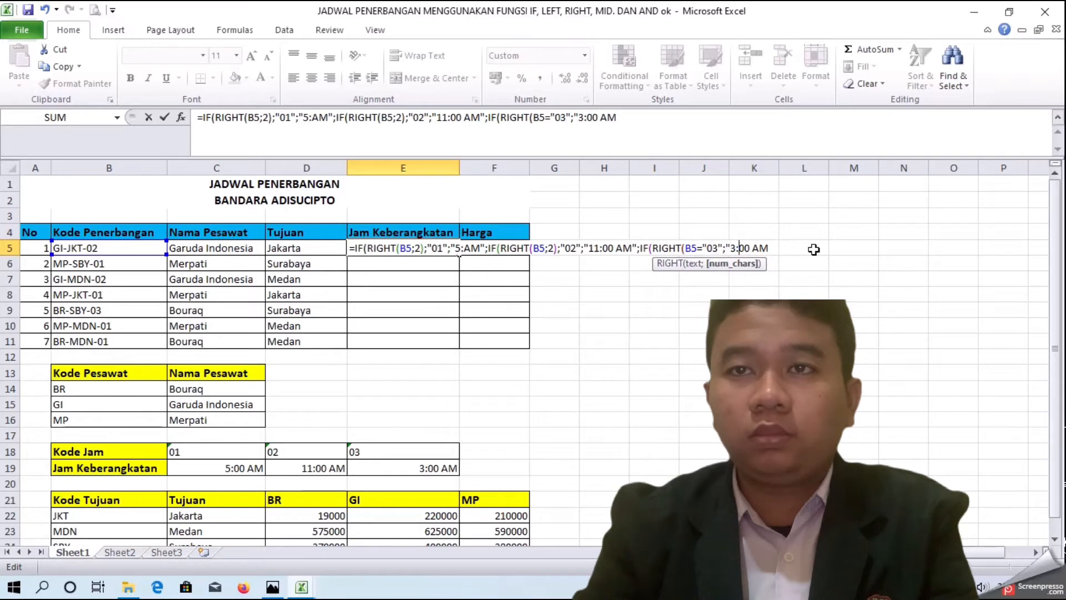
Step: Close the nested functions with parentheses, removing one extra, and try to confirm the formula
key(Right)
key(Right)
key(Right)
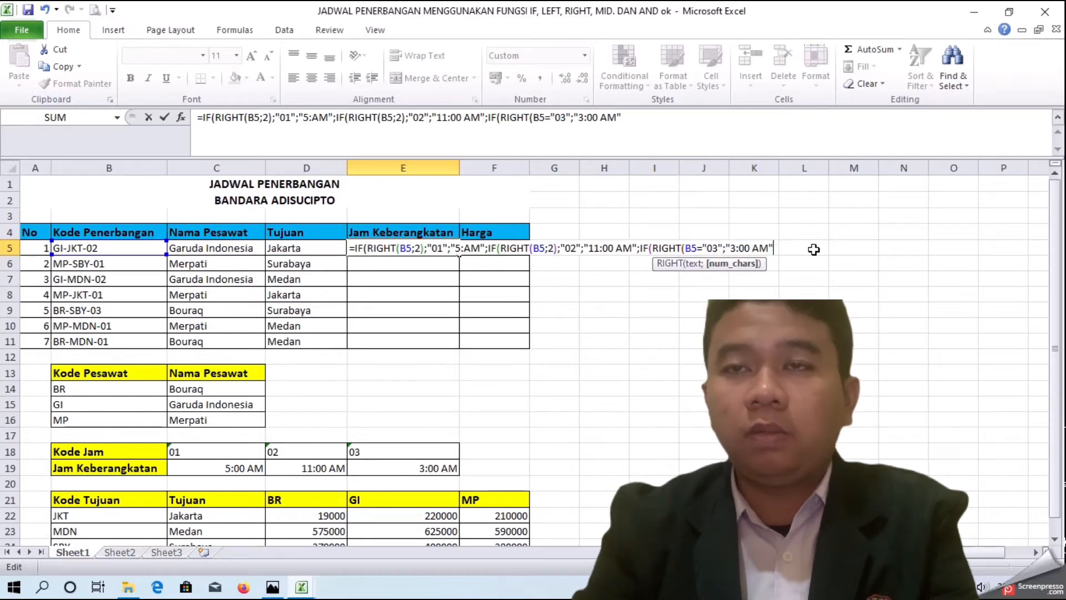
text())))
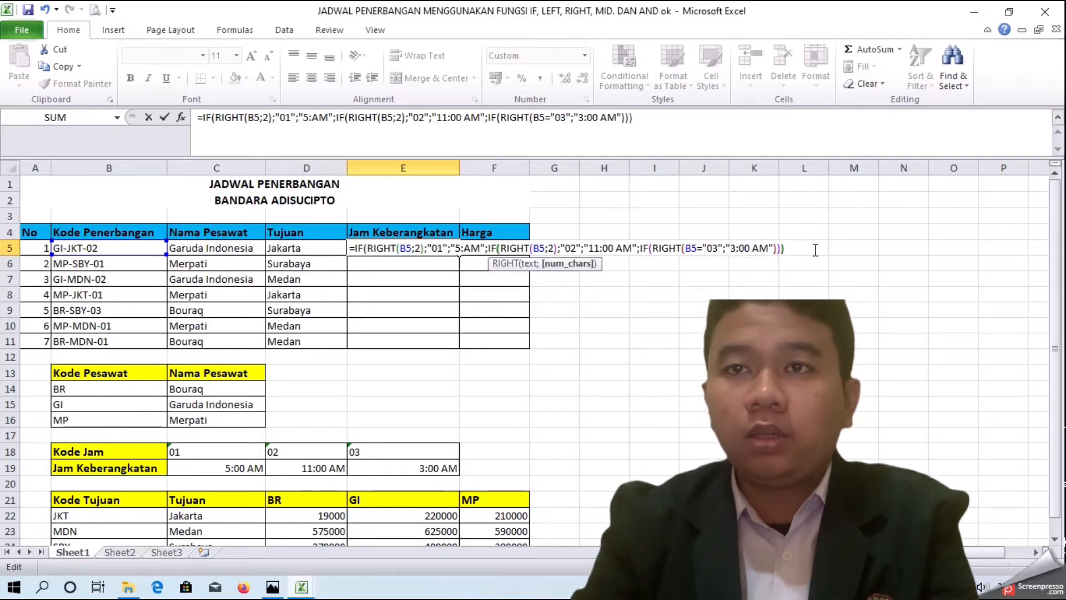
key(Return)
key(Return)
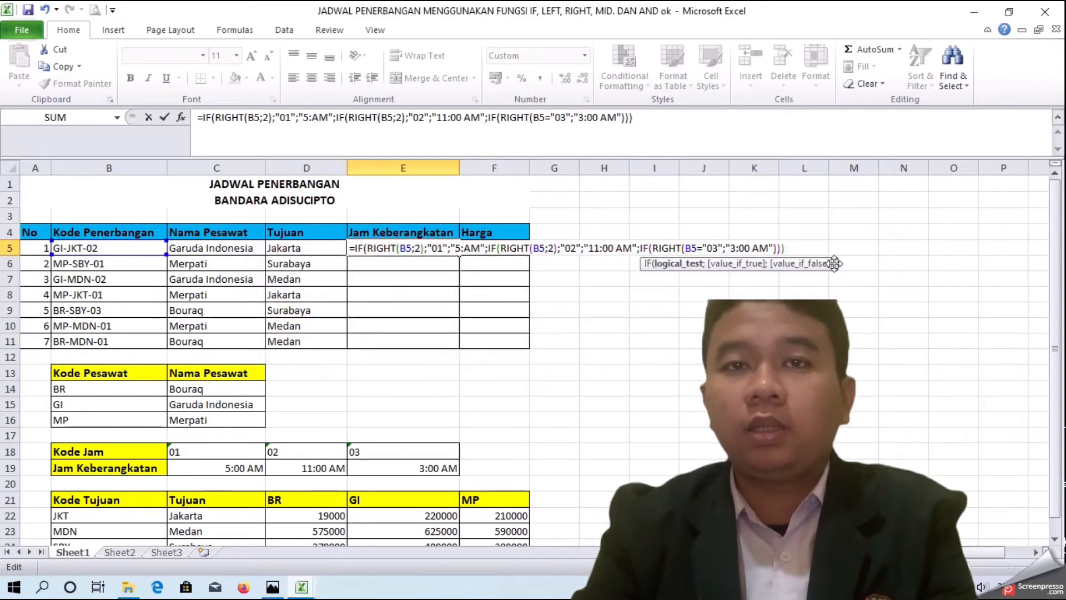
key(BackSpace)
key(Return)
key(Return)
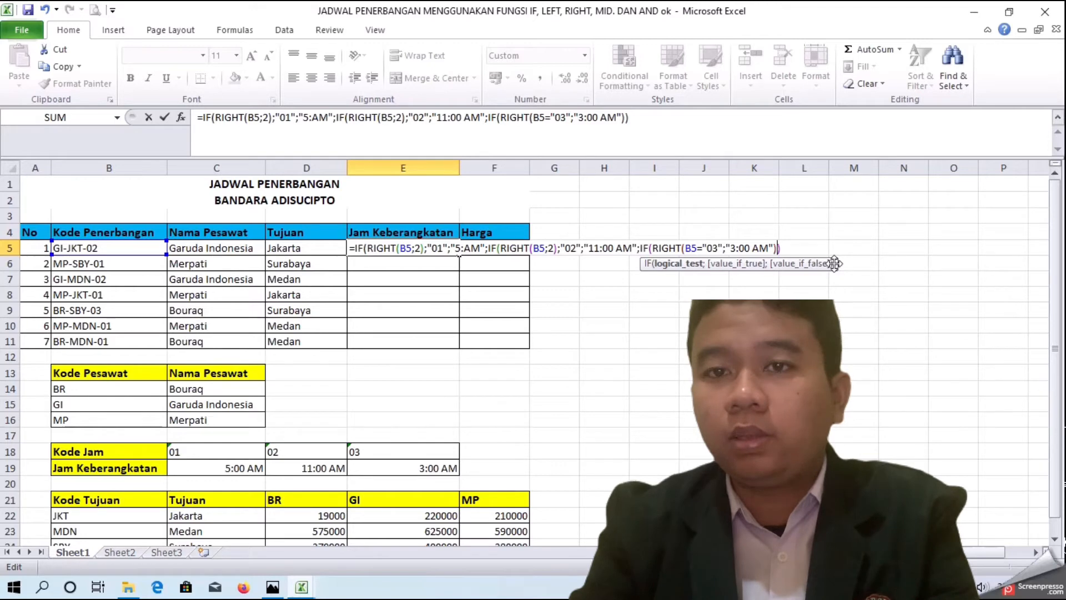
Step: Fix the third test by inserting ;2) after B5 so it reads RIGHT(B5;2)="03"
click(699, 244)
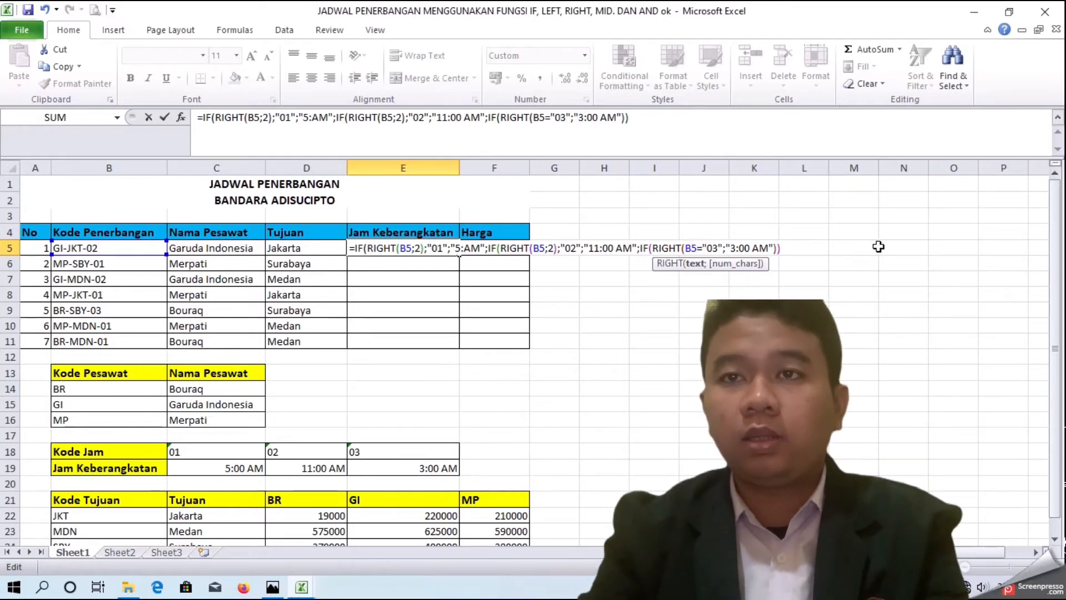
text(;2)
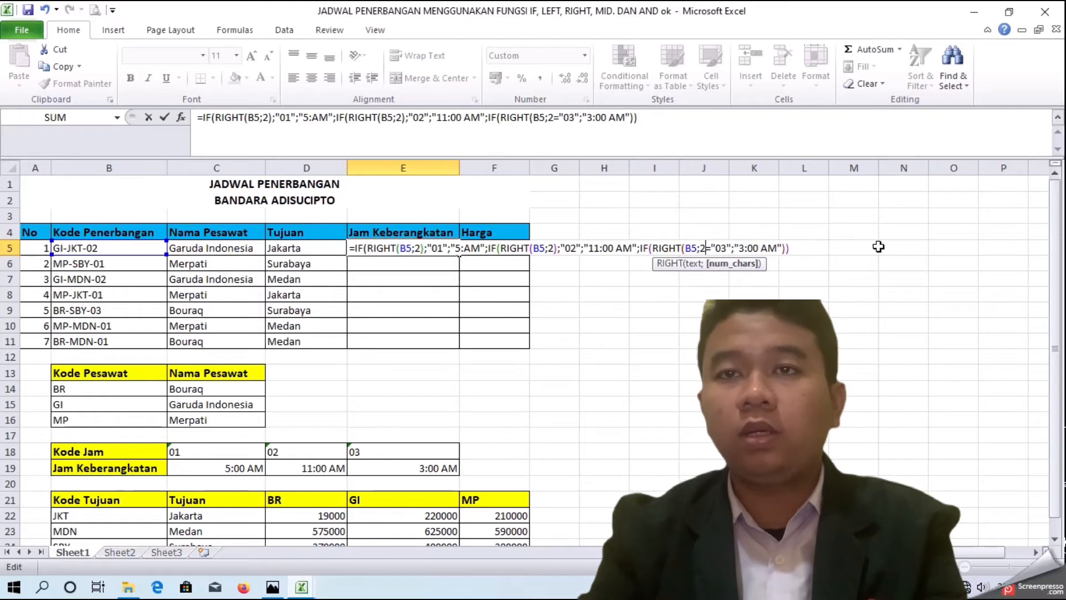
text())
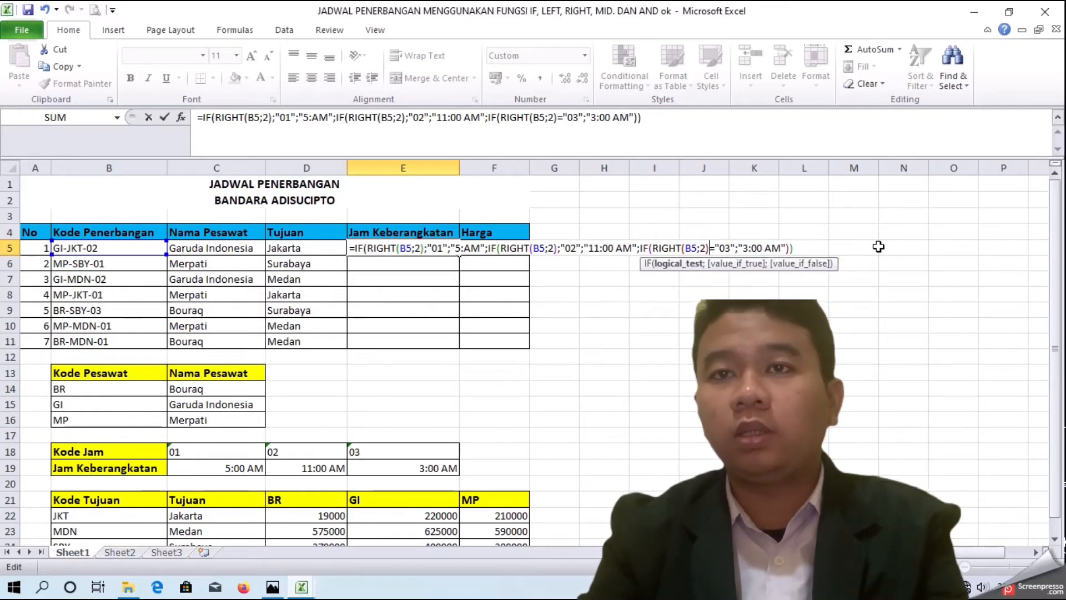
Step: Add one more closing parenthesis to the E5 formula and try to confirm it
key(Return)
key(Return)
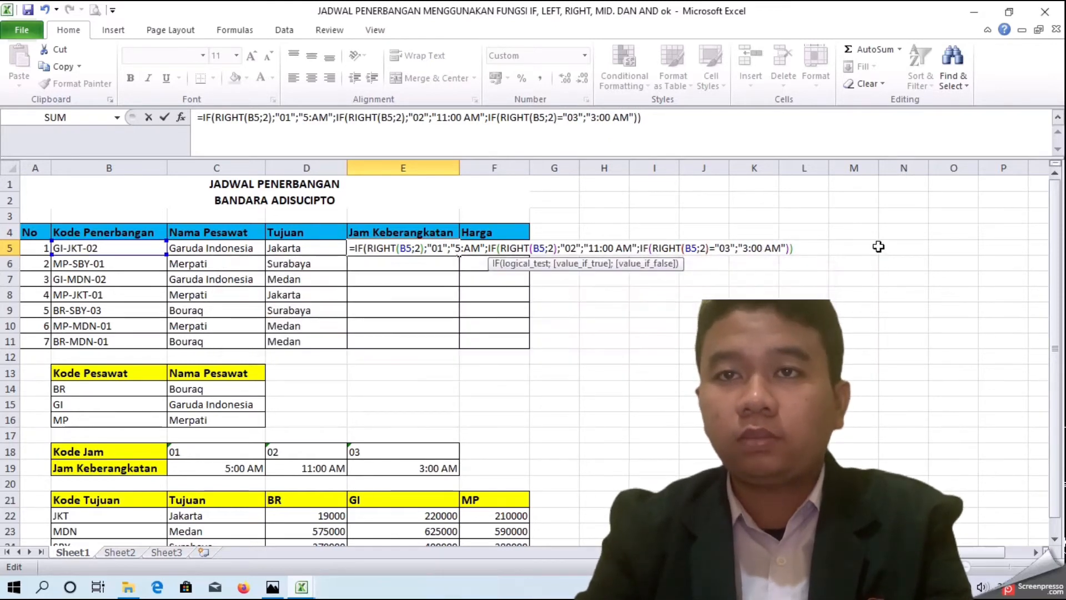
text())
key(Return)
key(Return)
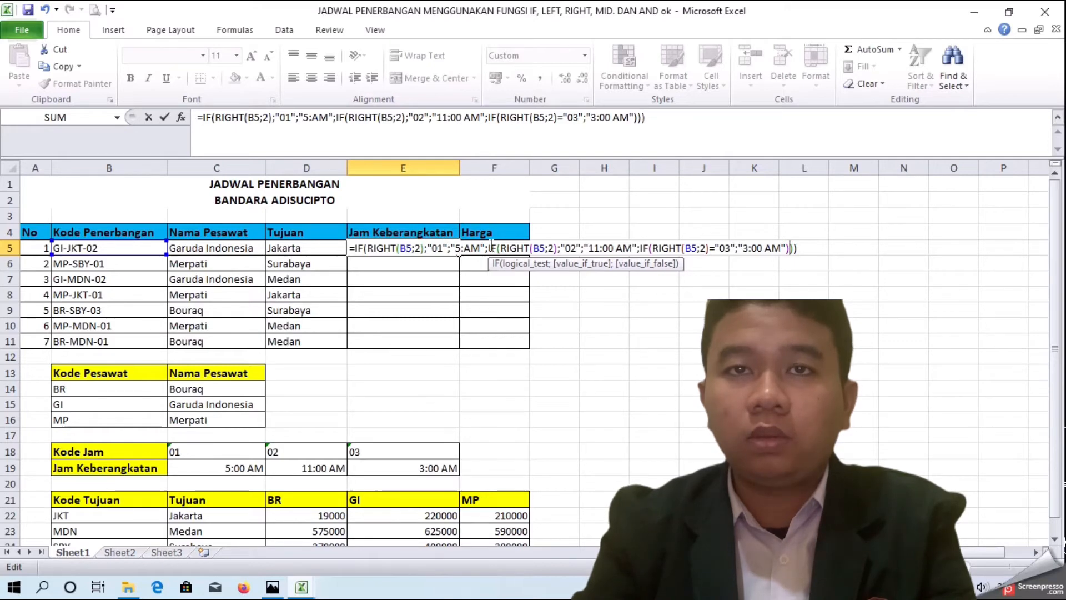
Step: Correct the first result value to "5:00 AM" and try confirming the formula again
click(464, 247)
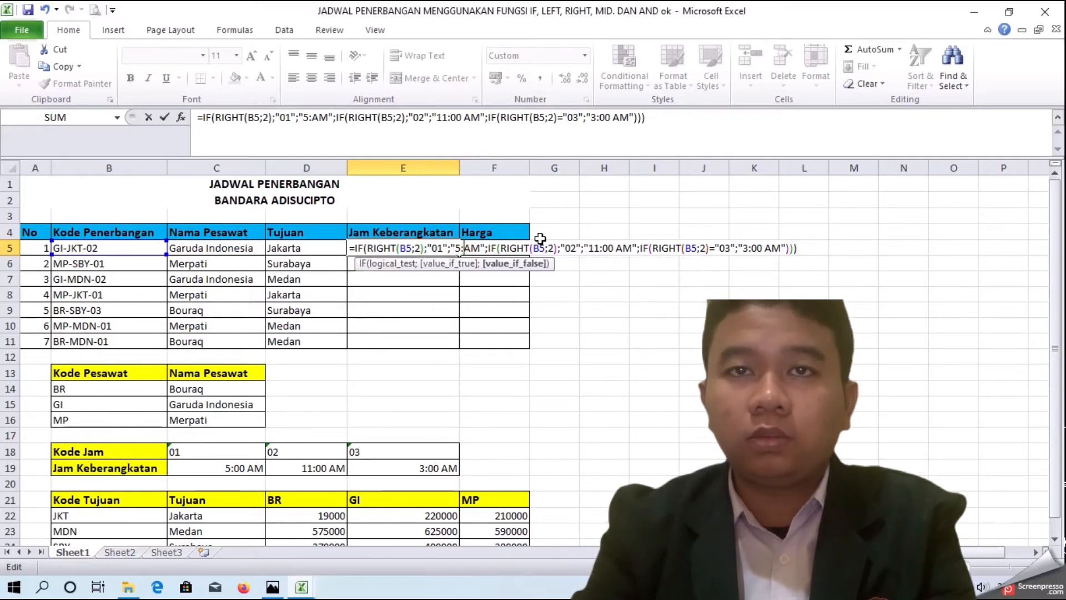
text(00)
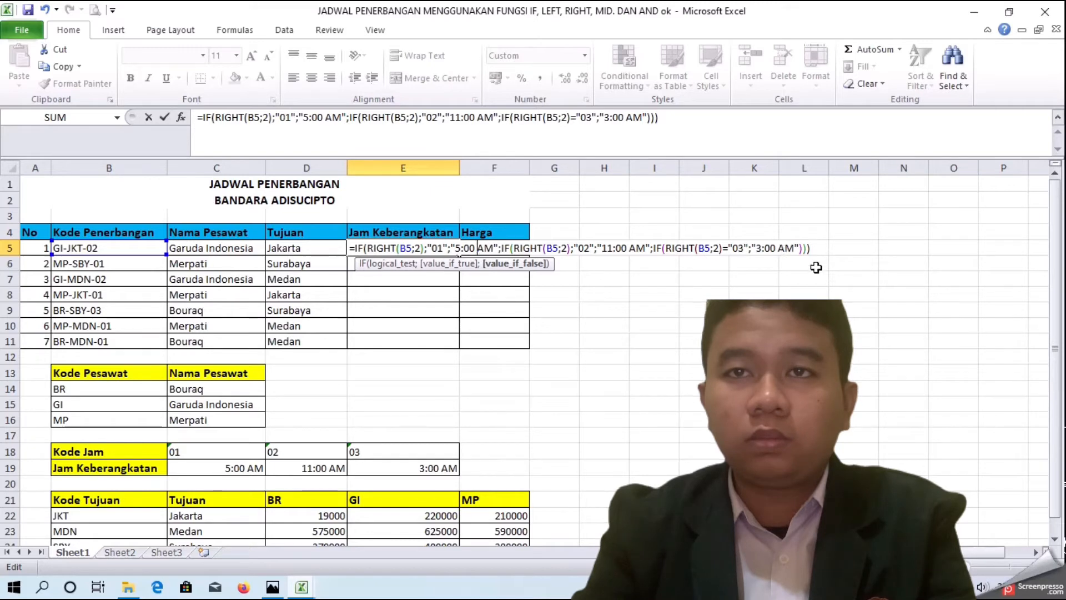
key(Return)
key(Return)
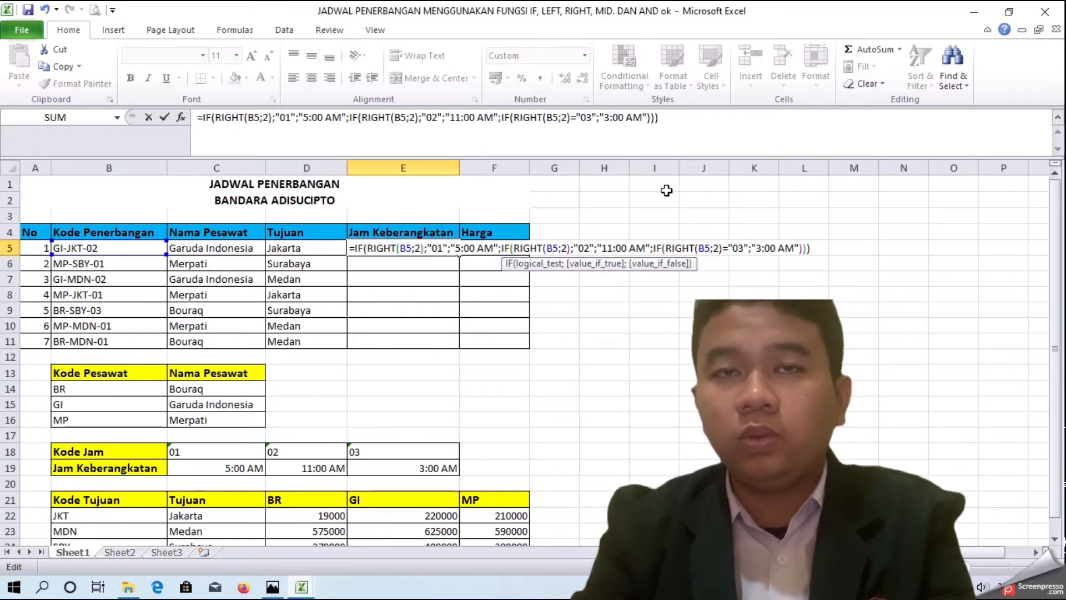
Step: Fix the first test so it reads RIGHT(B5;2)="01" and try confirming the formula
click(427, 250)
key(BackSpace)
text(-)
key(BackSpace)
text(=)
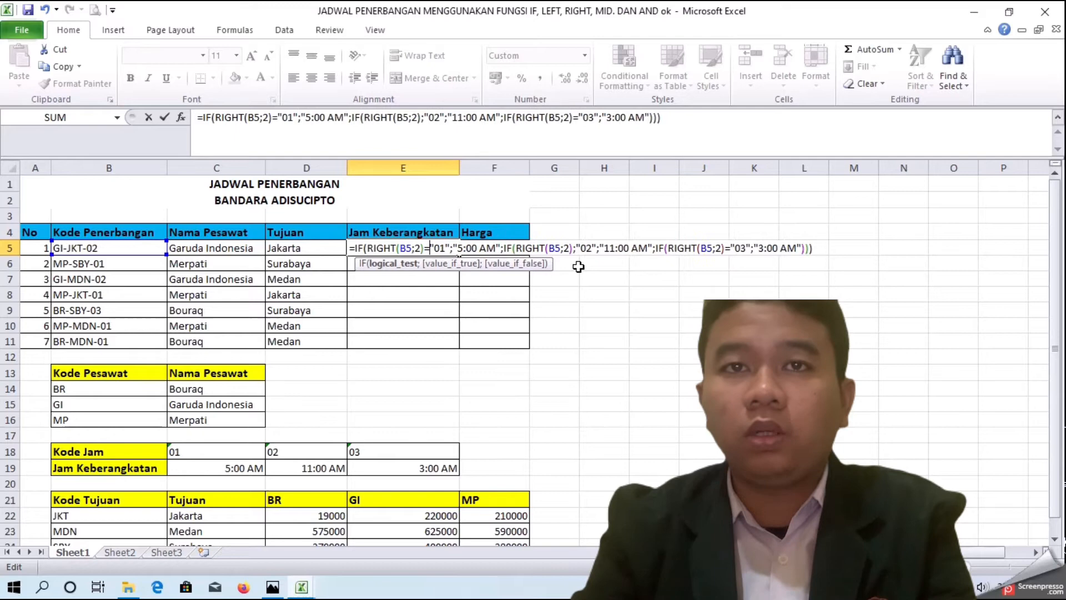
key(Return)
key(Return)
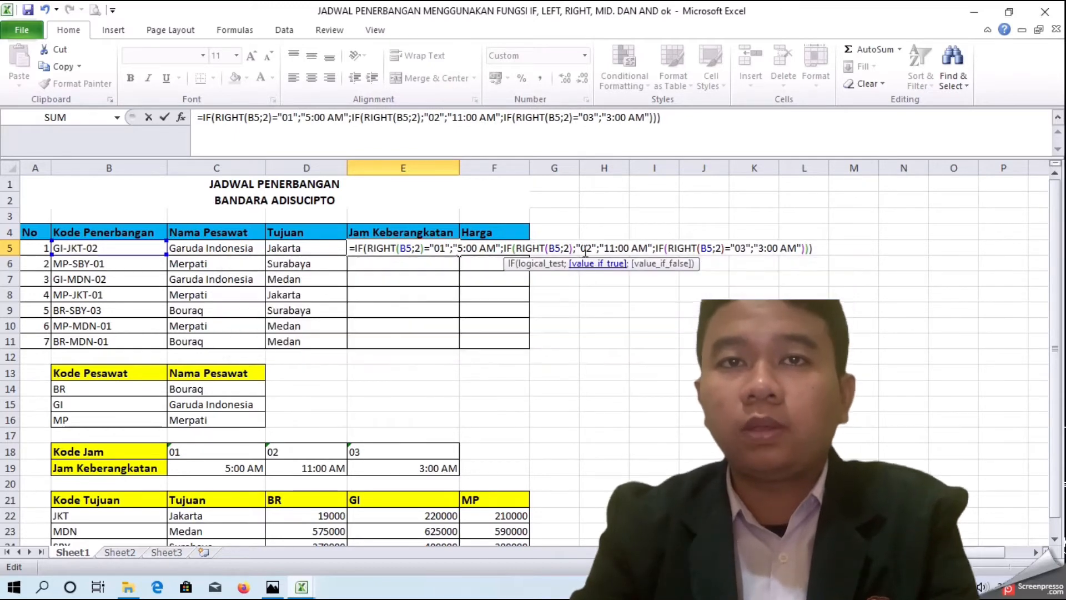
Step: Fix the second test so it reads RIGHT(B5;2)="02" and confirm the departure time formula in E5
click(574, 250)
key(BackSpace)
text(=)
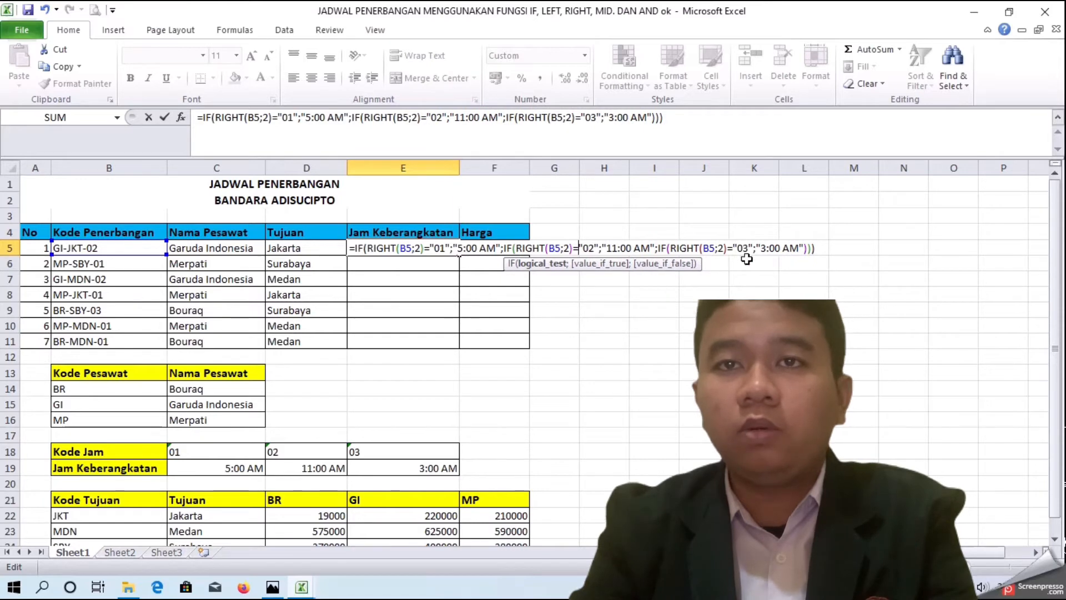
key(Return)
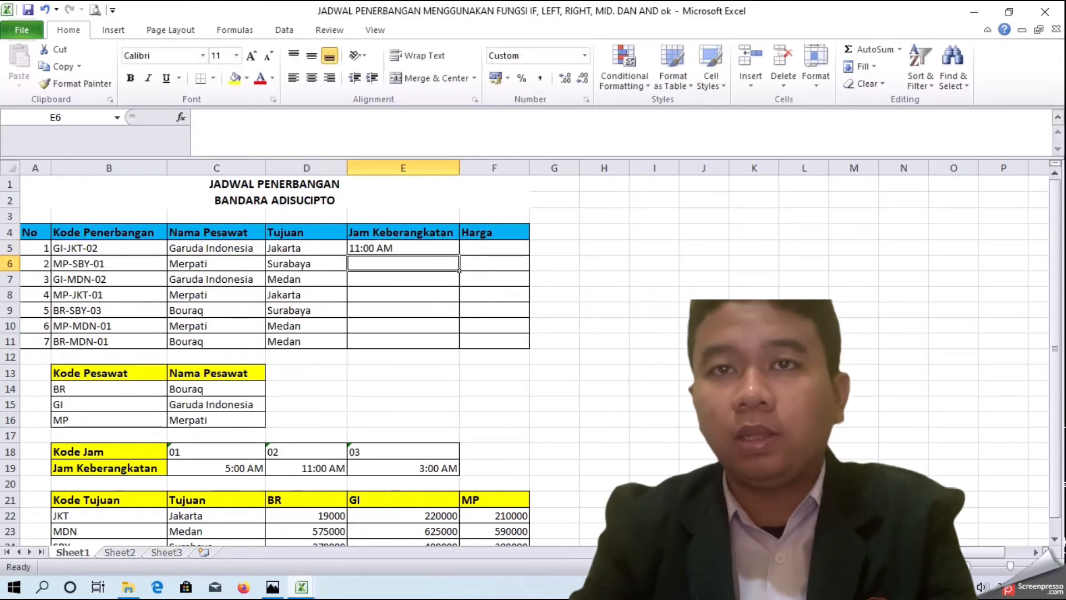
Step: Copy the E5 departure time formula down to E11
click(448, 247)
drag(459, 255, 455, 349)
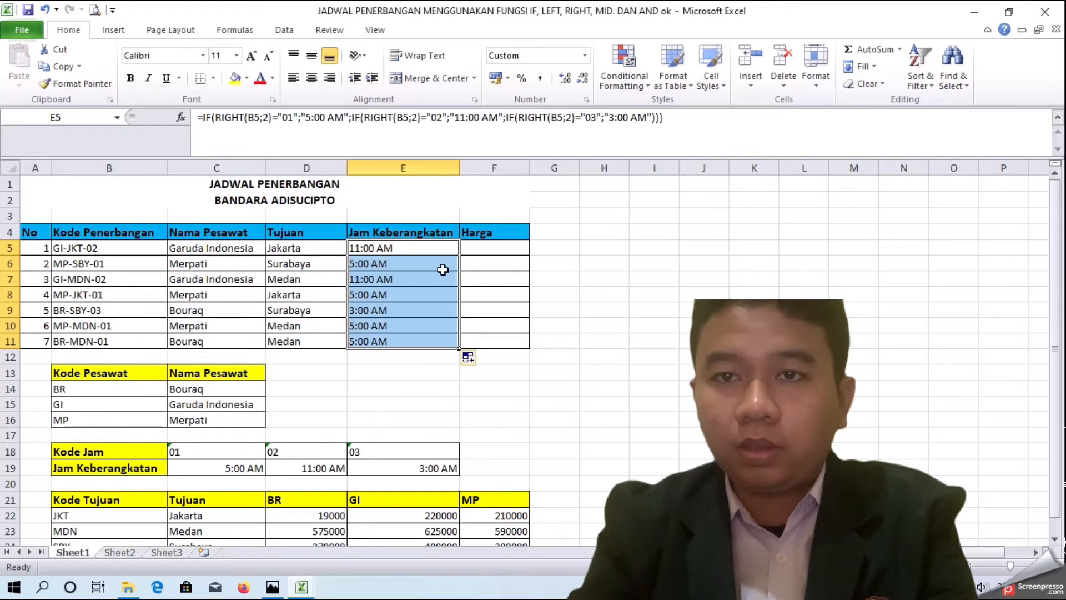
Step: In the first Harga cell F5, start an IF formula with a nested AND function
click(475, 245)
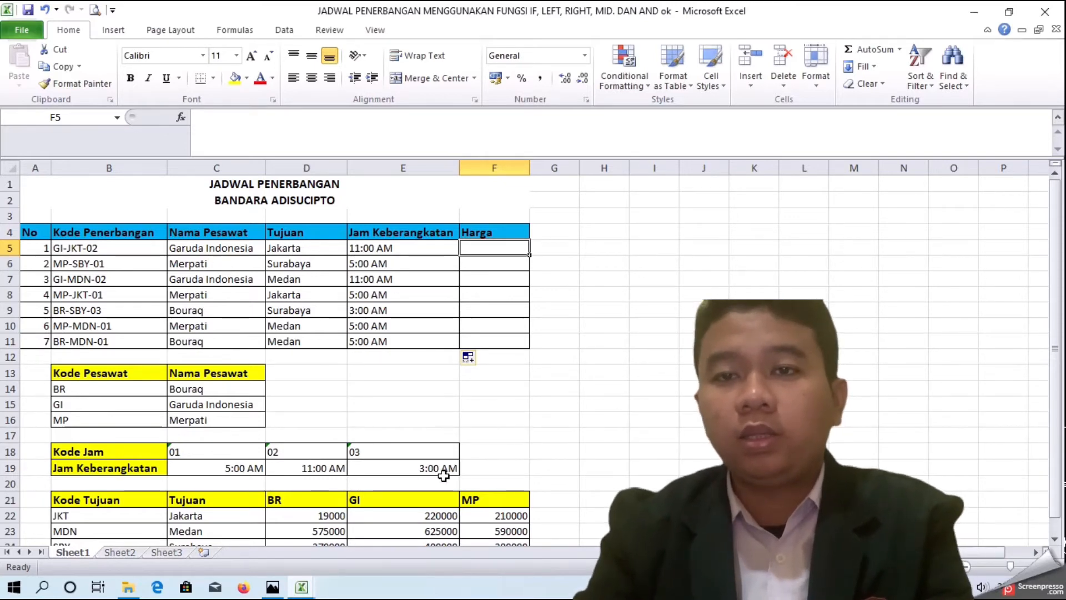
scroll(443, 475, down, 3)
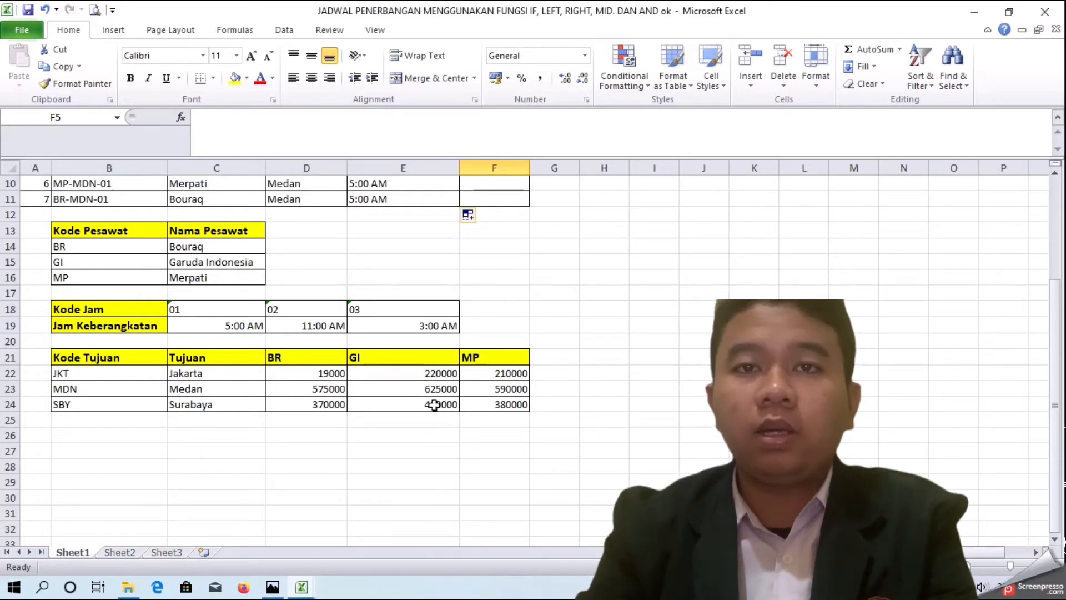
scroll(348, 404, up, 3)
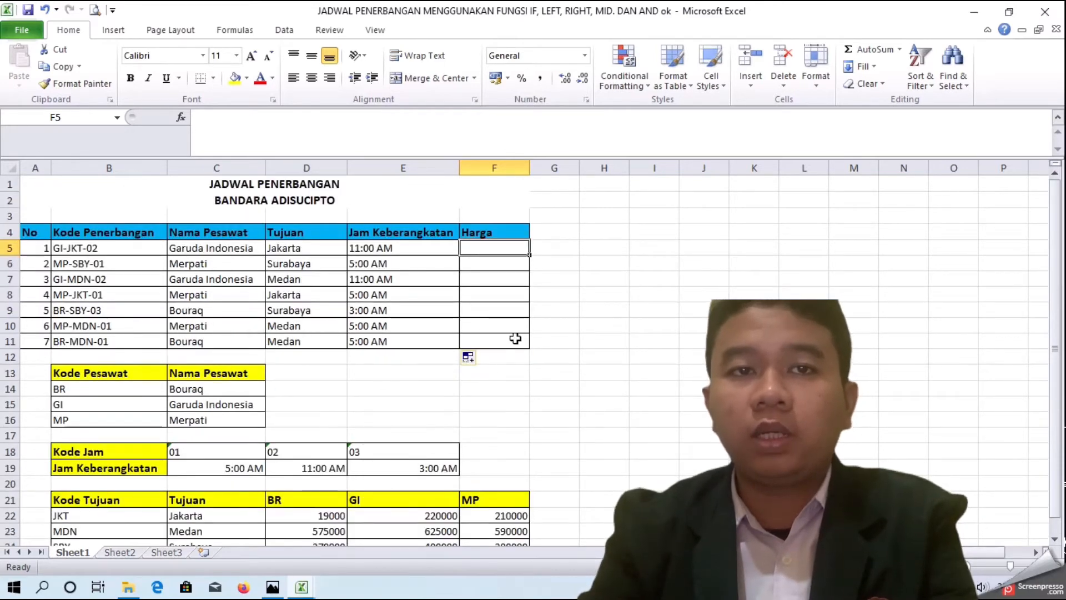
text(=IF)
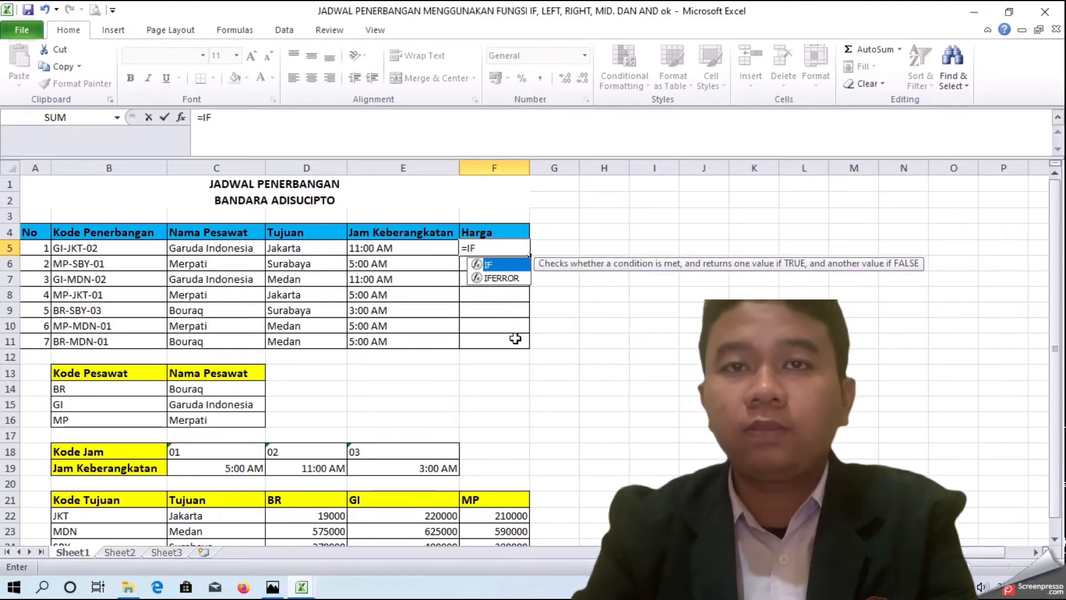
text((AND()
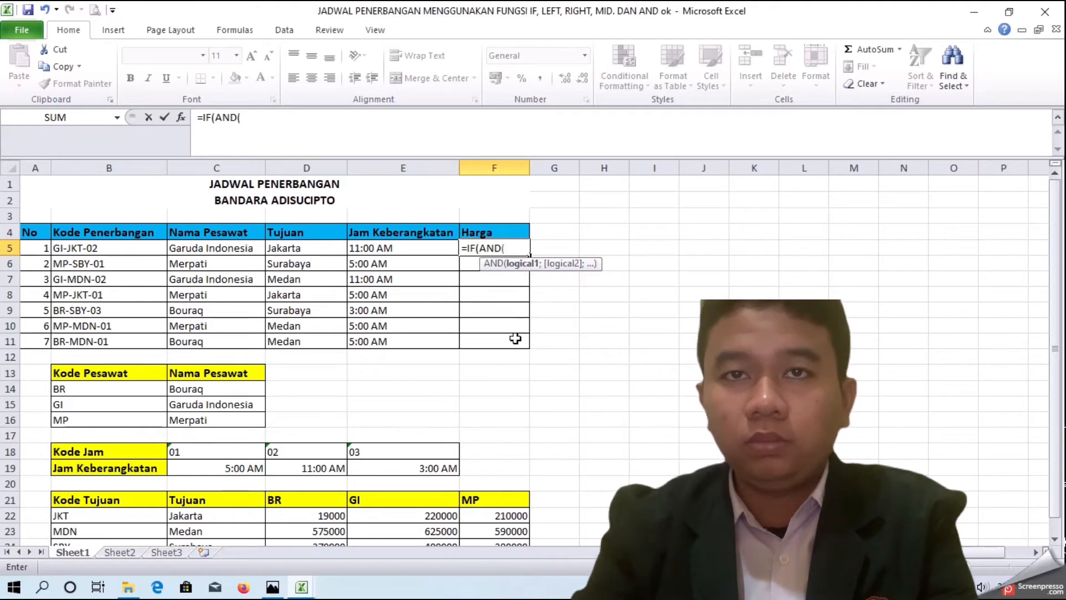
Step: Enter the AND conditions C5="Garuda Indonesia" and D5="Jakarta" in the price formula
click(234, 251)
text(="Garuda)
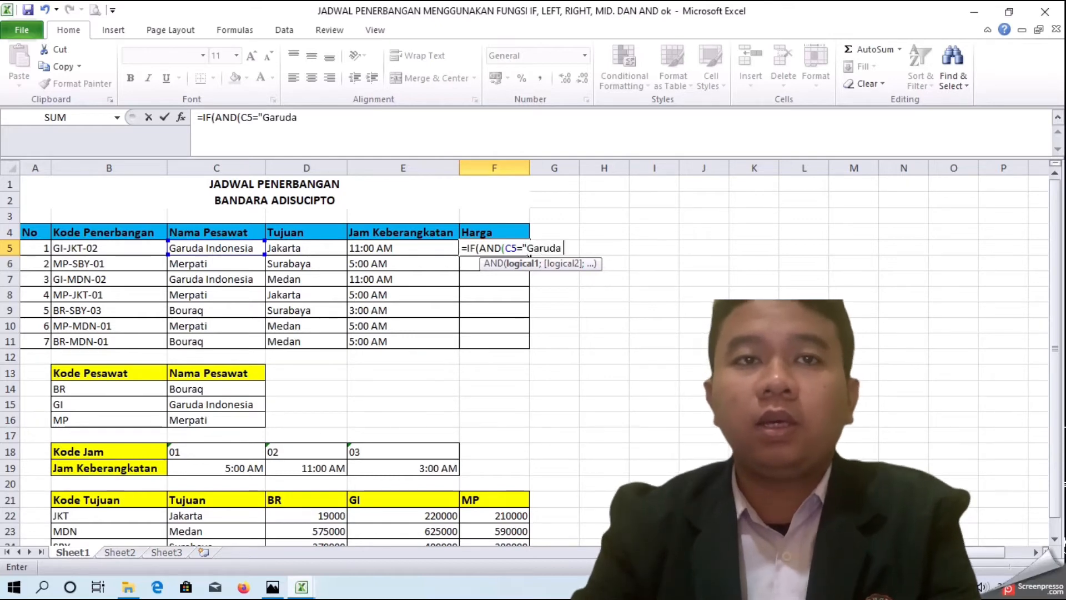
text(Indoensi)
key(BackSpace)
key(BackSpace)
text(nesia")
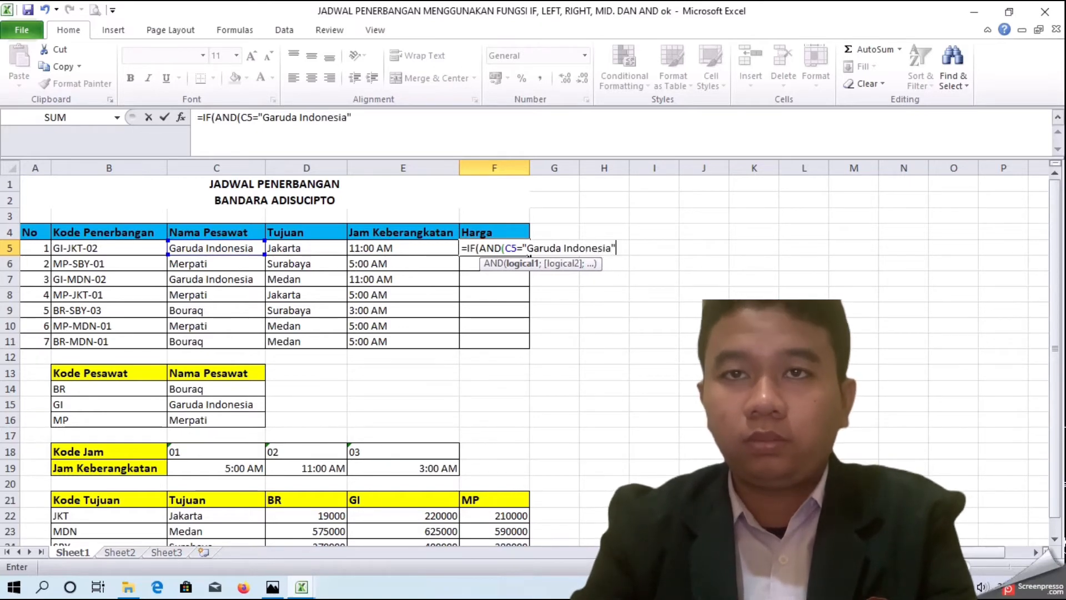
text(;)
click(301, 248)
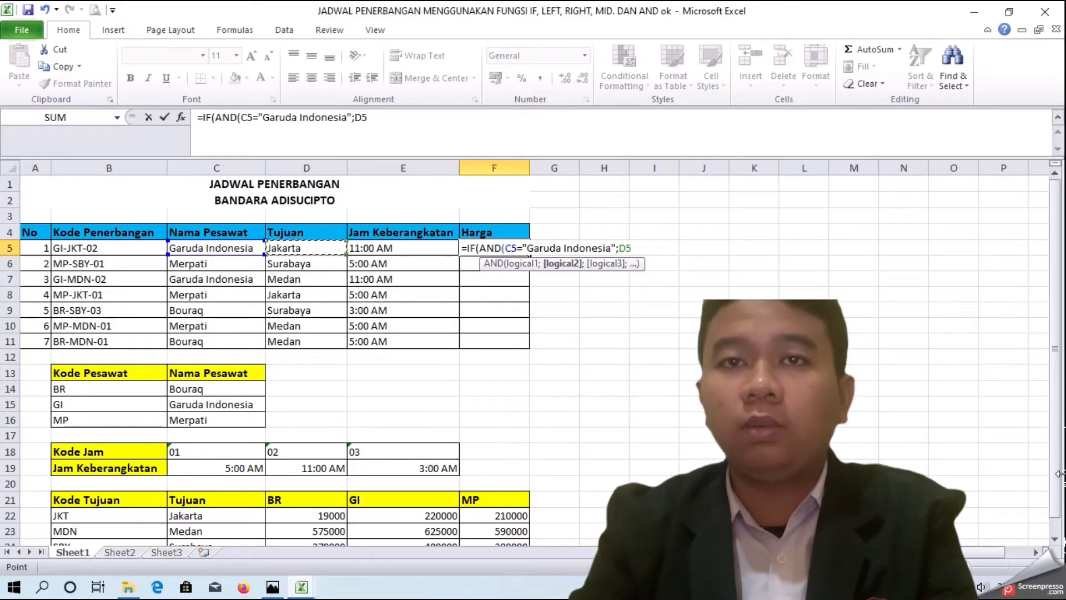
text(+)
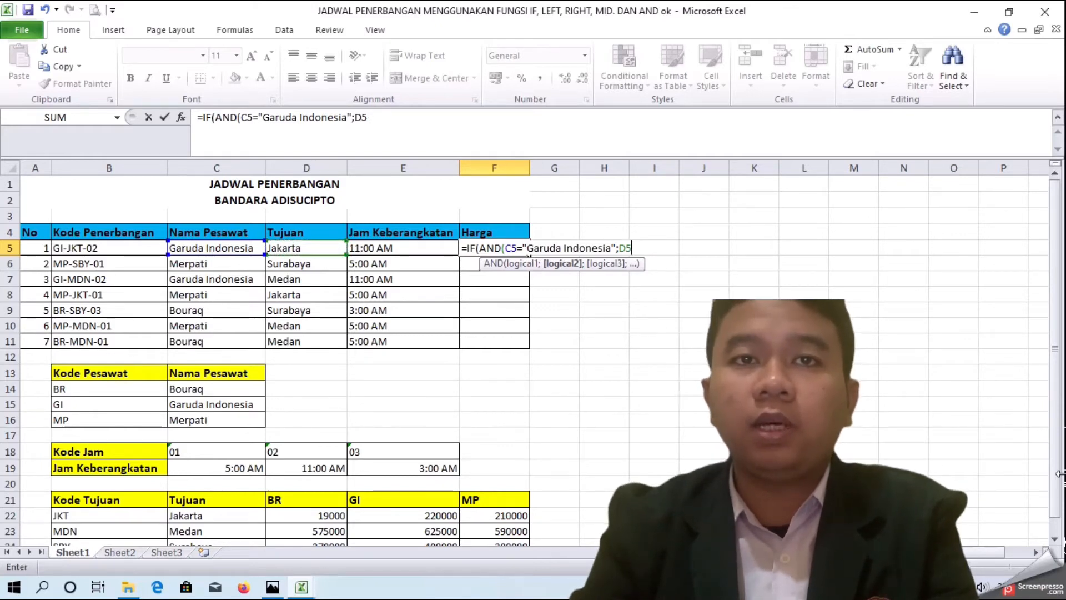
text(=")
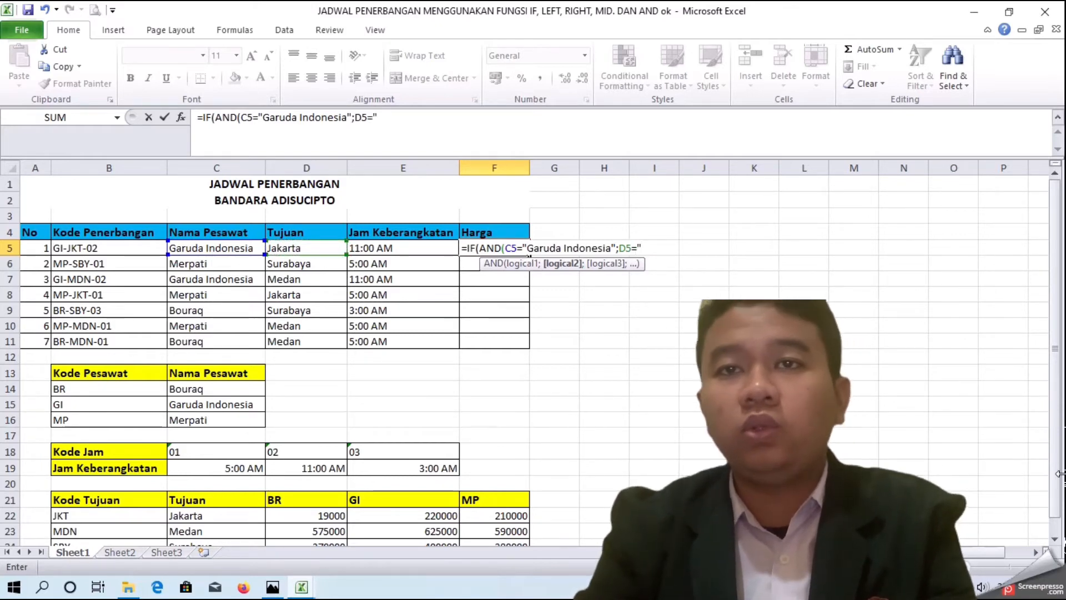
text(j)
text(Jaka)
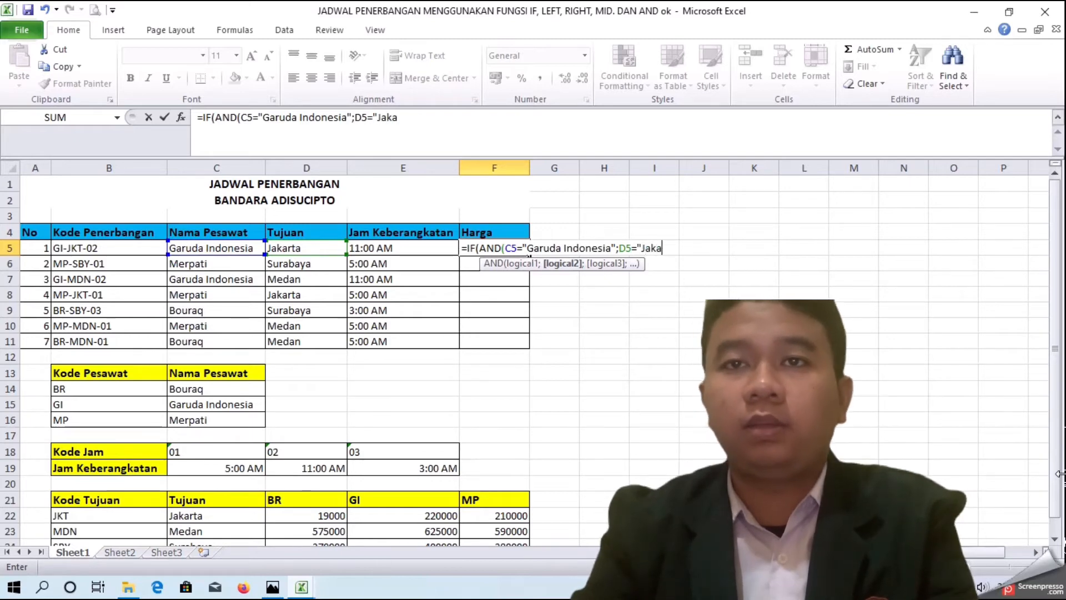
text(ray)
text(";)
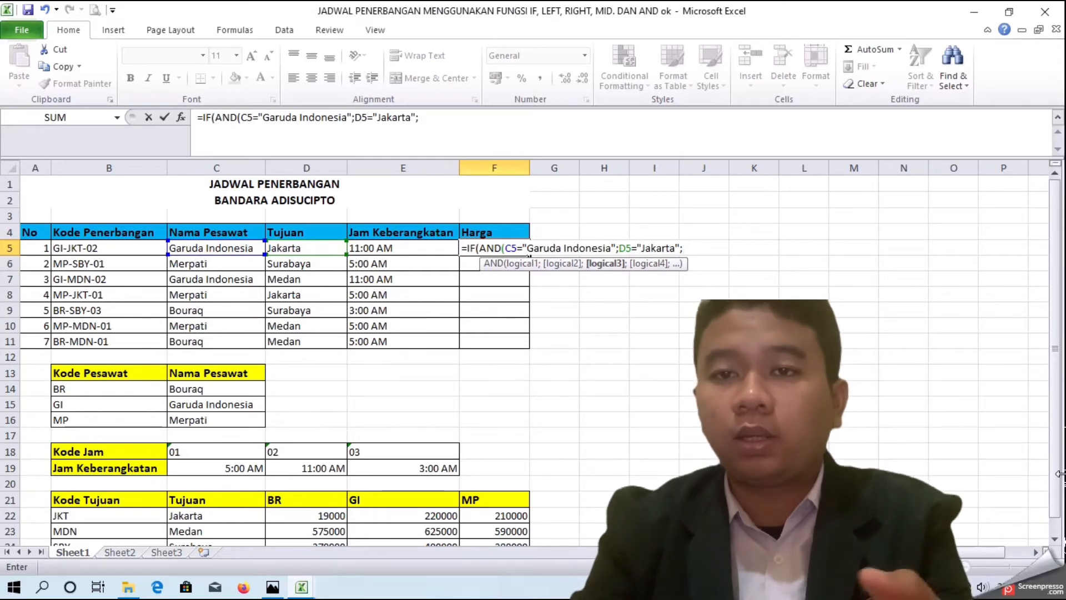
text(IF(AND)
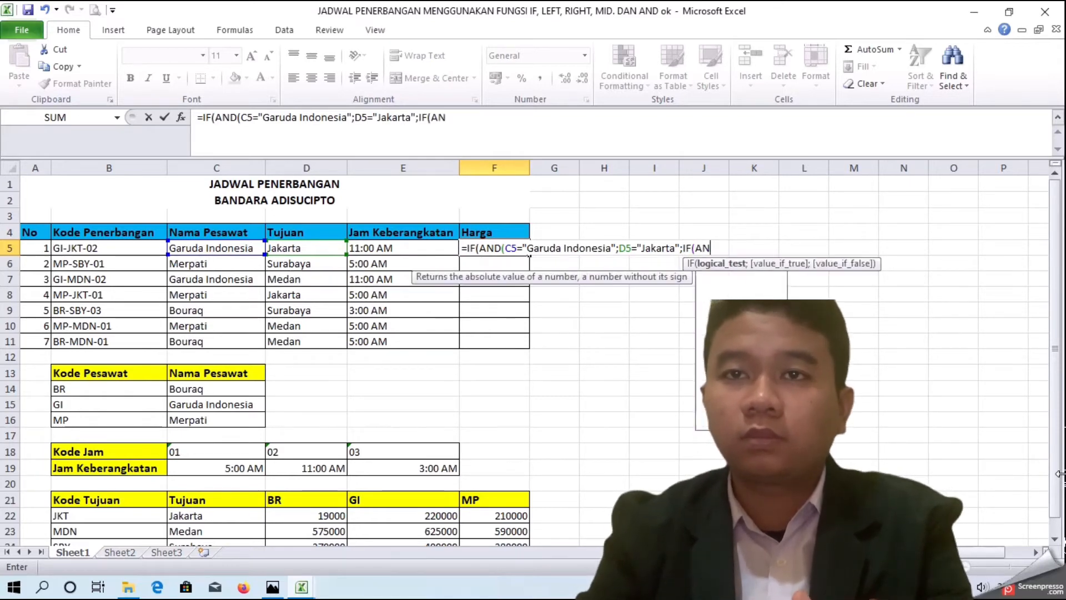
text(()
Step: Nest a second IF(AND( whose first condition is C5="Garuda Indonesia"
click(211, 248)
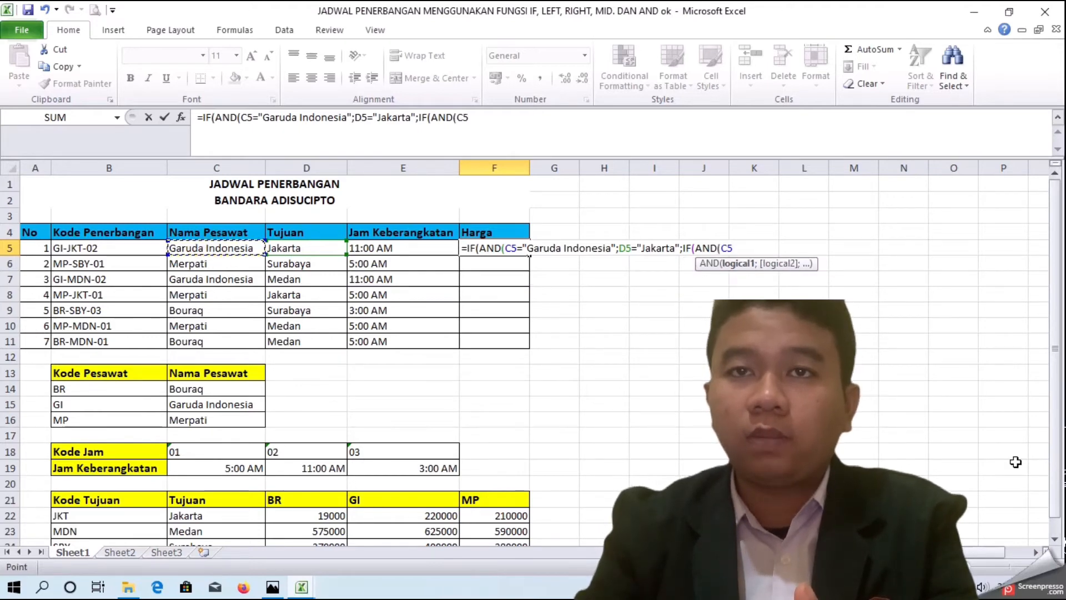
text(;)
key(BackSpace)
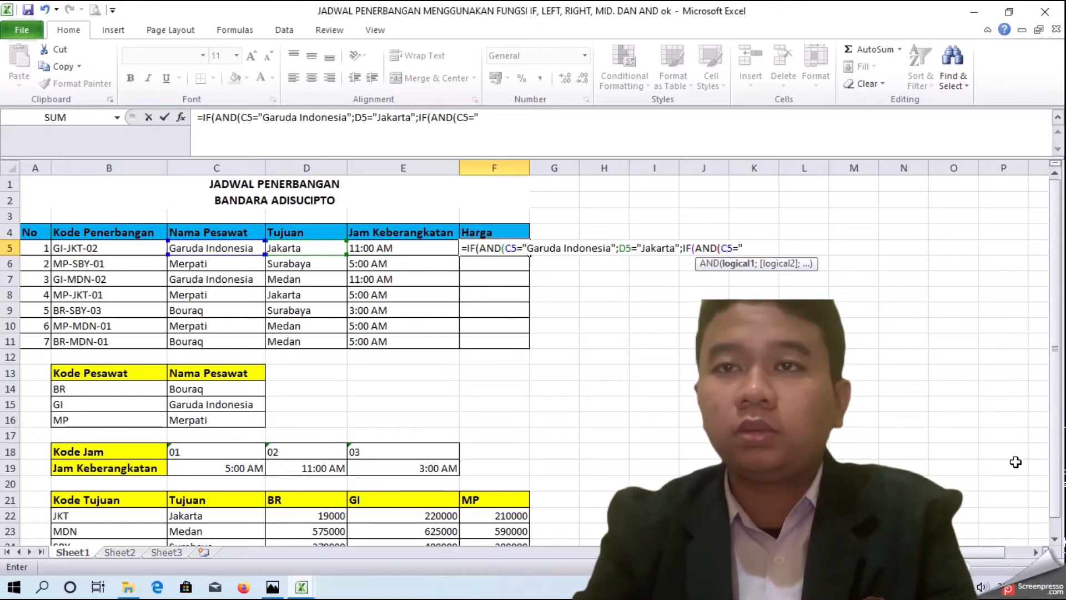
text(="Garuda)
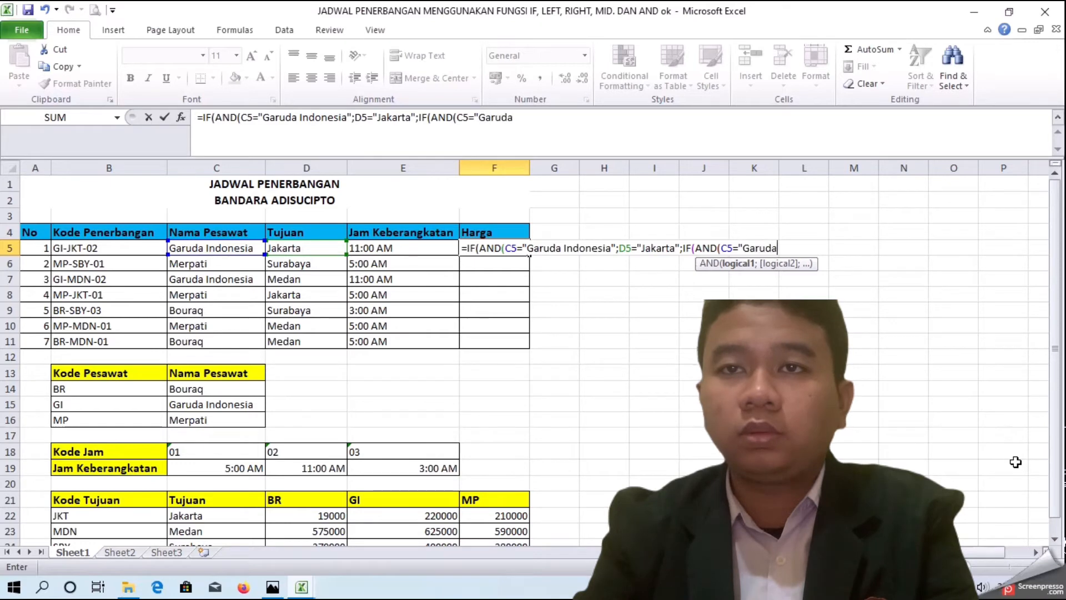
text( Indonesi)
key(BackSpace)
key(BackSpace)
text(Indow)
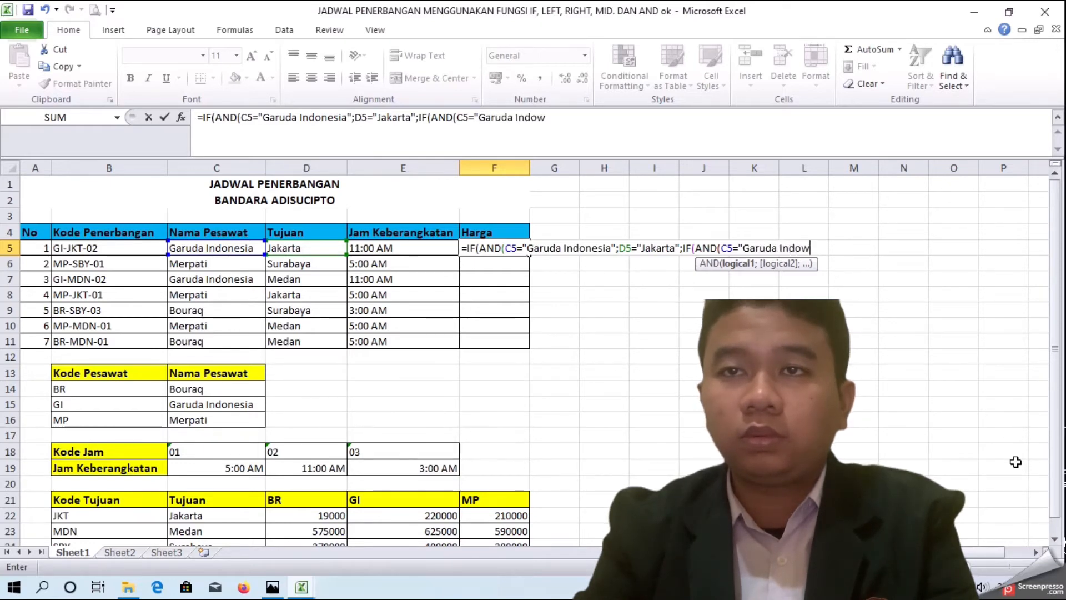
text(NESI)
key(BackSpace)
key(BackSpace)
key(BackSpace)
key(BackSpace)
text(nesia)
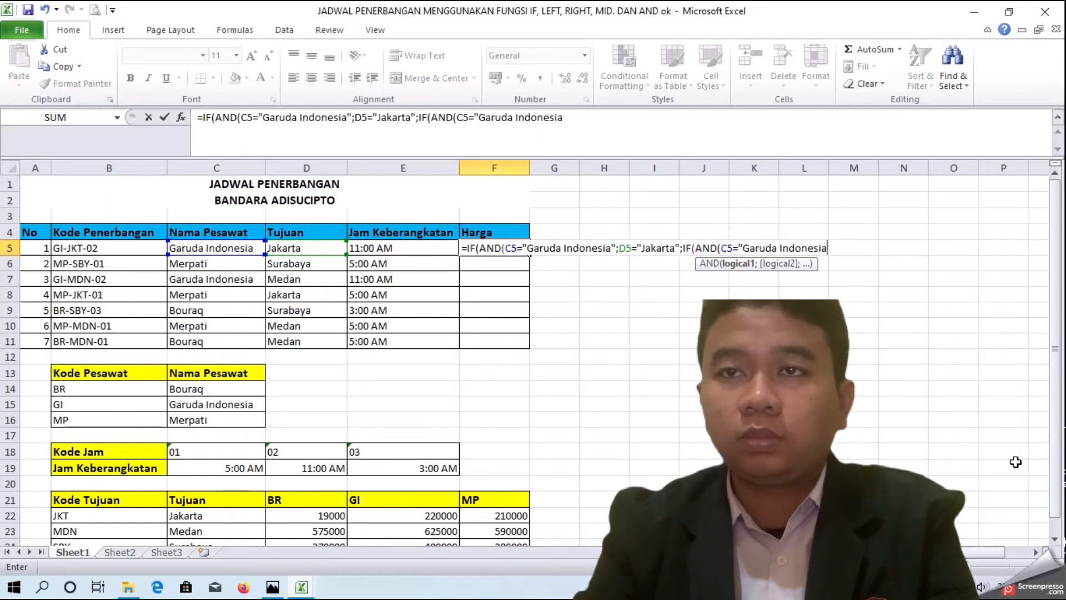
text(")
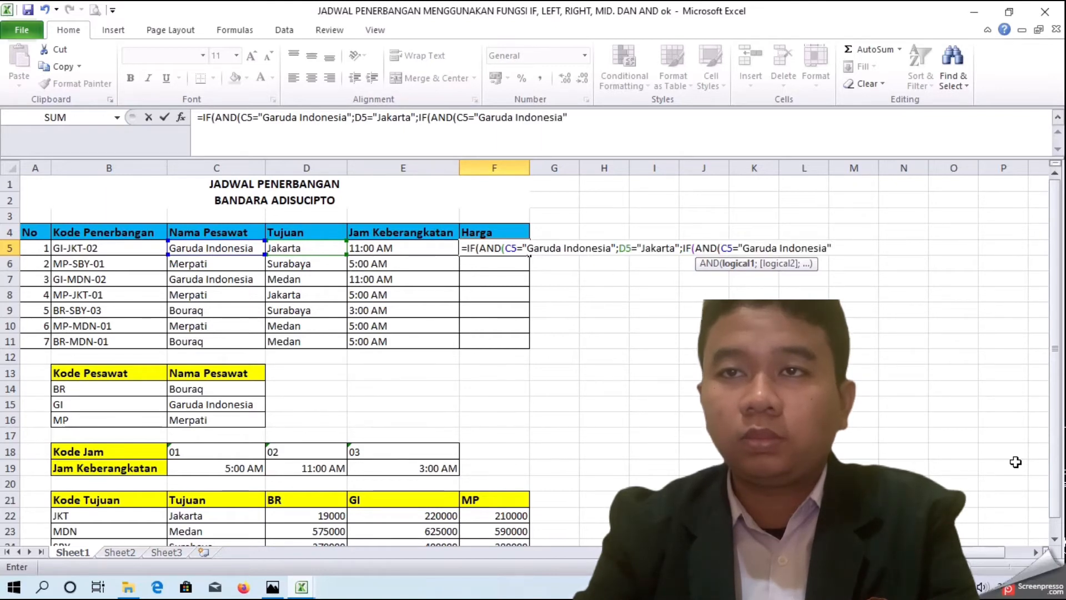
text(;)
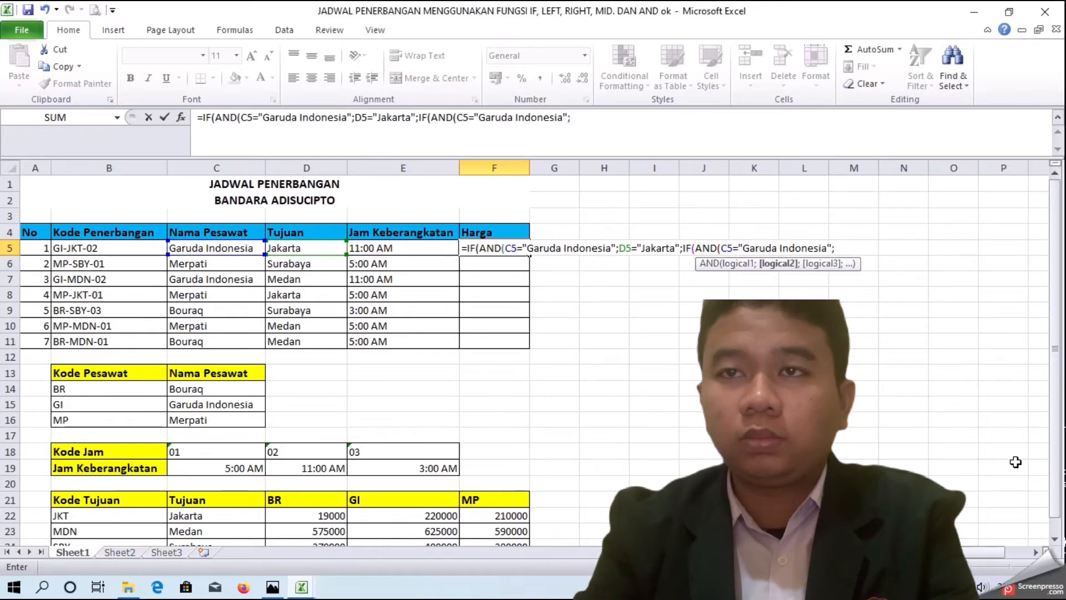
Step: Add the condition D5="Medan" to the second AND function
click(316, 250)
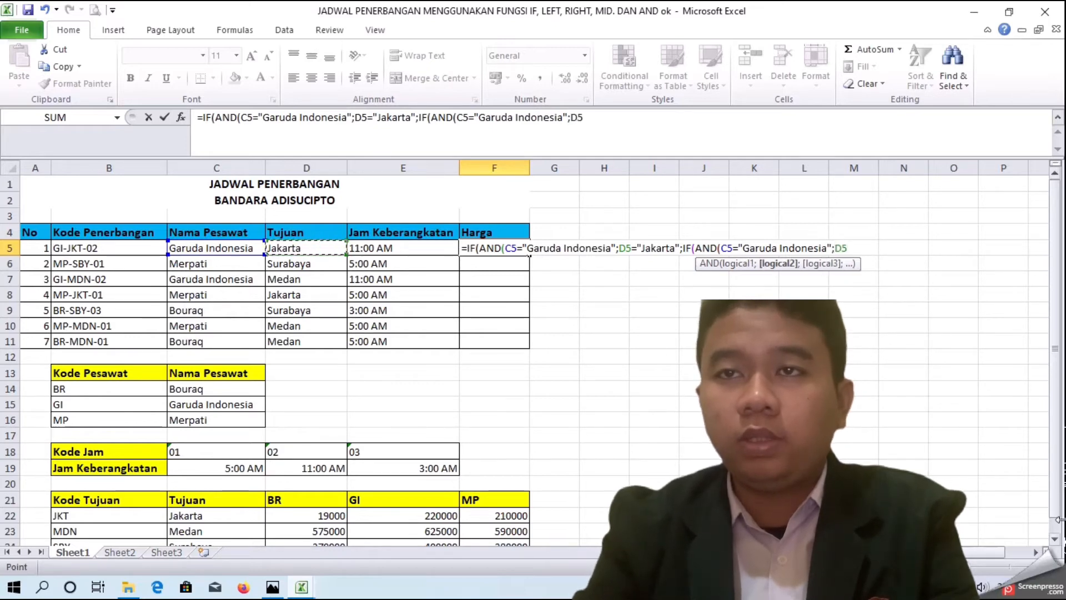
text(')
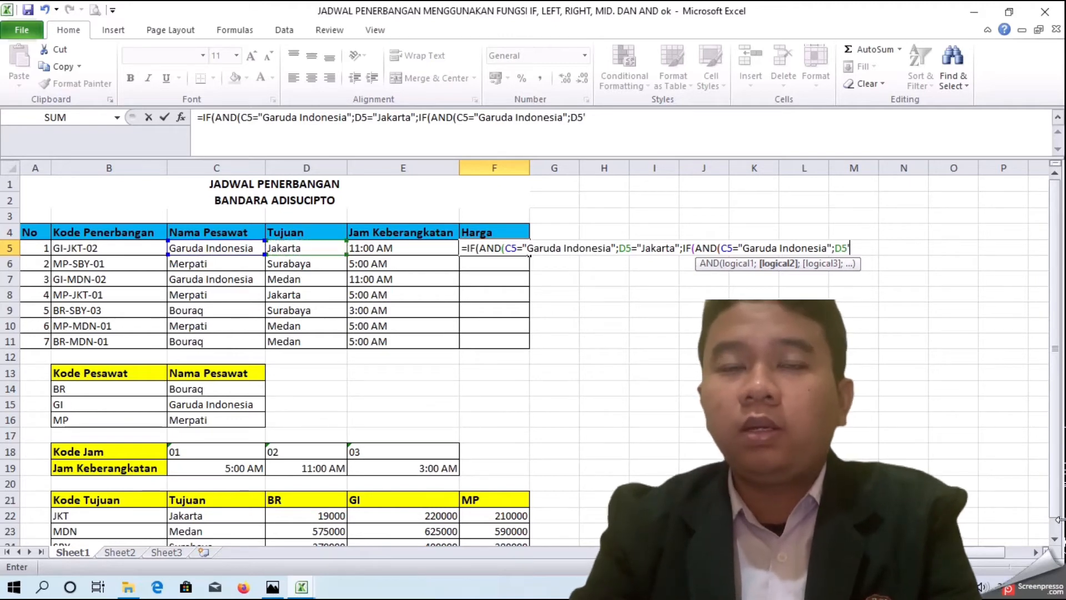
text(;")
key(BackSpace)
key(BackSpace)
text(=")
text(me)
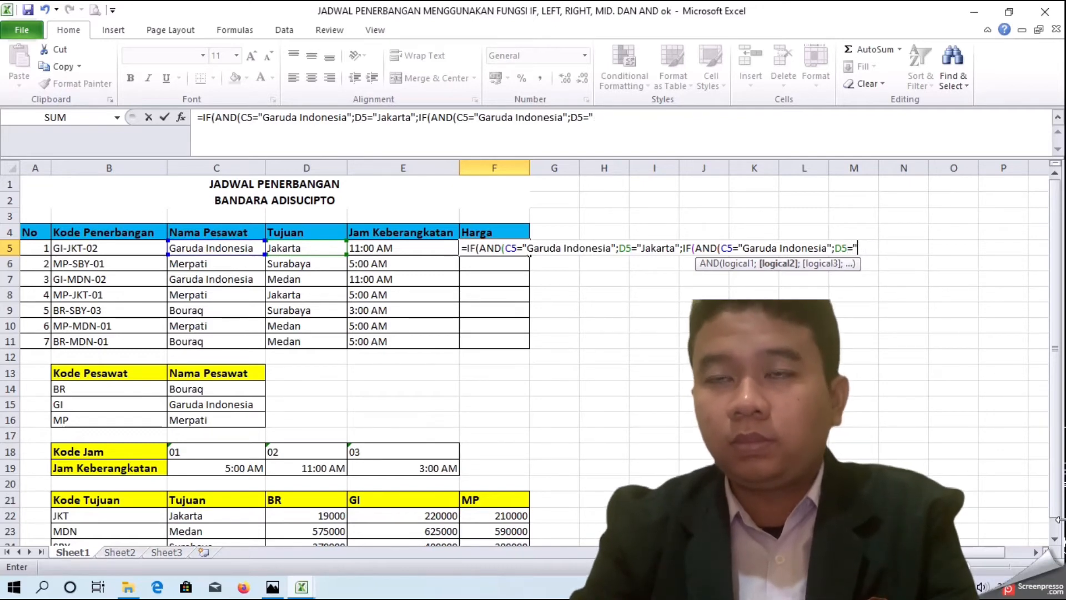
text(dan)
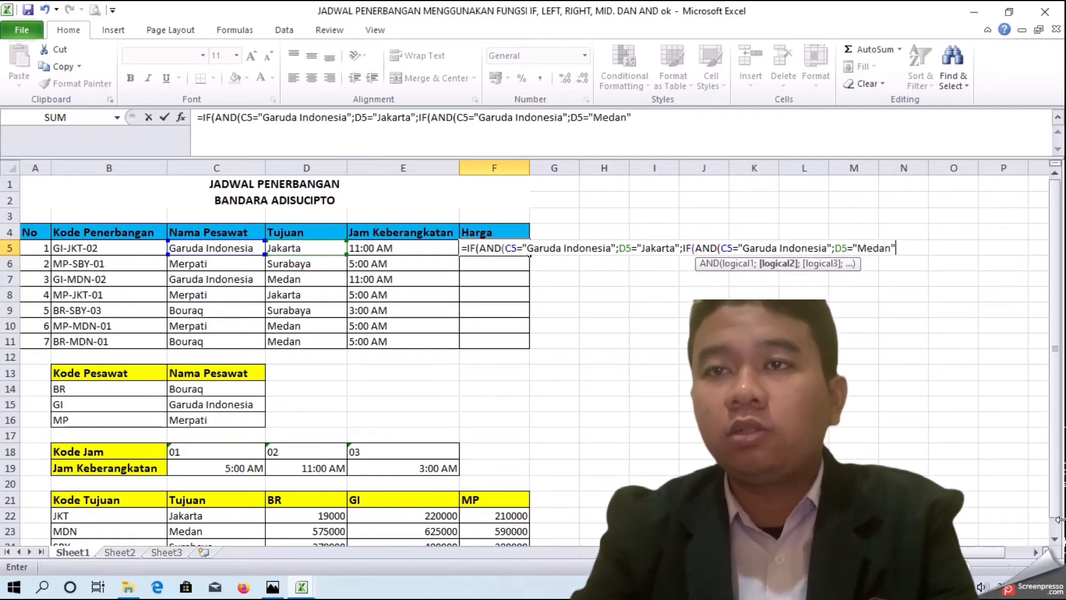
text(";)
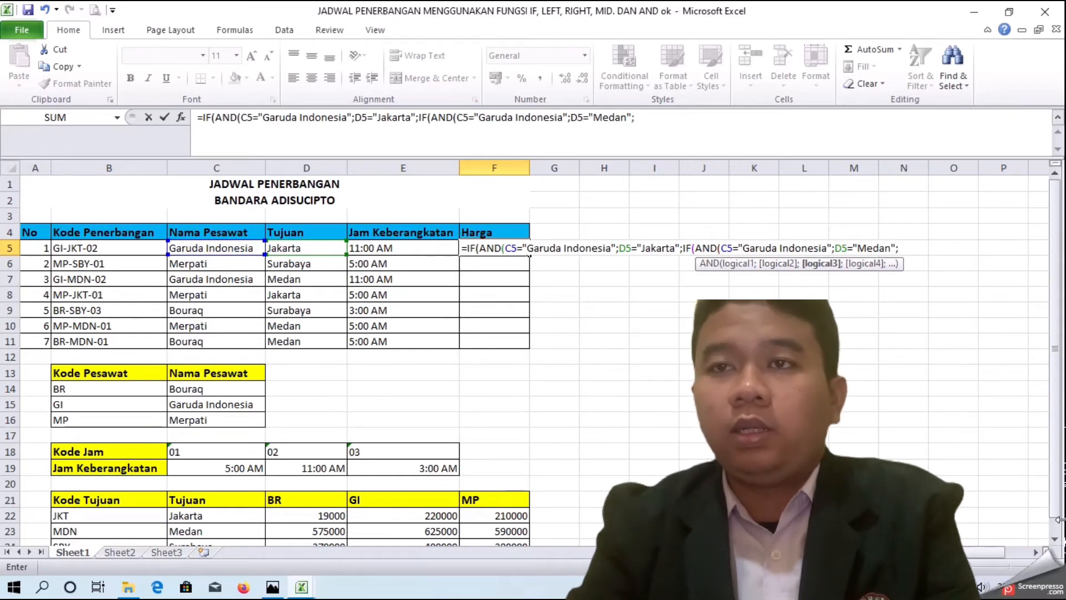
text(if)
Step: Nest a third IF(AND( function whose first condition is C5="Garuda Indonesia", restoring the missing separator before it
key(BackSpace)
key(BackSpace)
key(BackSpace)
text(IF)
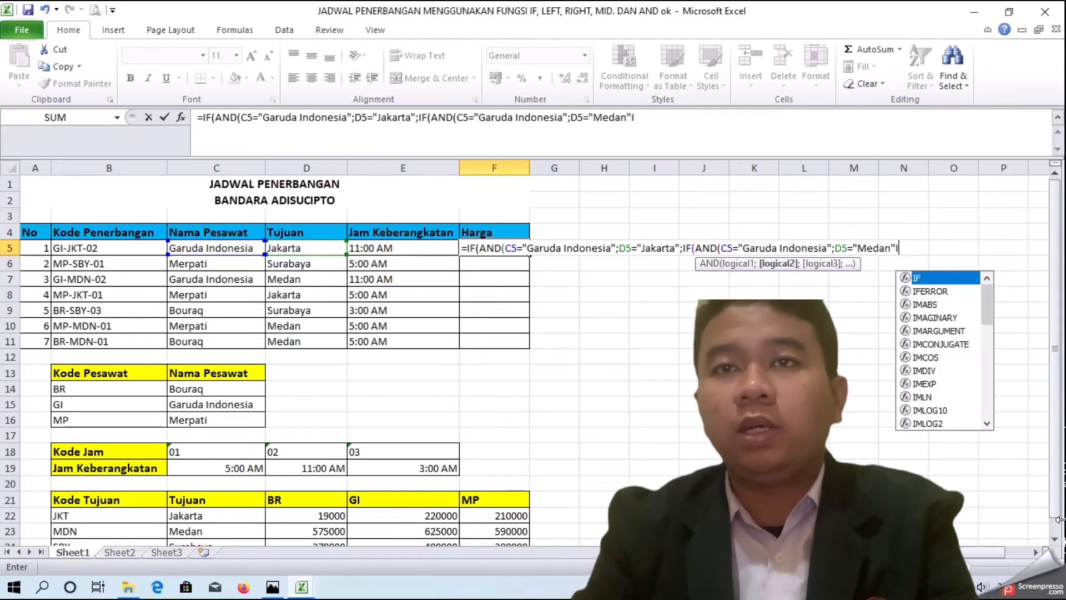
text(()
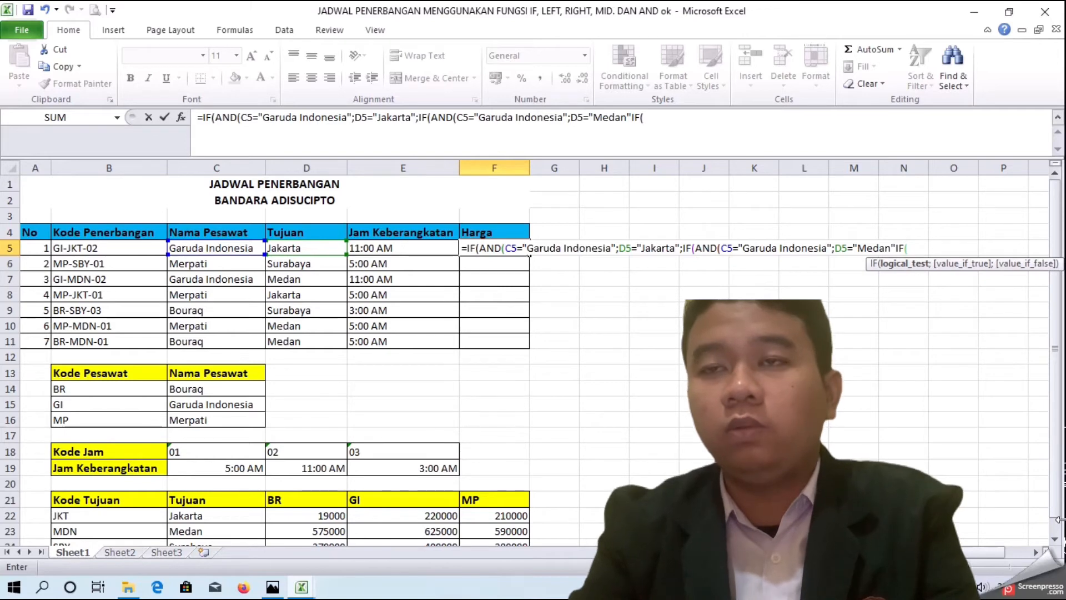
text(R)
key(BackSpace)
text(AND)
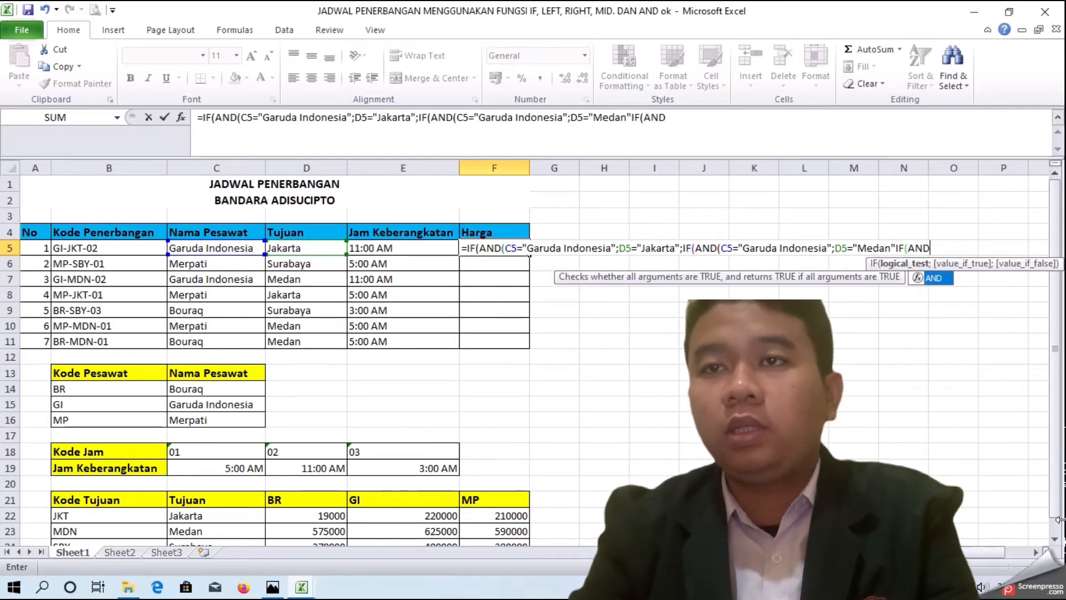
text(()
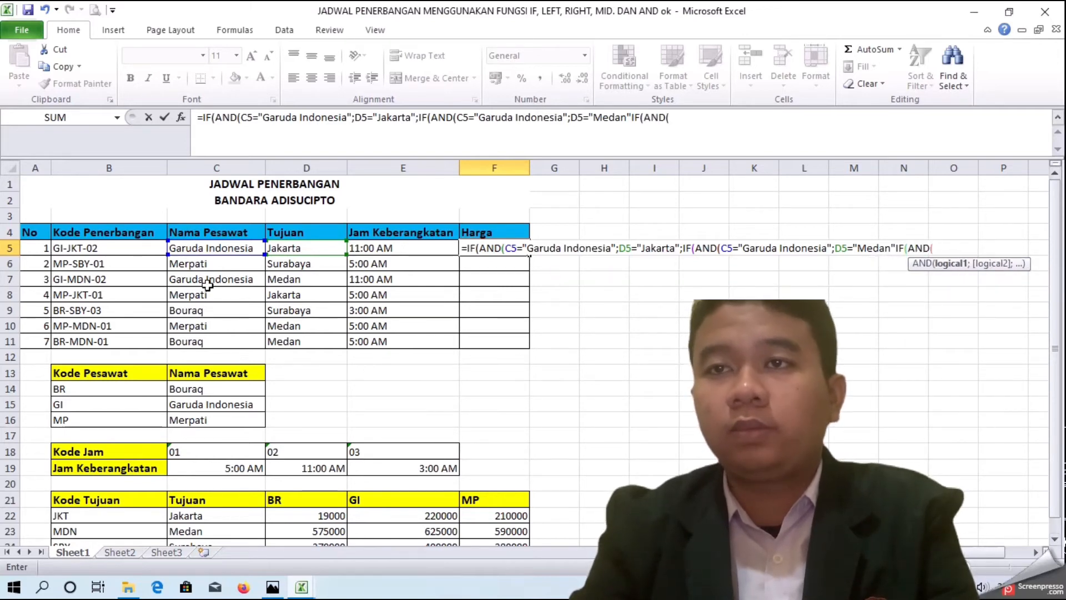
click(219, 247)
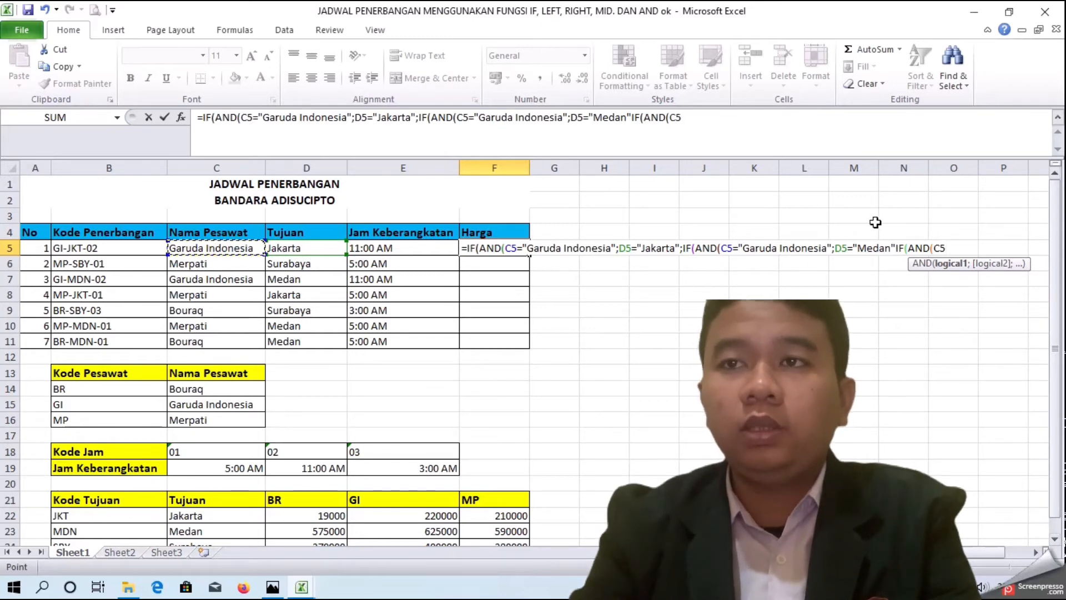
click(897, 248)
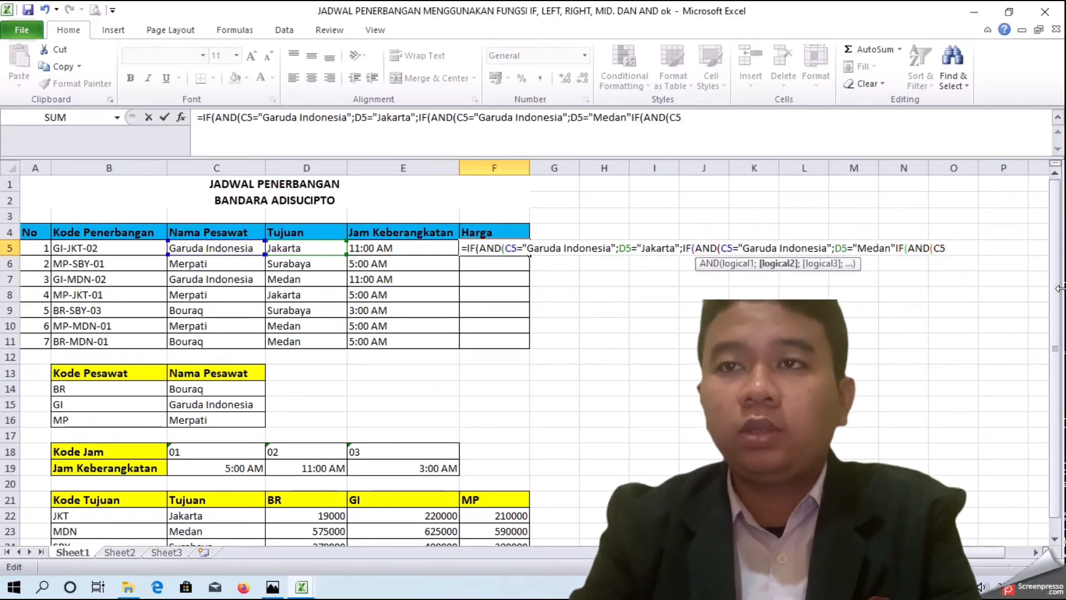
text(;)
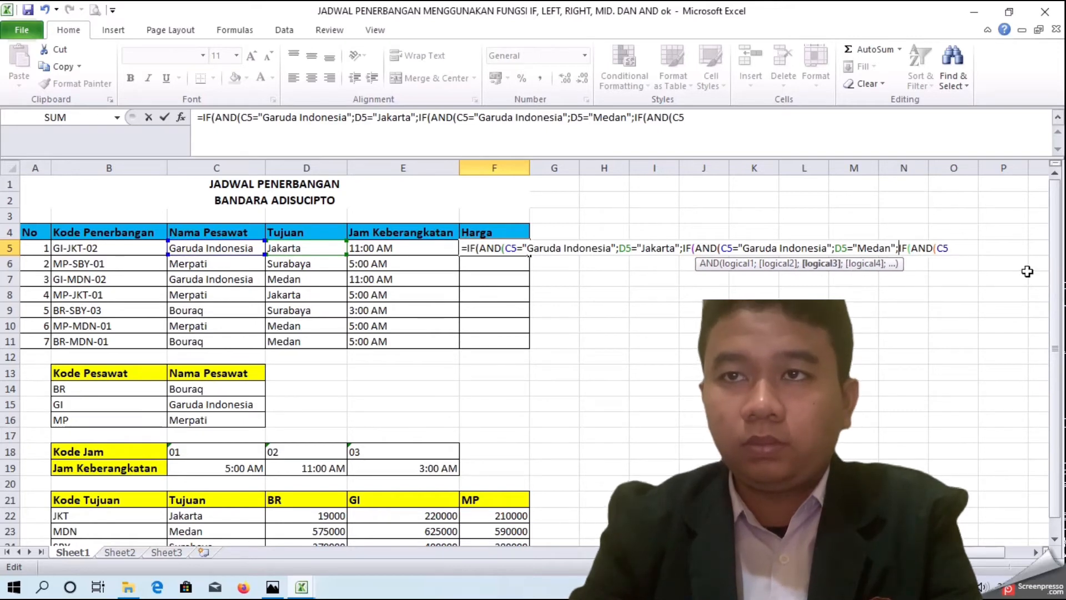
click(962, 248)
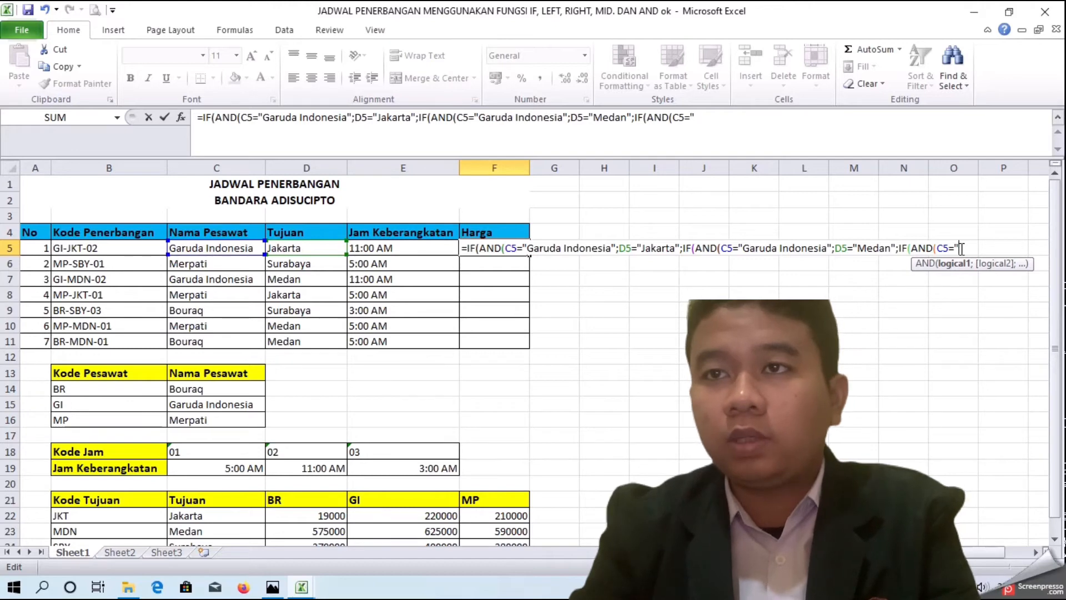
key(BackSpace)
text(Garuda Indonesia")
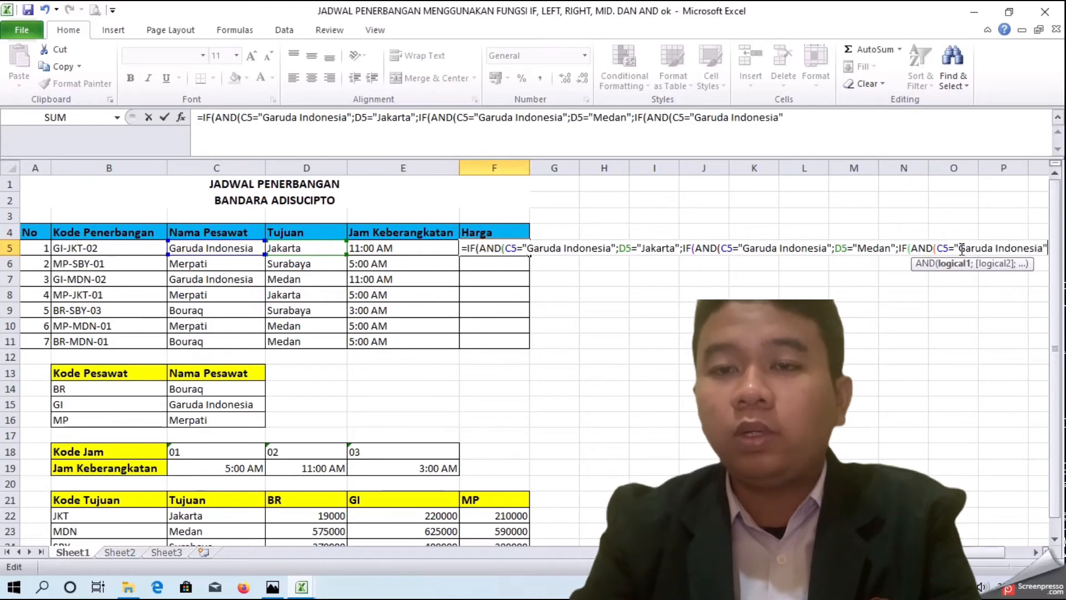
text(;)
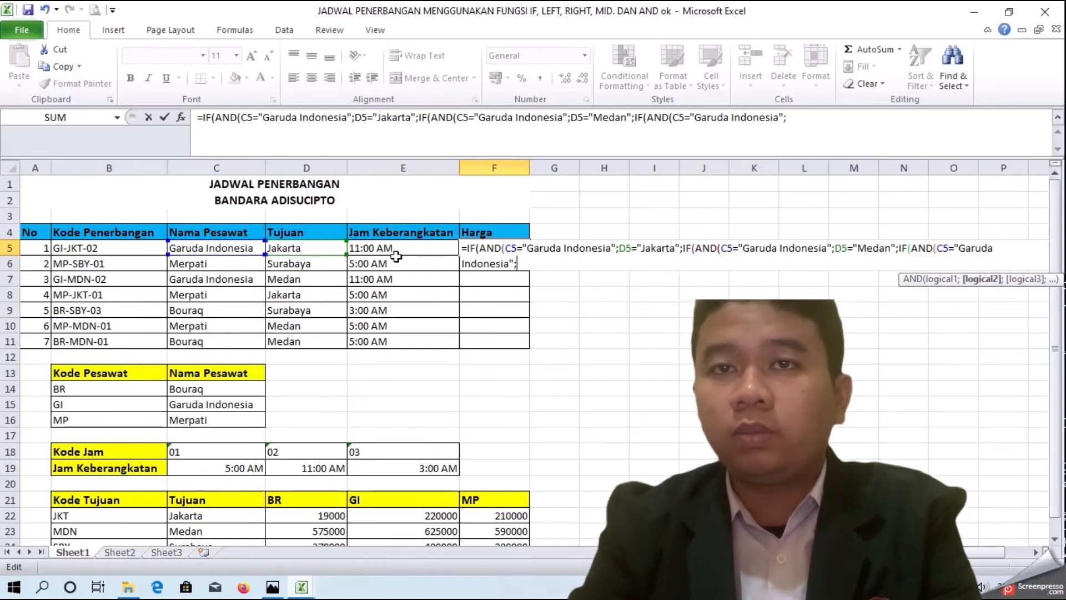
Step: Add the condition D5="Surabaya" to the third AND function
click(300, 248)
text(="S)
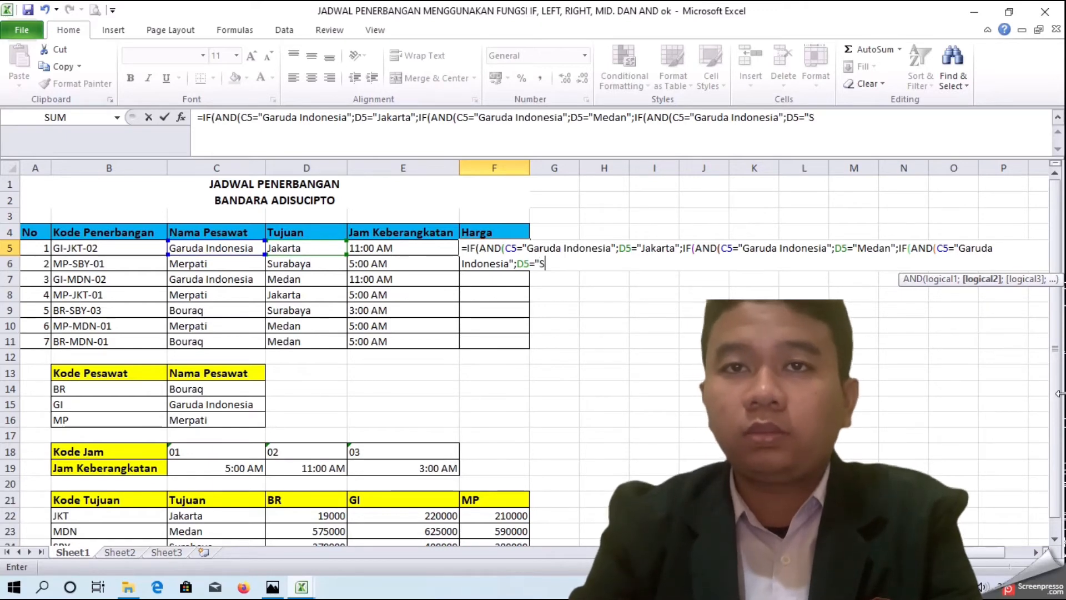
text(";if)
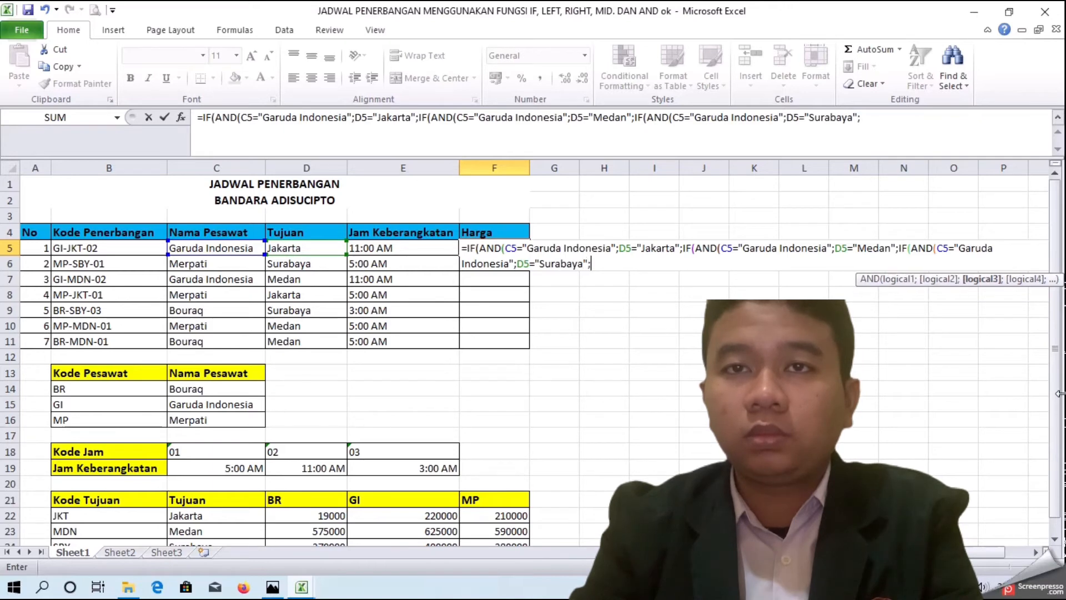
Step: Nest a fourth IF(AND( function whose first condition is C5="Merpati"
key(BackSpace)
key(BackSpace)
text(IF()
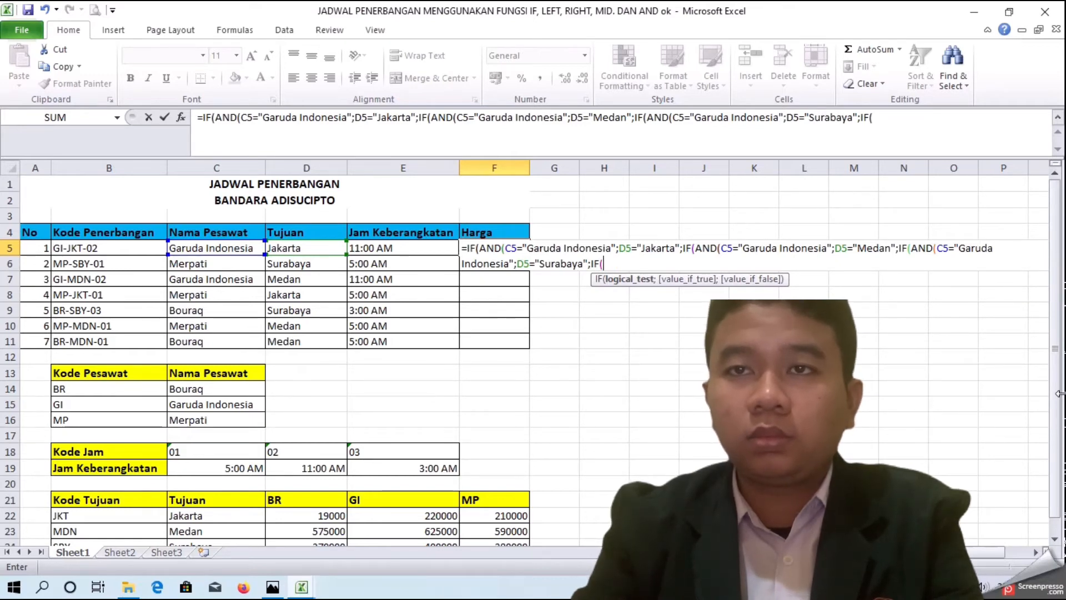
text(AND()
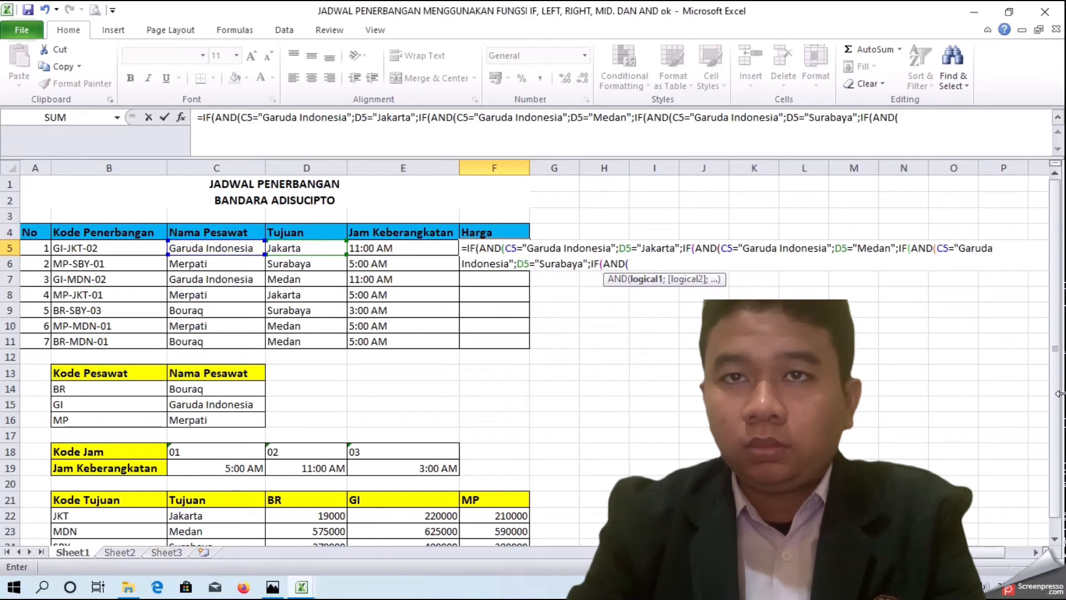
click(250, 245)
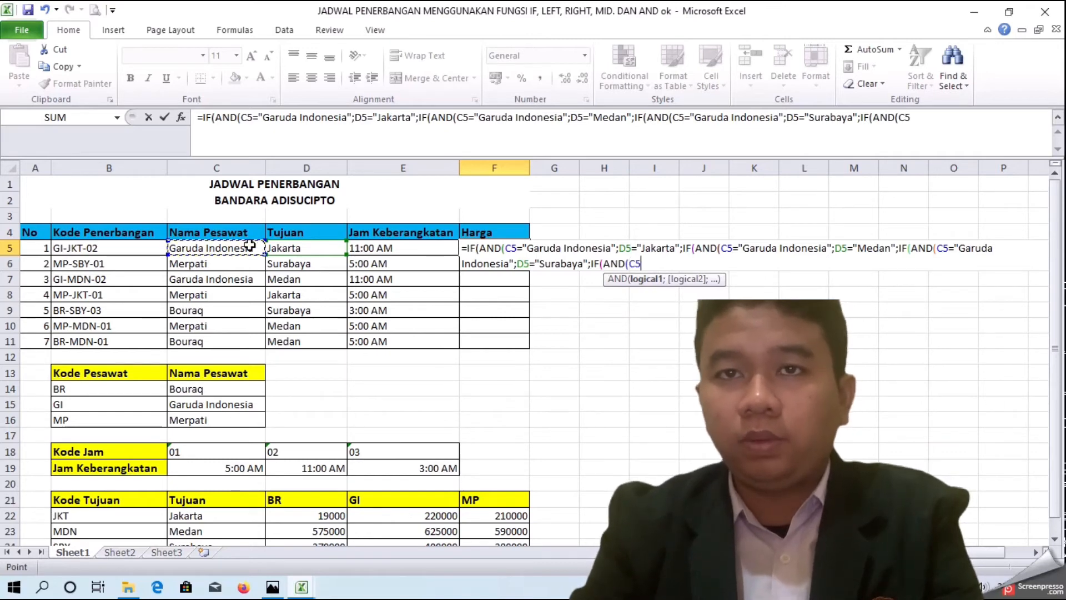
text(;)
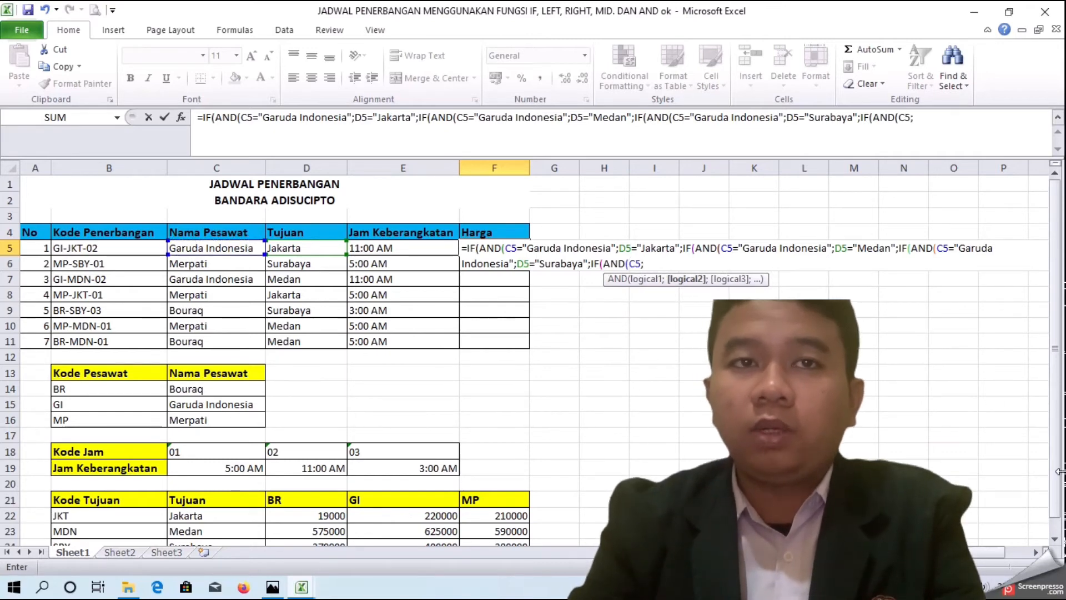
key(BackSpace)
text(="Me)
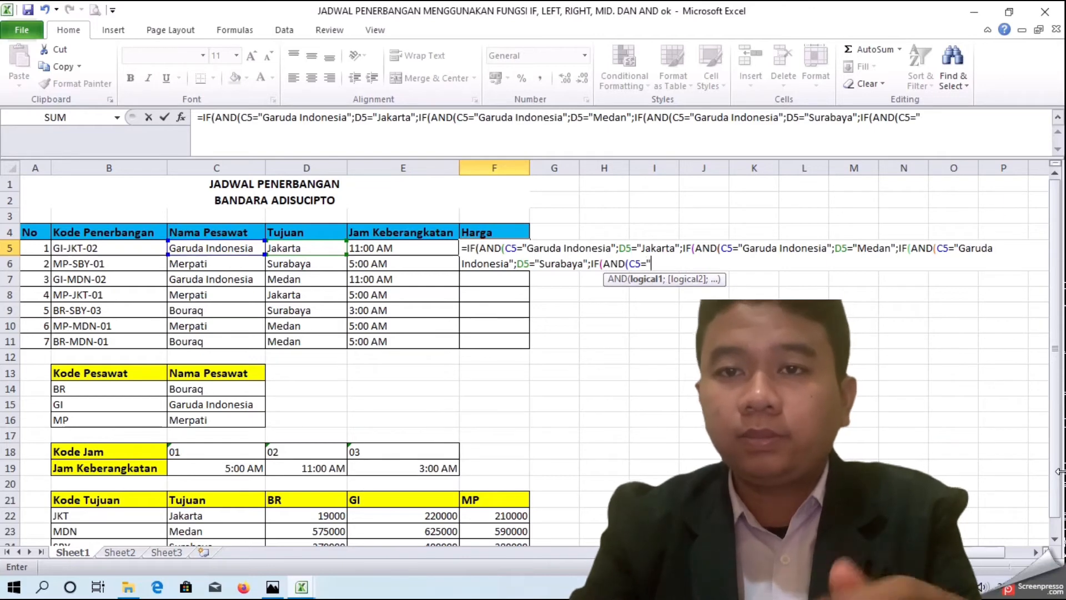
text(rpati";)
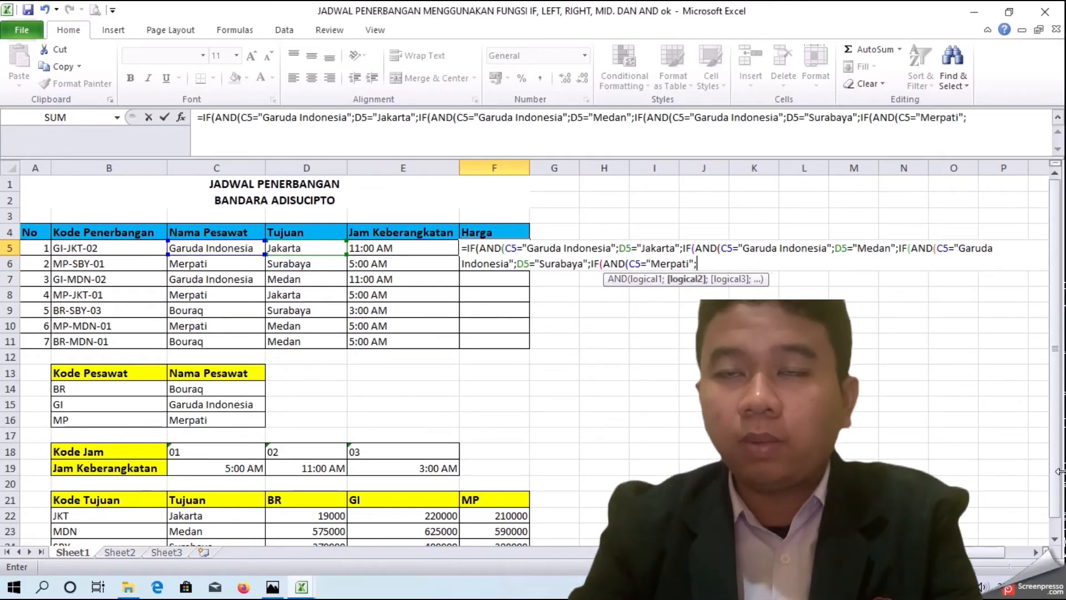
Step: Add the condition D5="Jakarta" to the fourth AND and open a fifth nested IF(AND( function
click(324, 248)
text(="Jakarta";if)
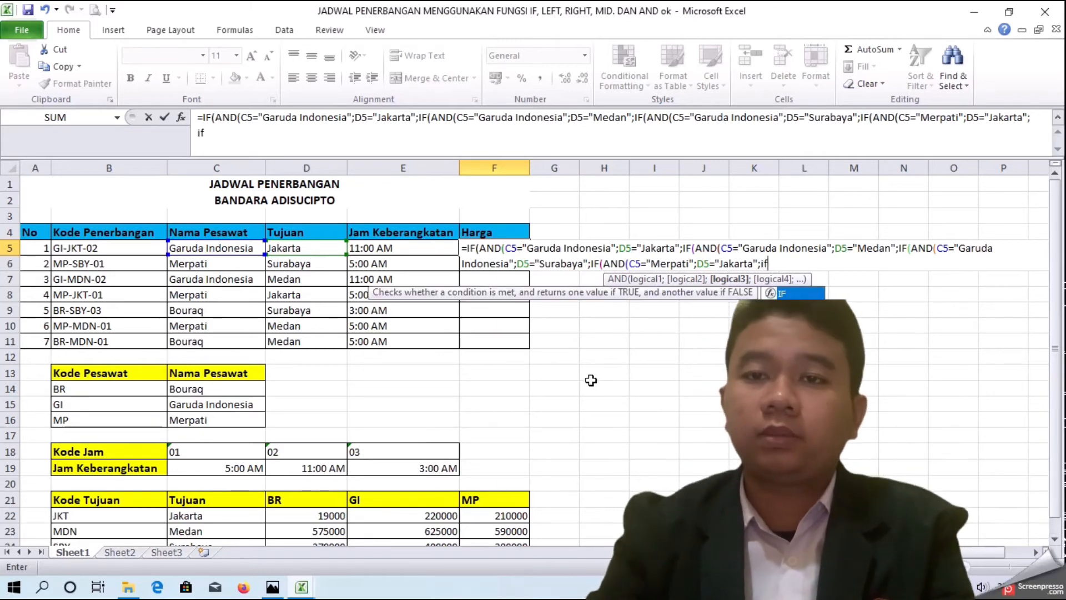
text(IF)
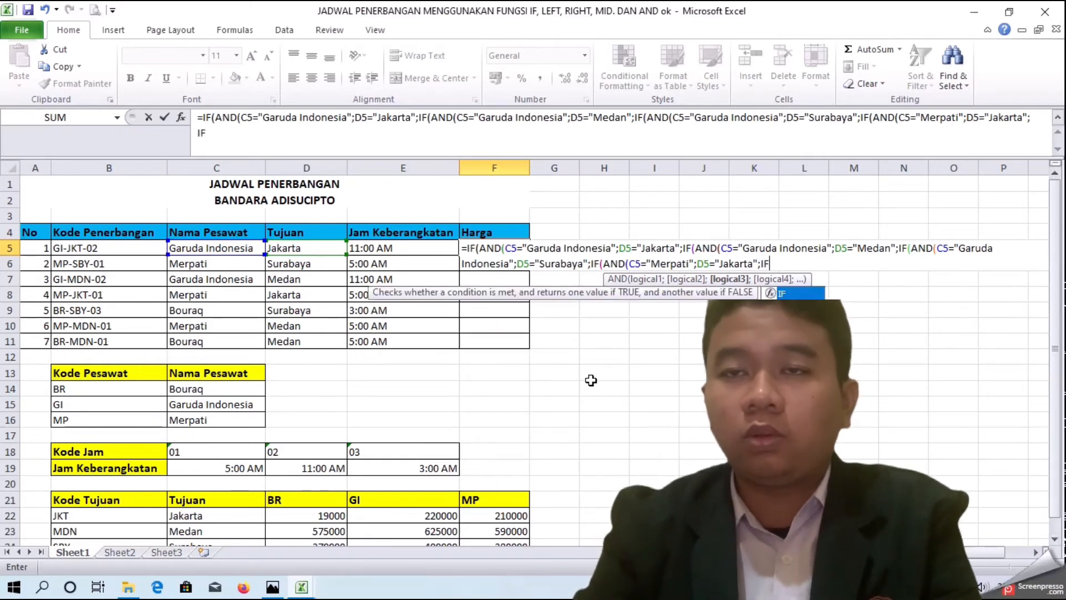
text((AND(AND()
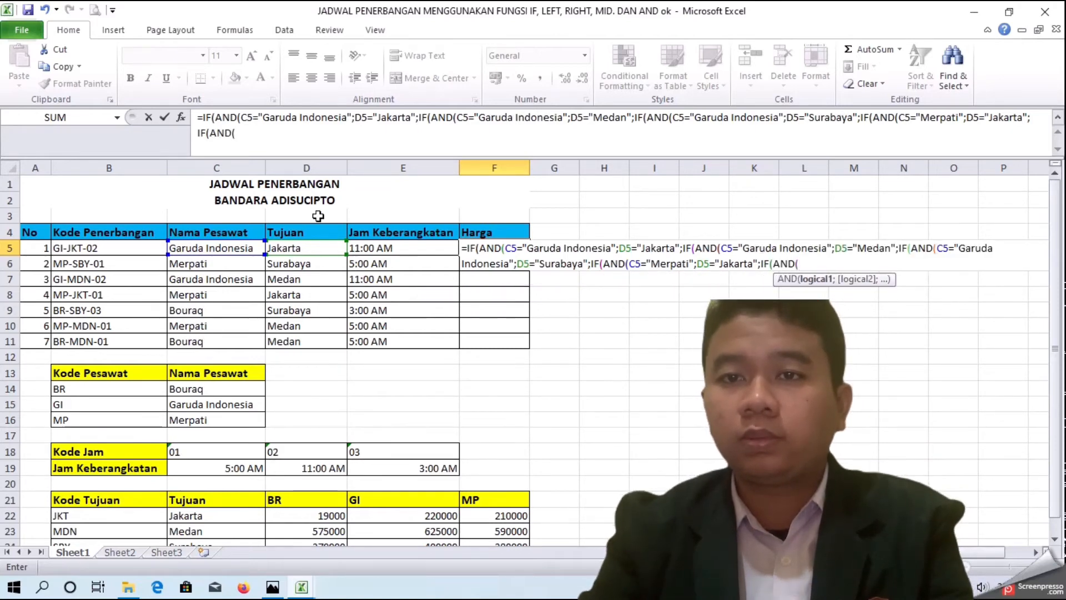
Step: Enter the conditions C5="Merpati" and D5="Medan" in the fifth AND function
click(245, 248)
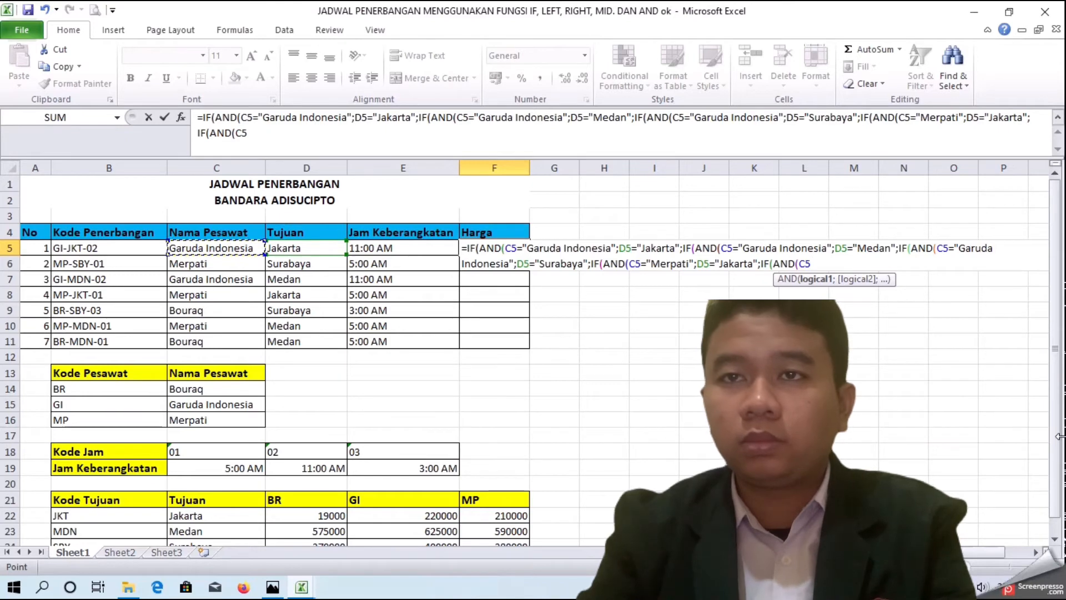
text(;)
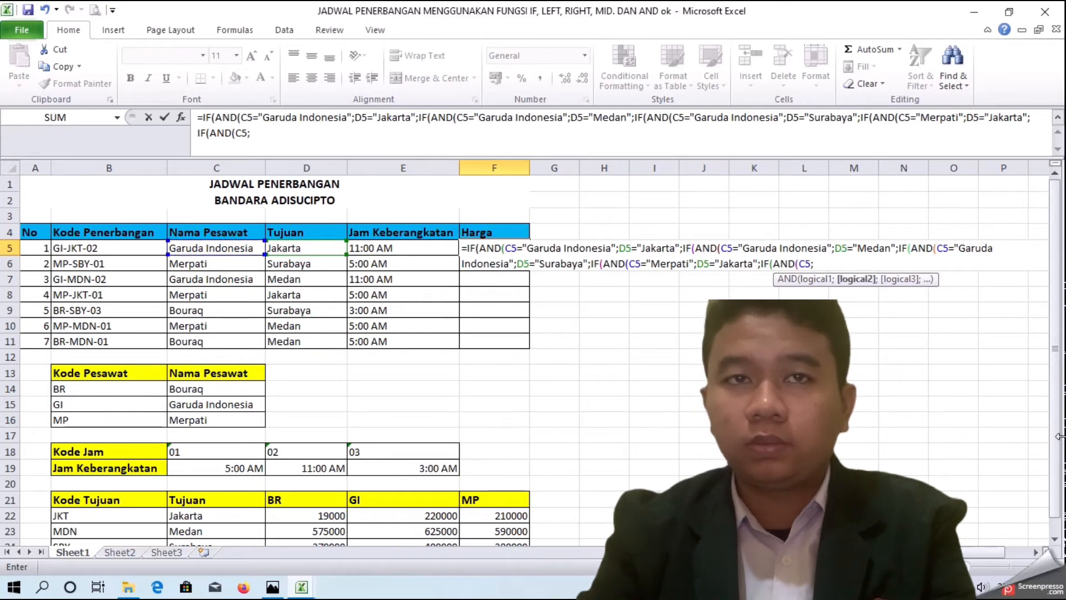
key(BackSpace)
text(="Merpati";)
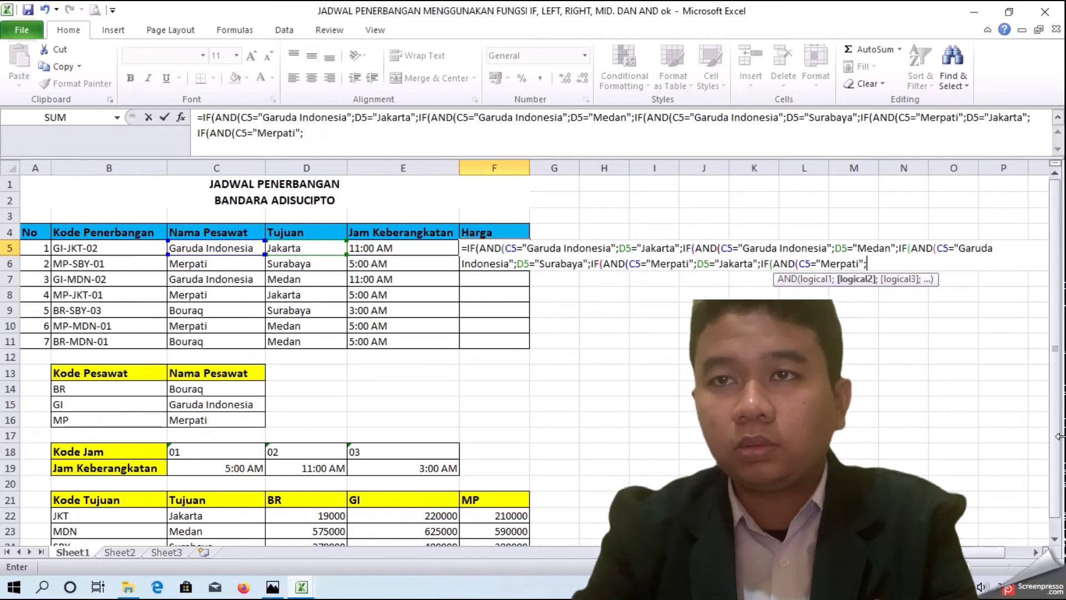
click(300, 248)
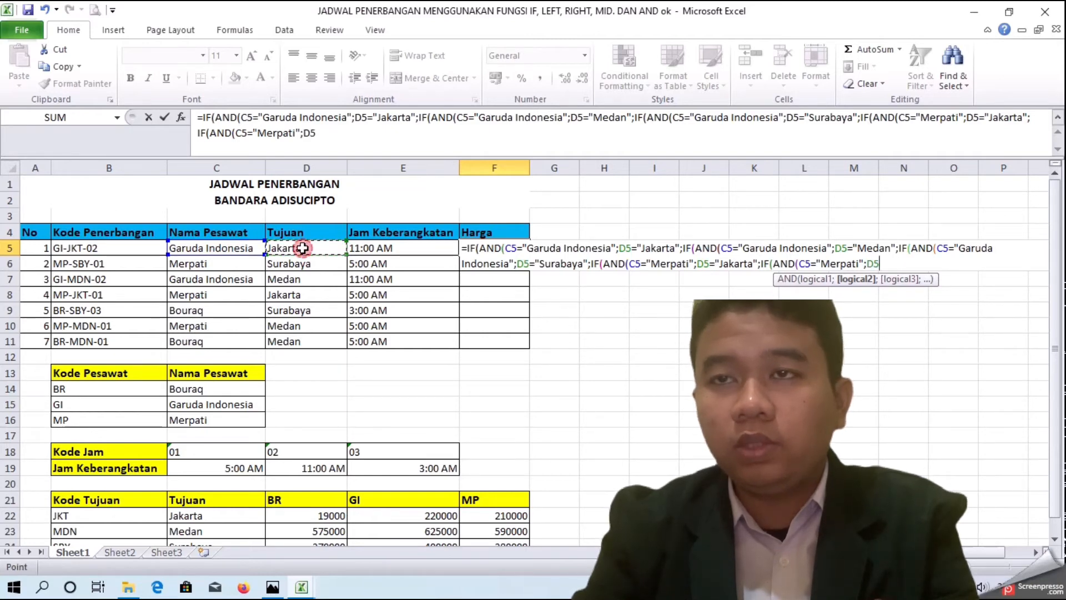
text(')
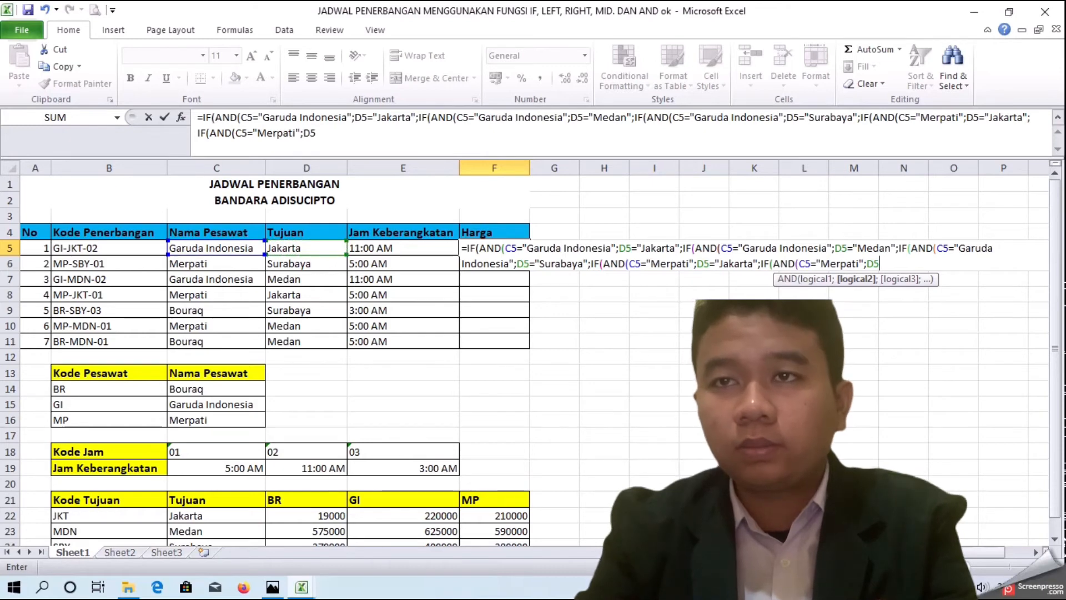
text(=)
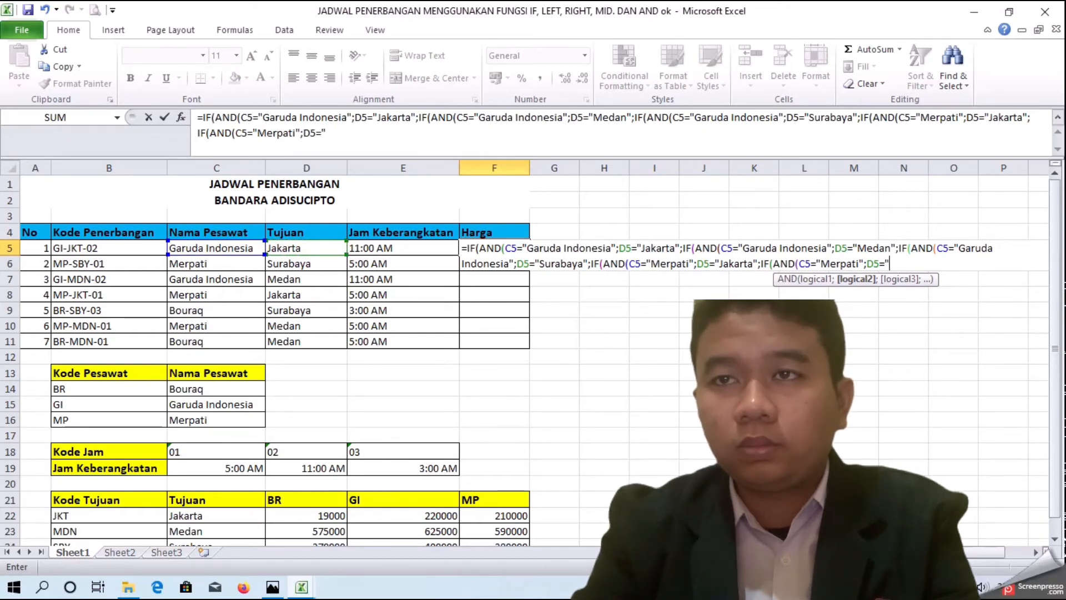
text(Medan")
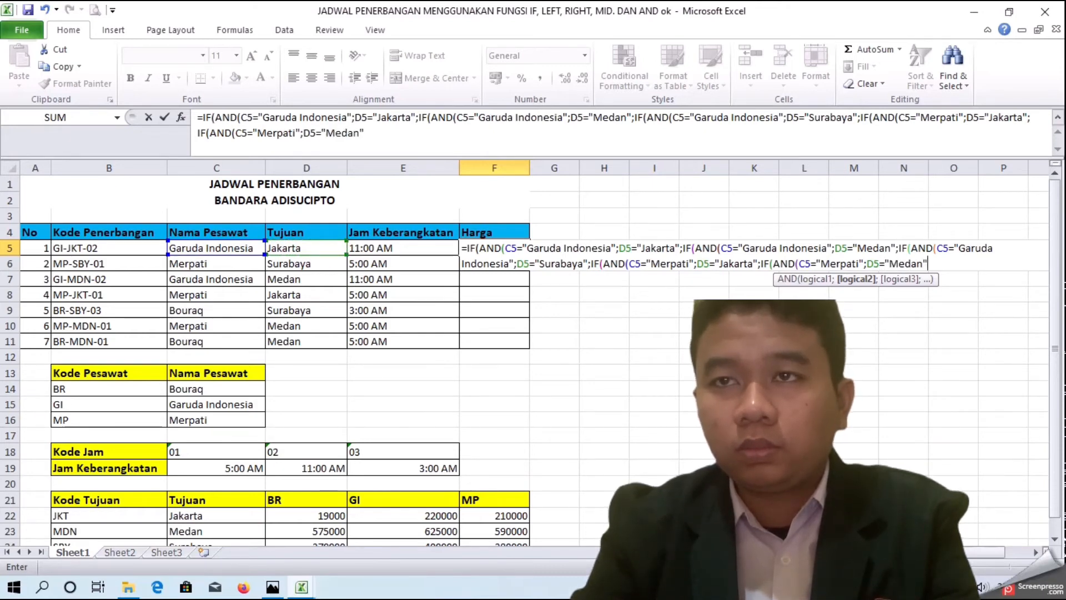
text(;I)
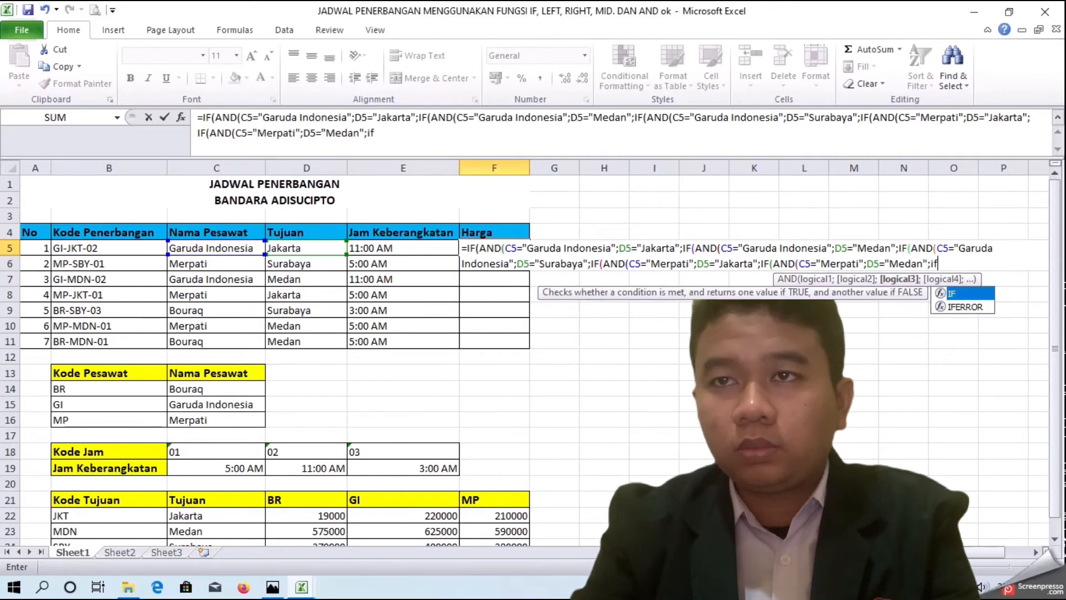
text(F(AND)
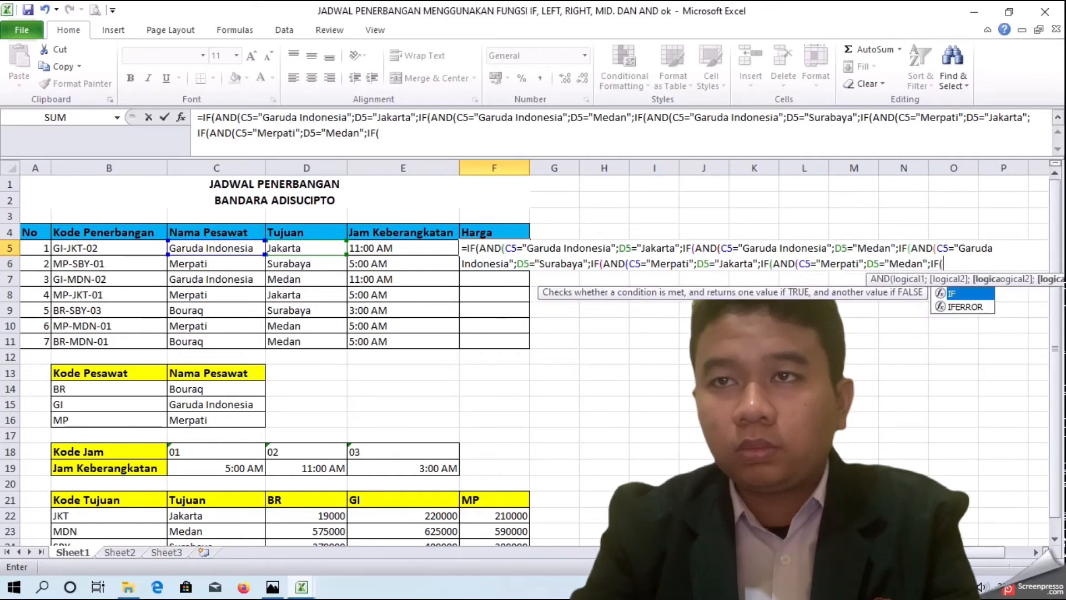
text(()
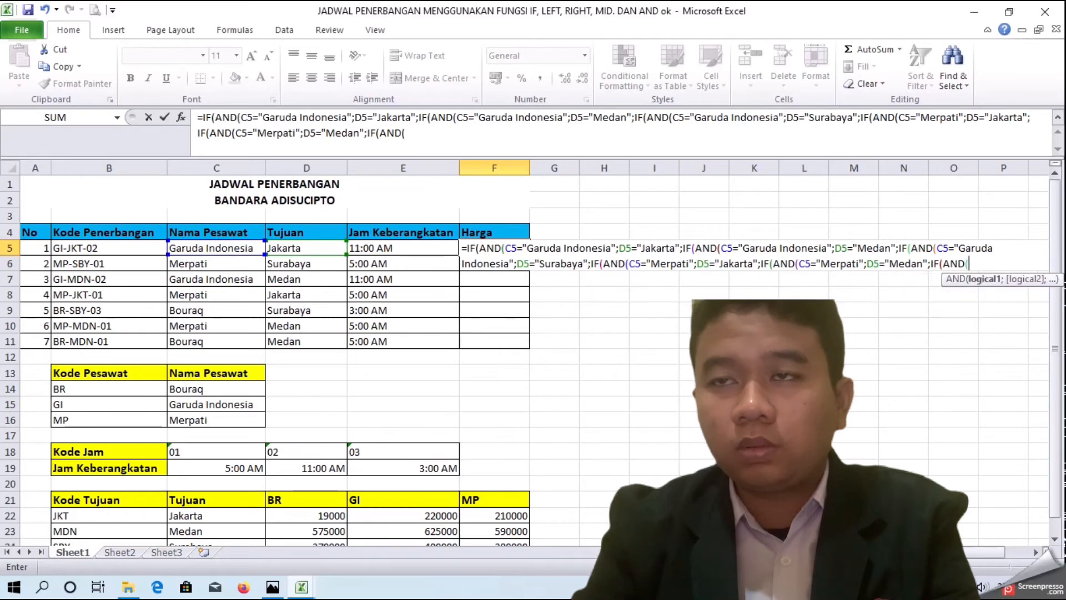
Step: Open a sixth nested IF(AND( function in the price formula with the condition C5="Merpati"
click(224, 248)
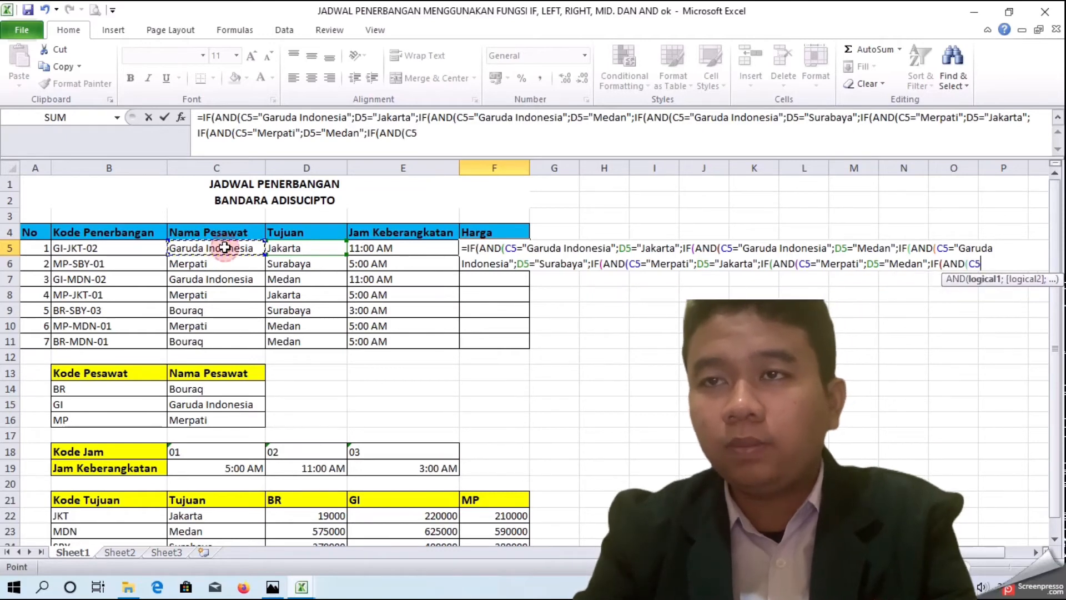
text(=")
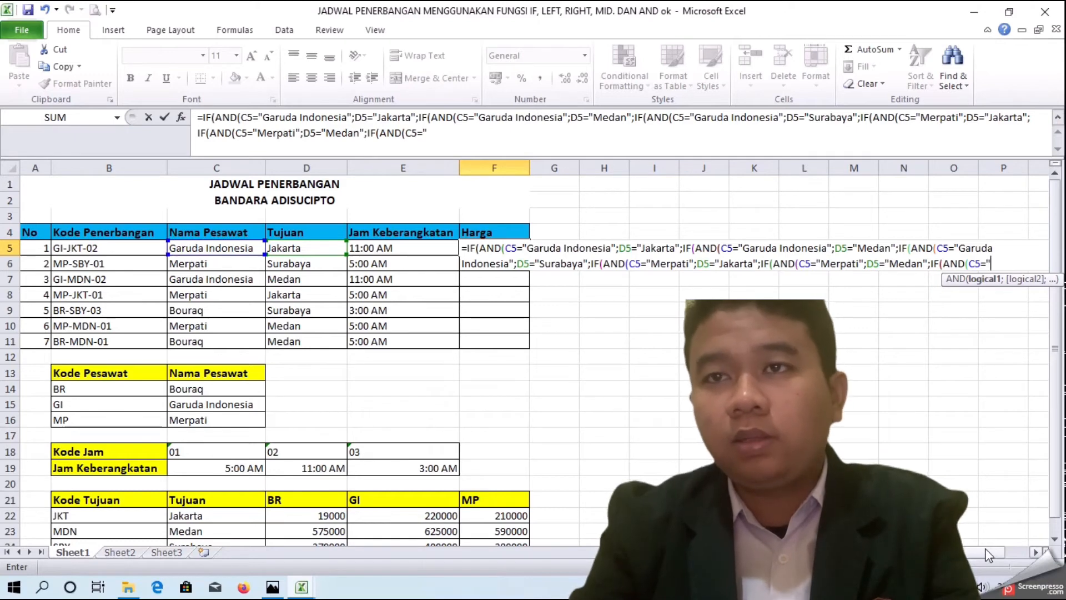
text(Merp)
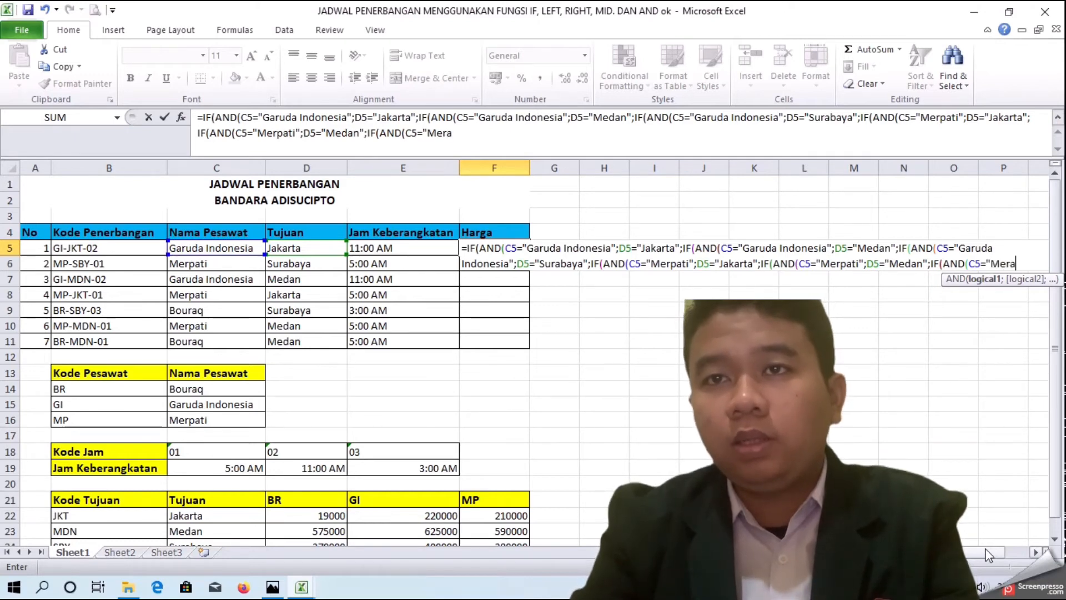
text(ati)
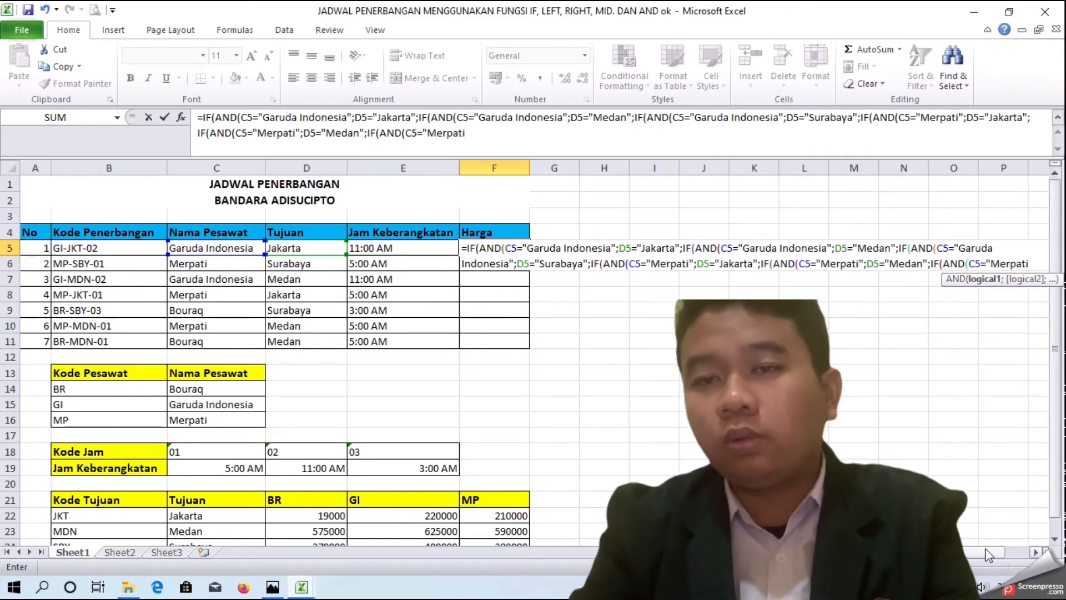
text(";)
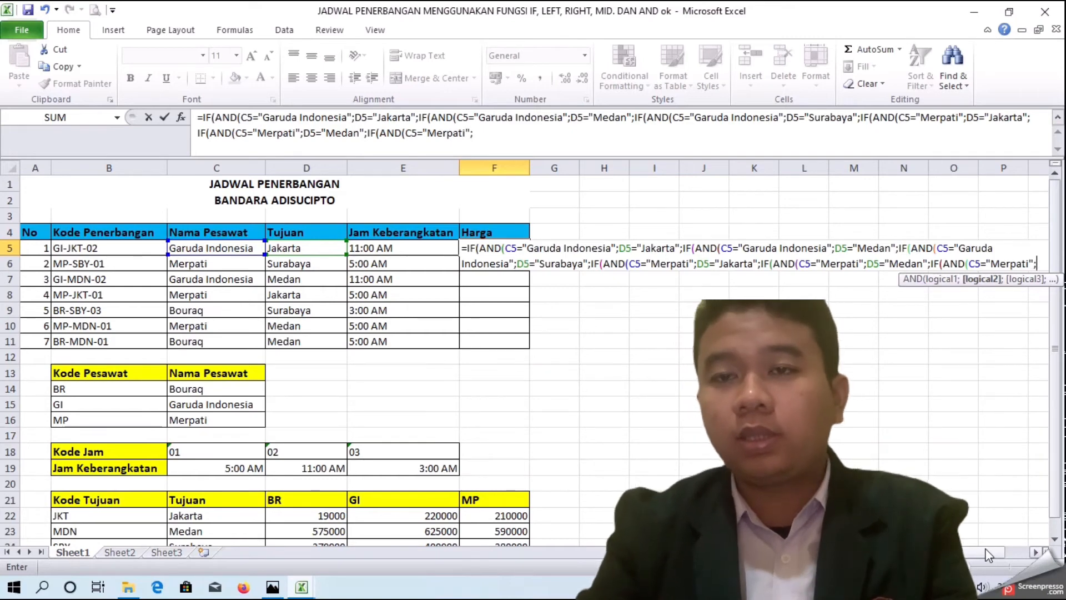
Step: Add the condition D5="Surabaya" to the sixth AND and open a seventh nested IF(AND( function
click(333, 249)
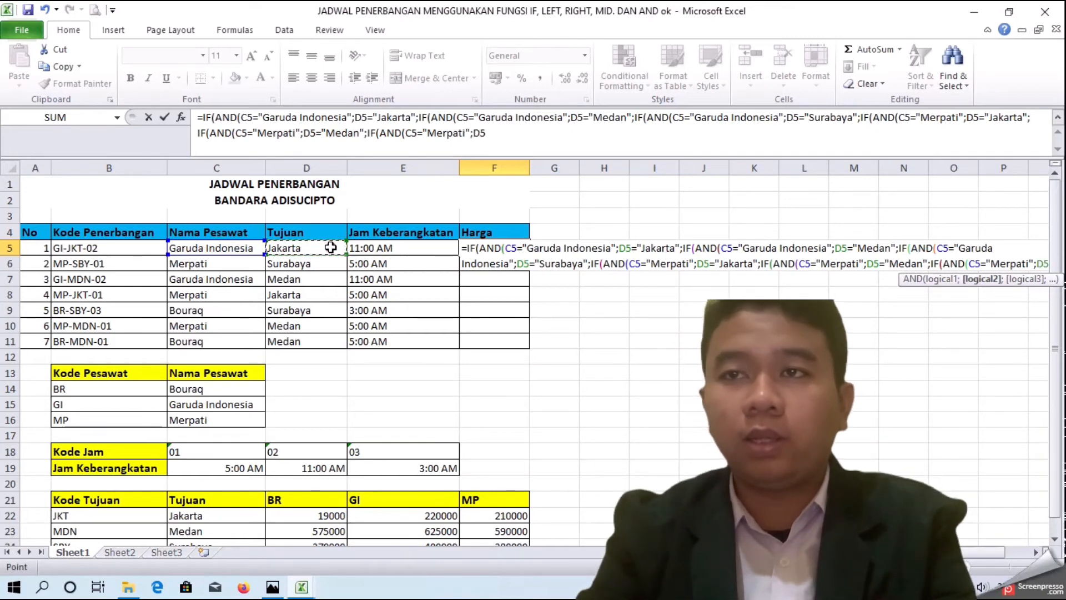
text(=)
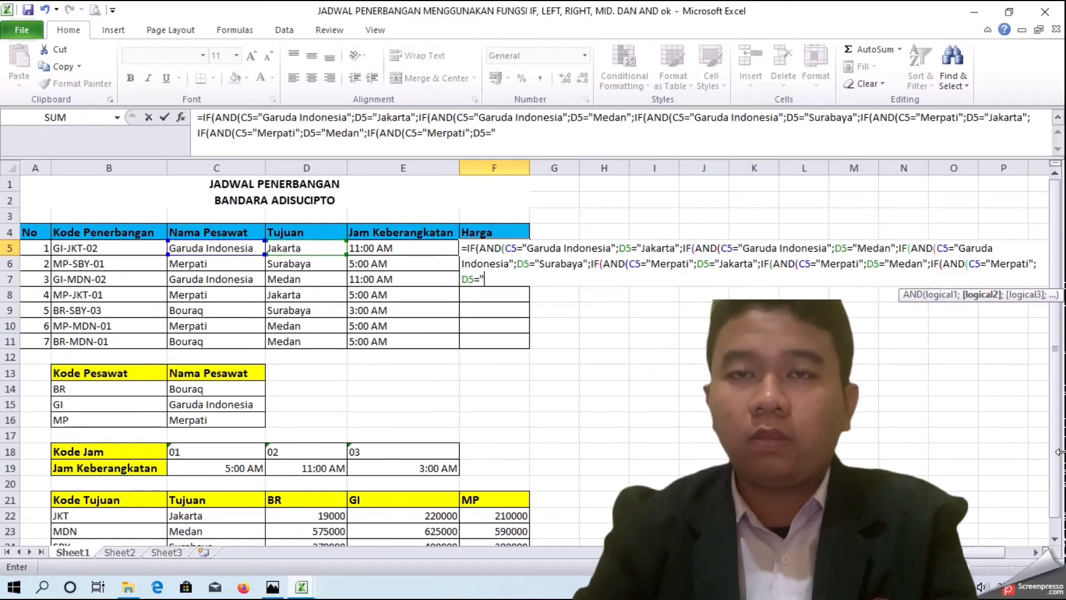
text("Suraba)
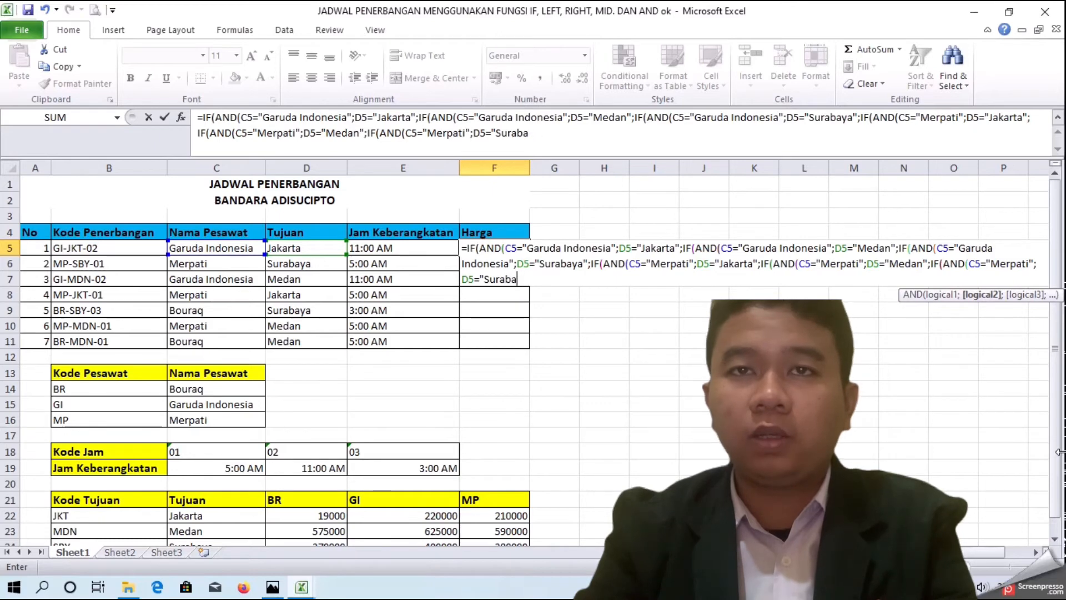
text(ya";if)
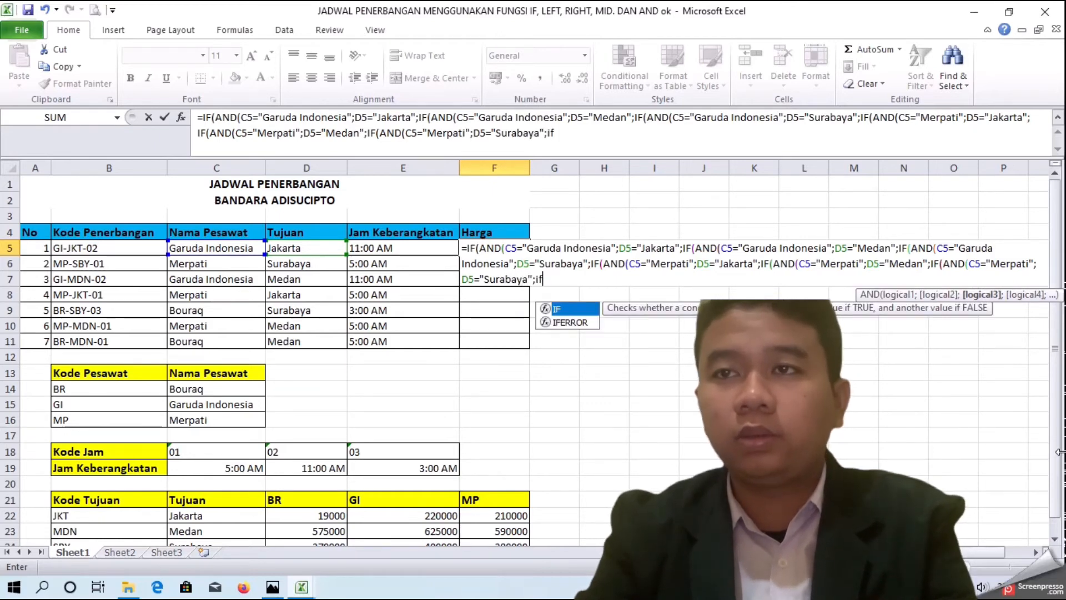
key(BackSpace)
key(BackSpace)
text(IF)
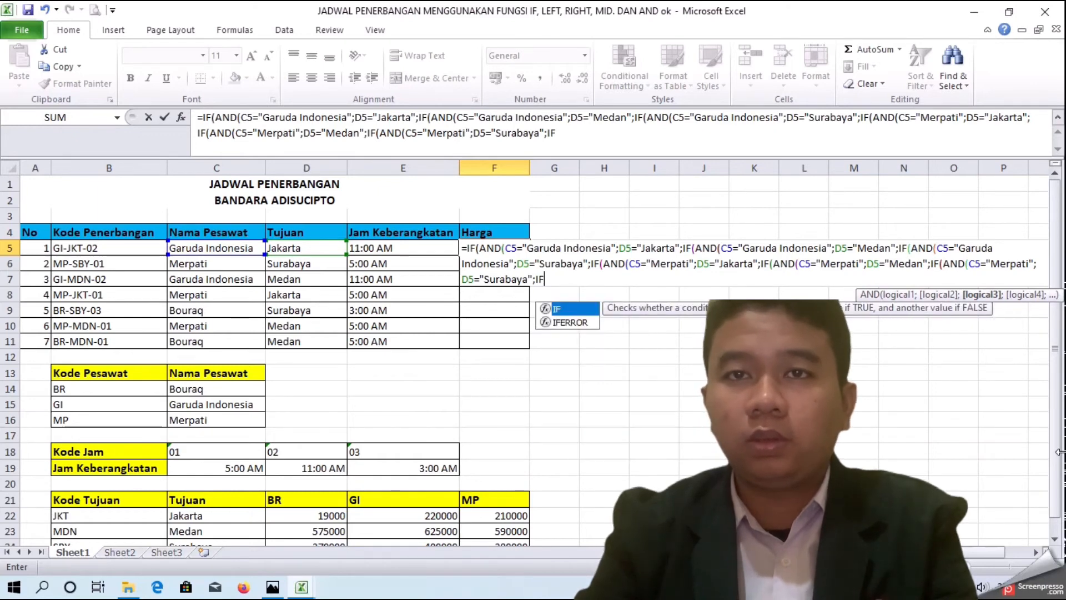
text((a)
key(BackSpace)
text(AND)
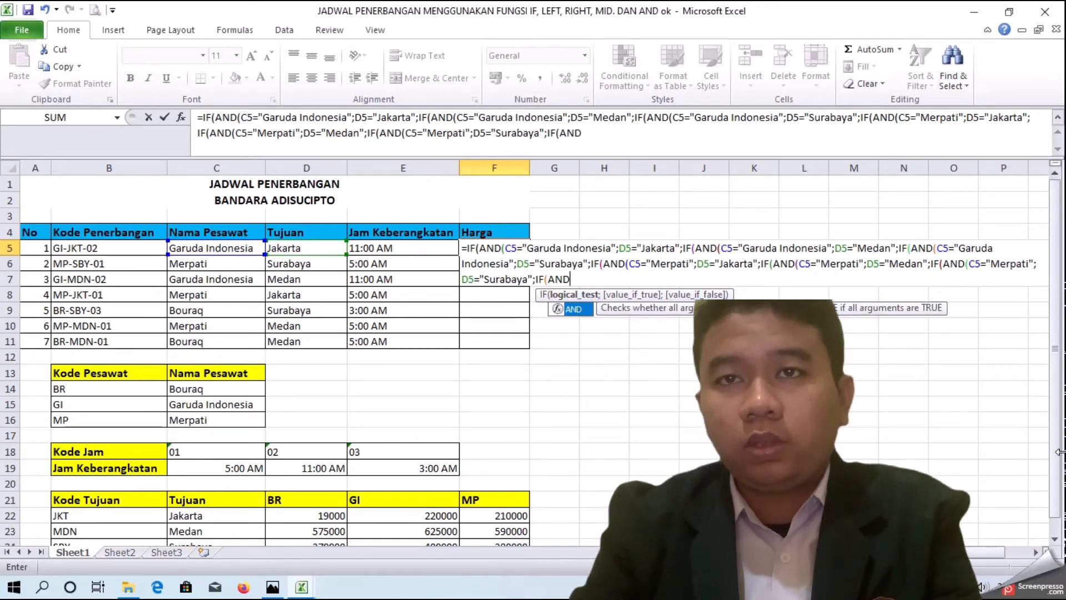
text(()
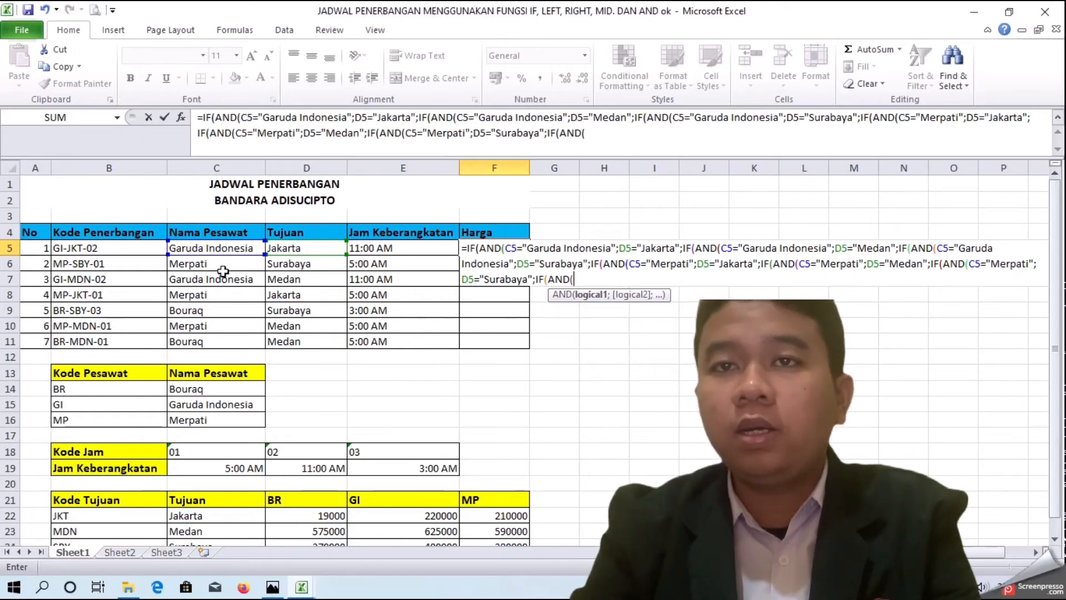
Step: Enter the condition C5="Bouraq" in the seventh AND function and start its D5 condition
click(214, 247)
text(="Bouraq)
key(BackSpace)
text(aq";)
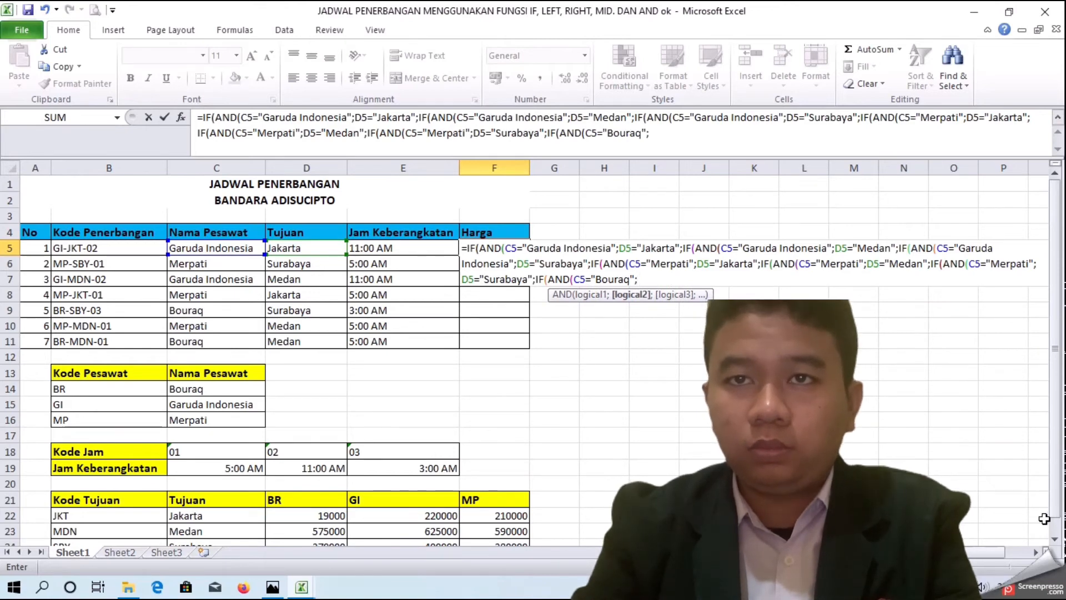
click(291, 247)
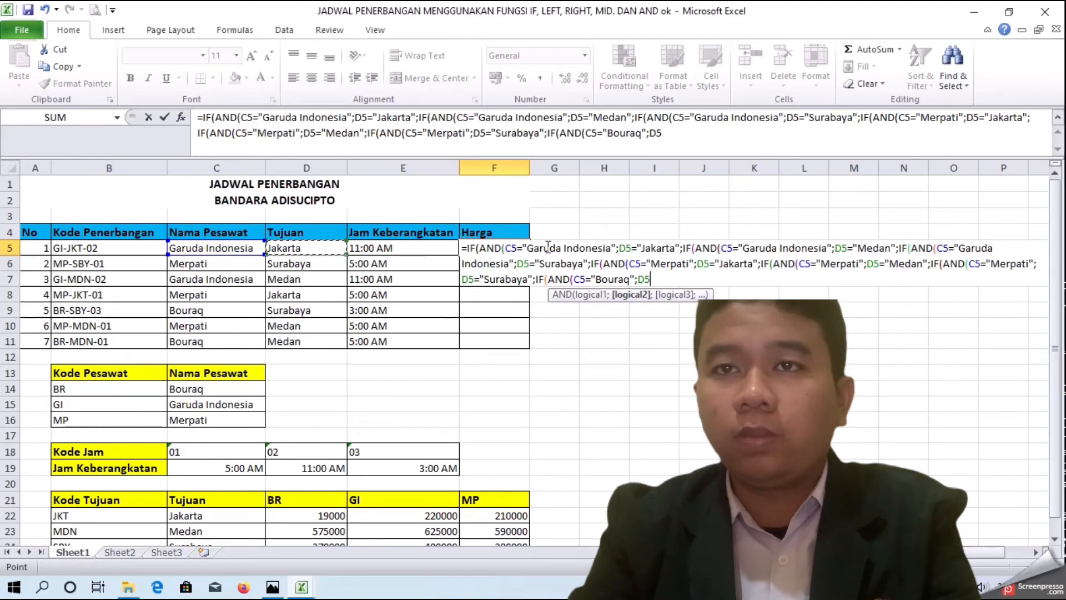
Step: Close the first AND function after D5="Jakarta" and give its IF the price 220000
click(678, 249)
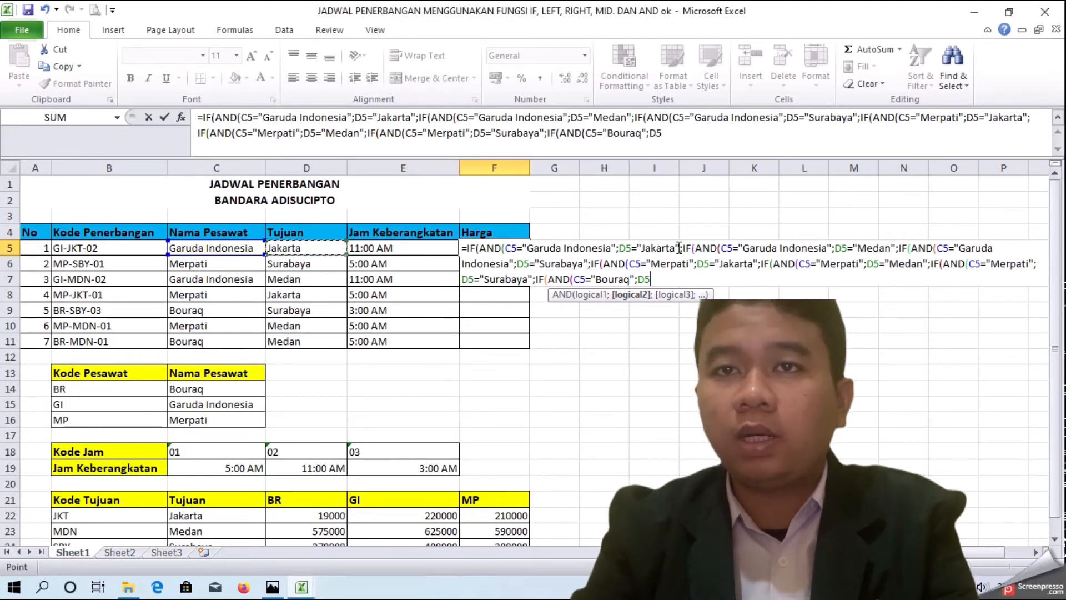
text())
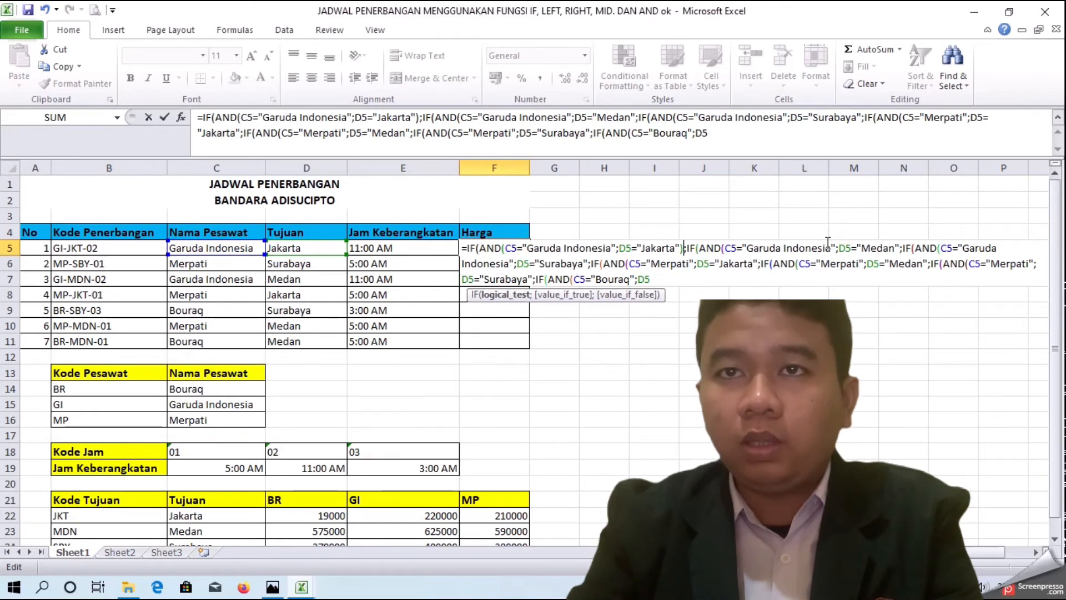
text(;)
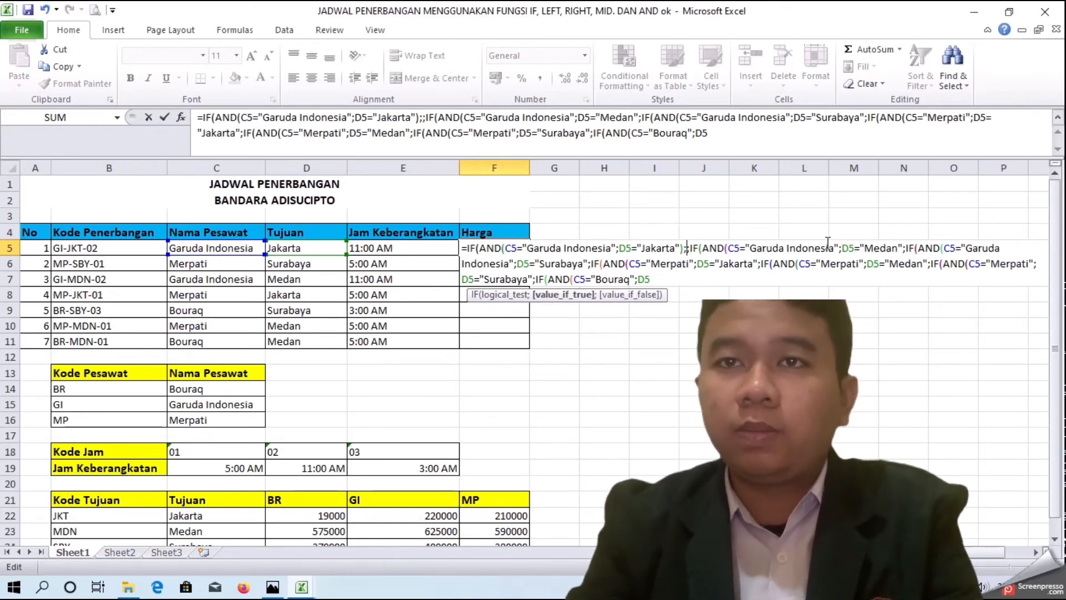
text(220)
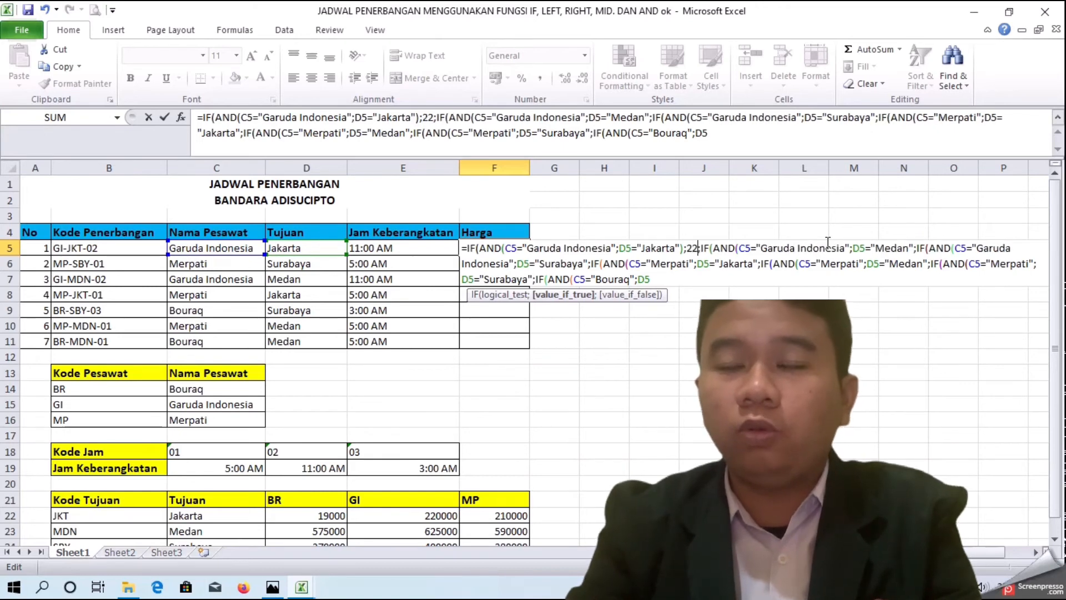
text(00)
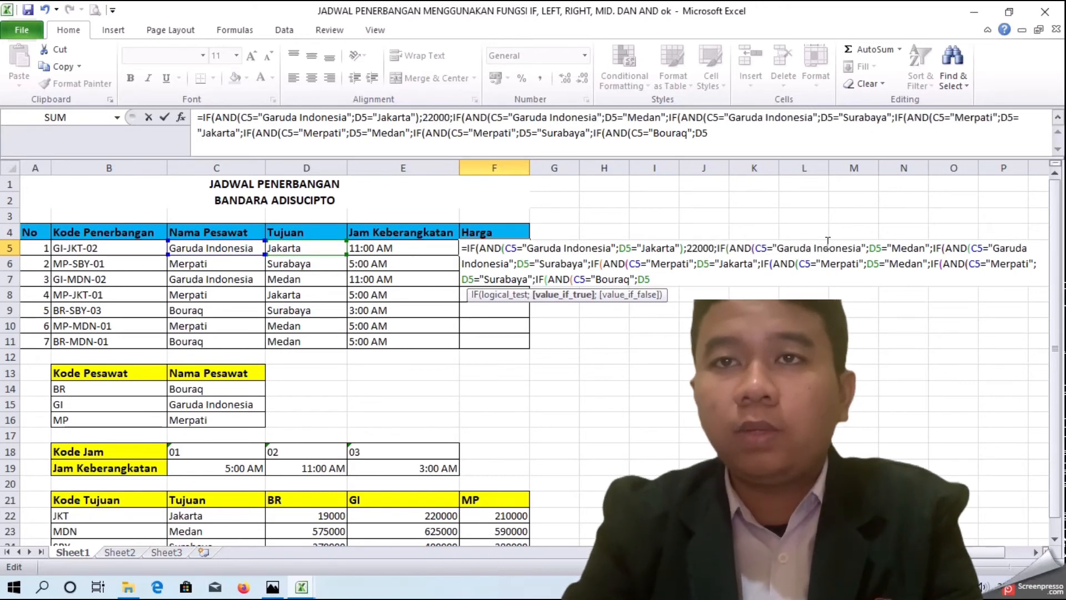
text(0)
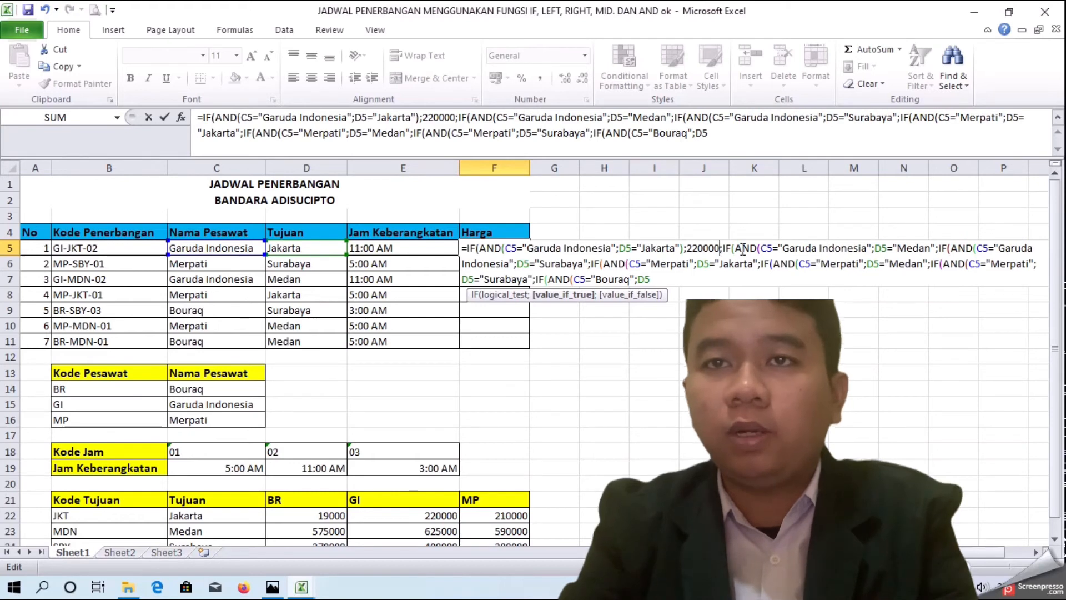
Step: Close the second AND function after D5="Medan" and give its IF the price 625000
click(936, 248)
text())
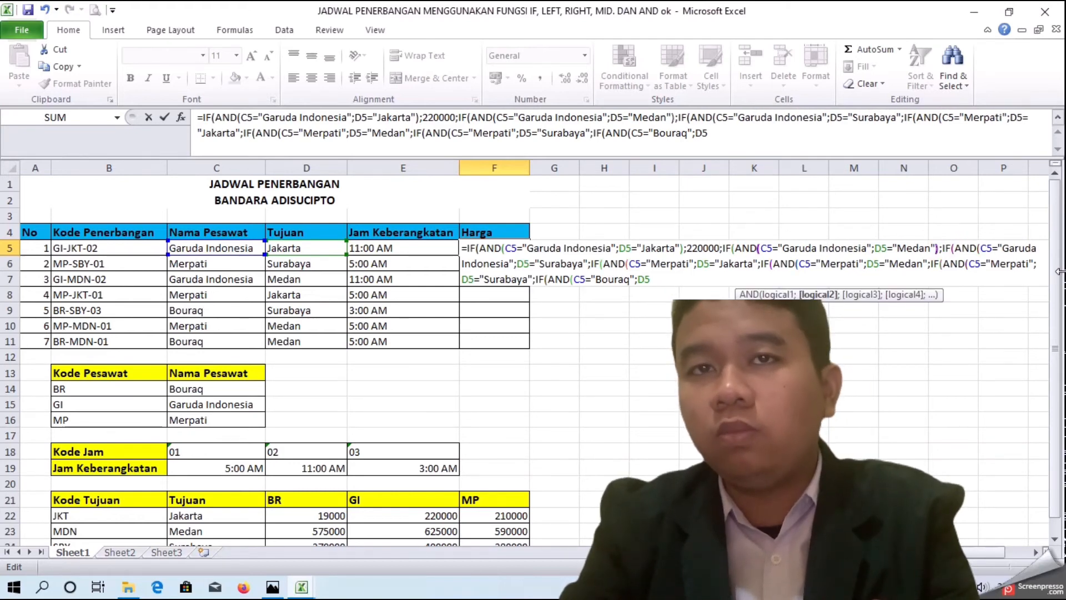
text(;)
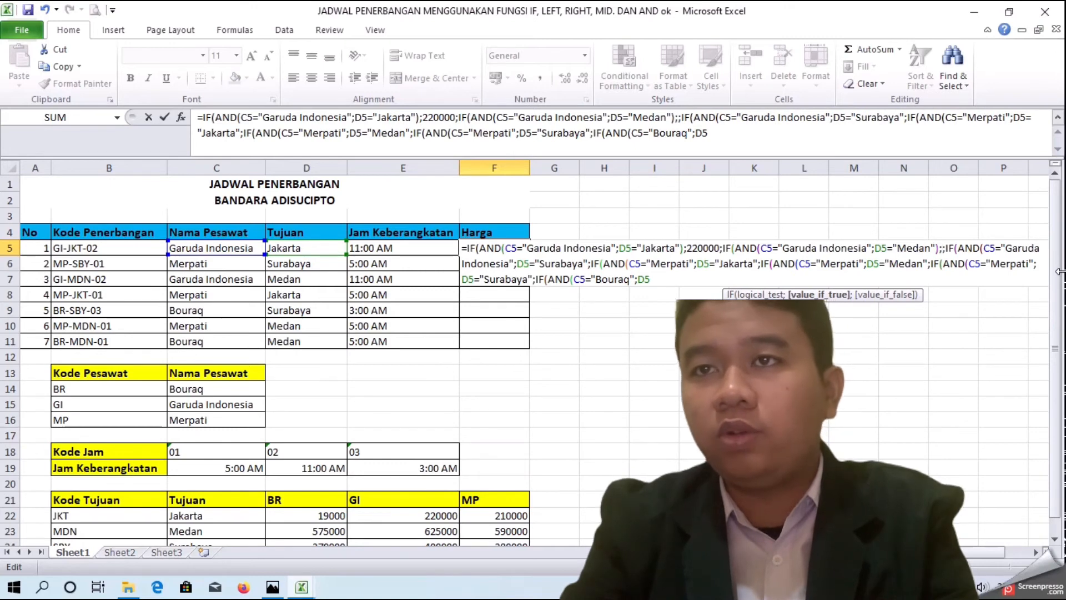
text(625)
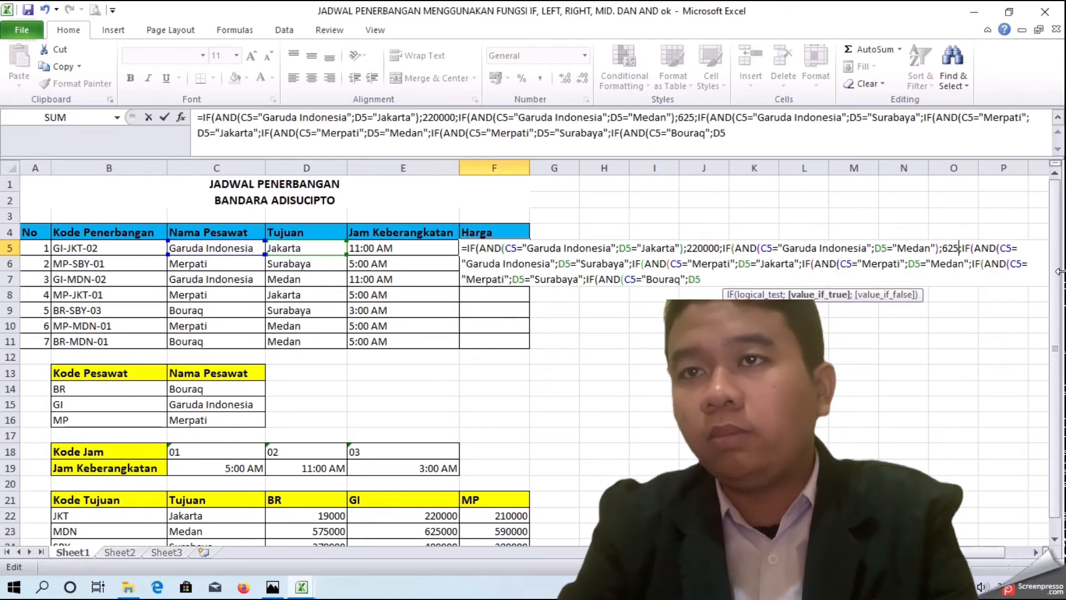
text(000)
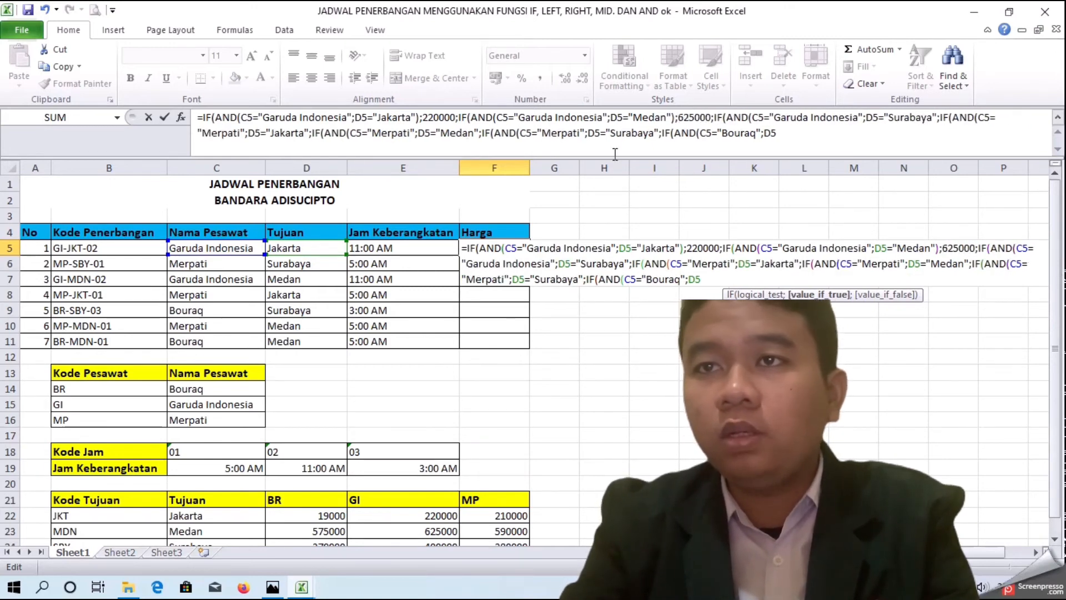
Step: Close the third AND function after D5="Surabaya" and give its IF the price 400000
click(632, 263)
text())
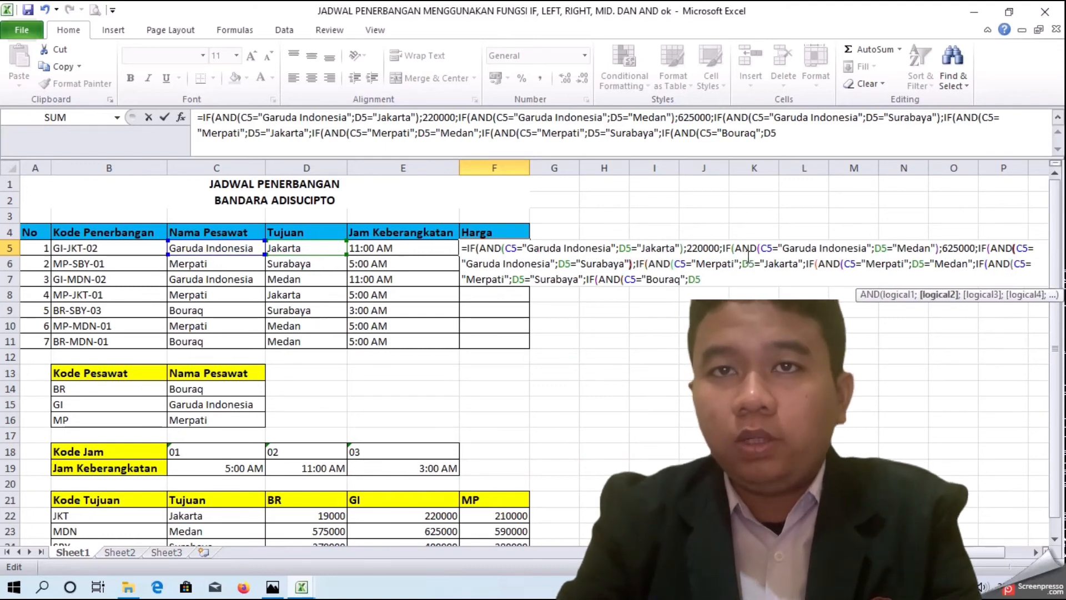
text(;)
scroll(627, 298, down, 2)
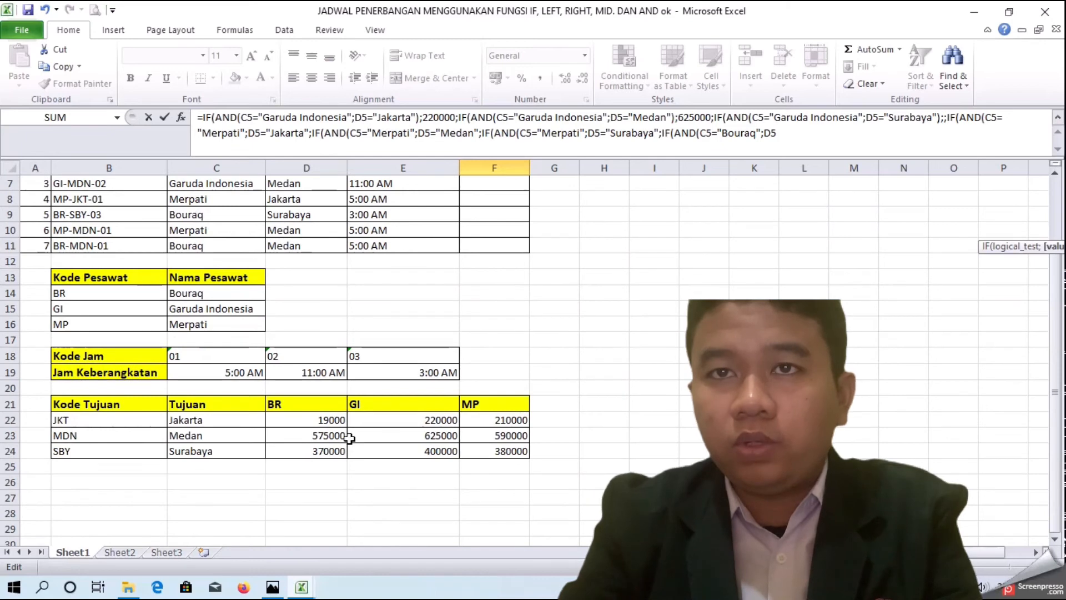
scroll(534, 443, up, 2)
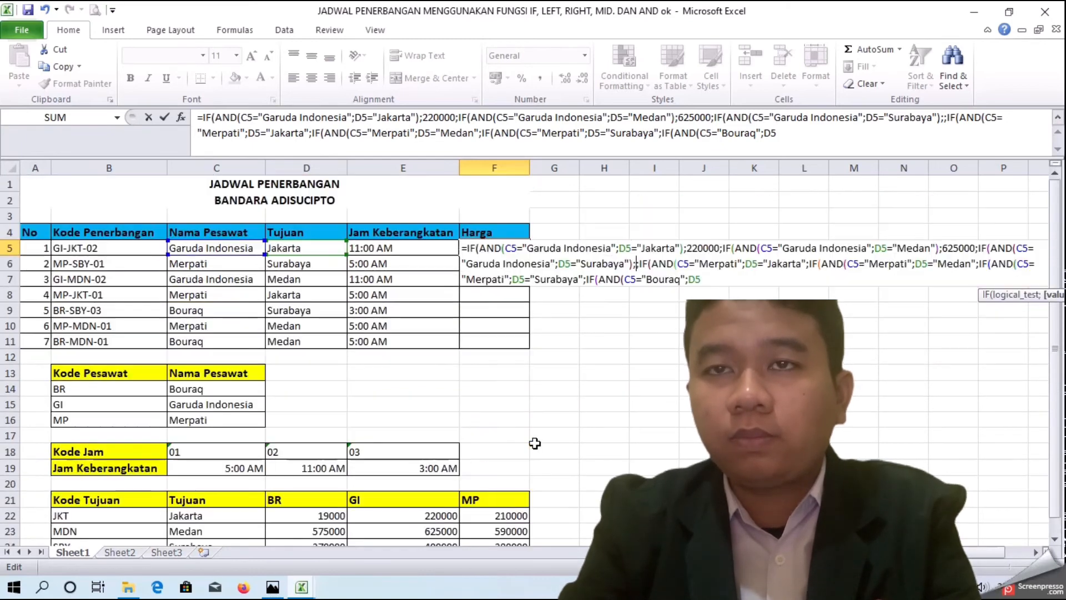
text(400000)
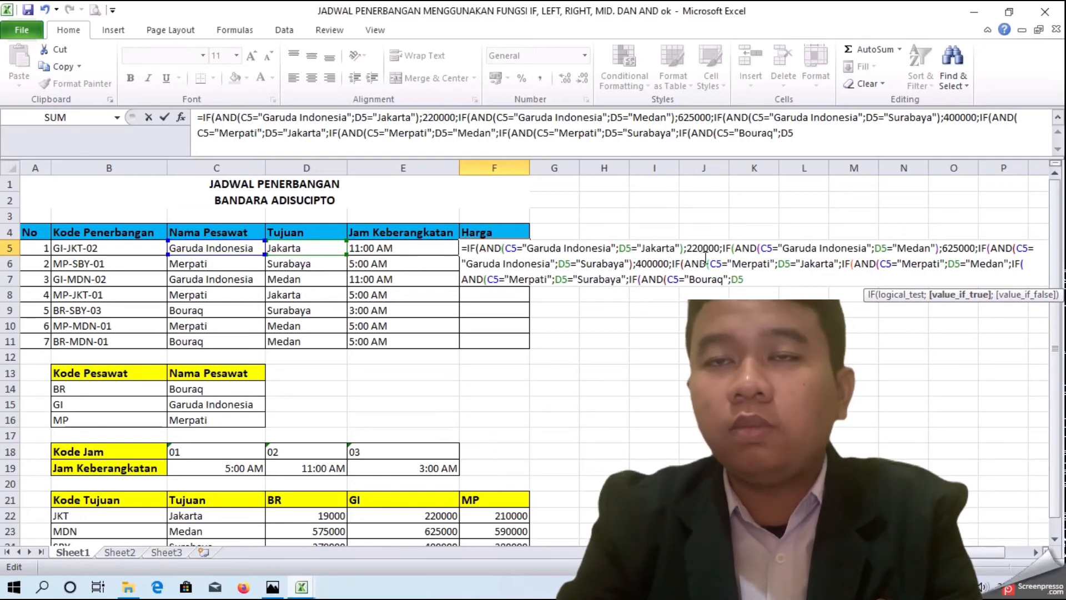
Step: Close the fourth AND function (Merpati, Jakarta) and give its IF the price 210000
click(837, 264)
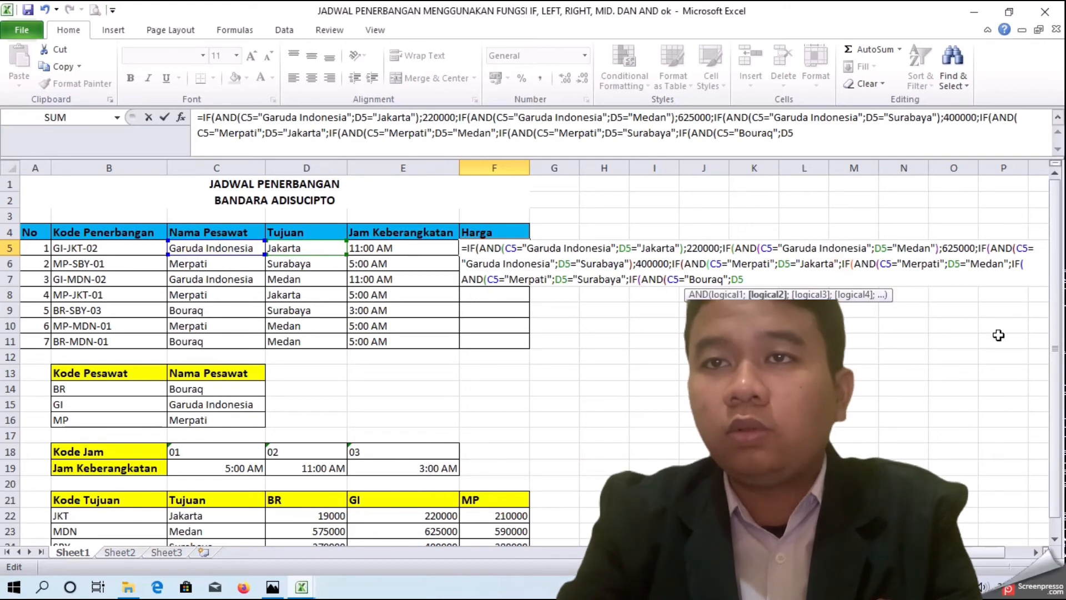
text();)
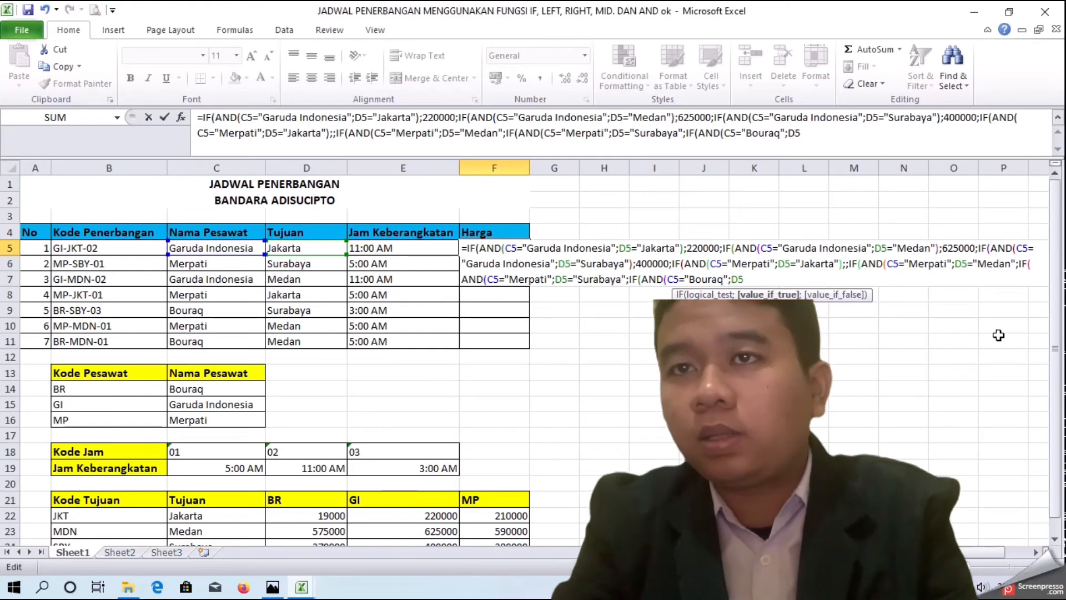
text(210)
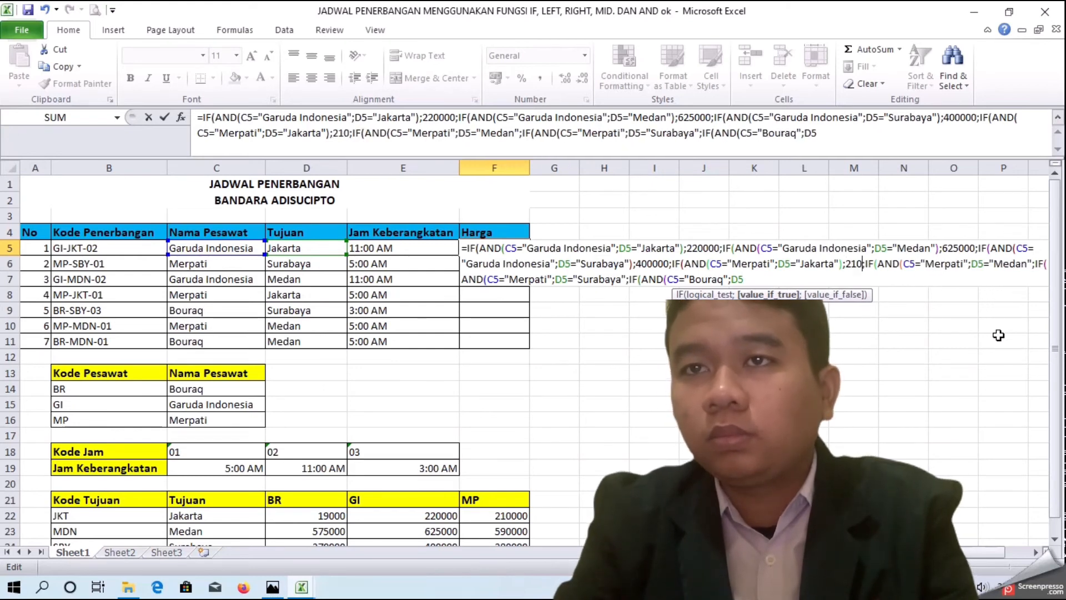
text(000)
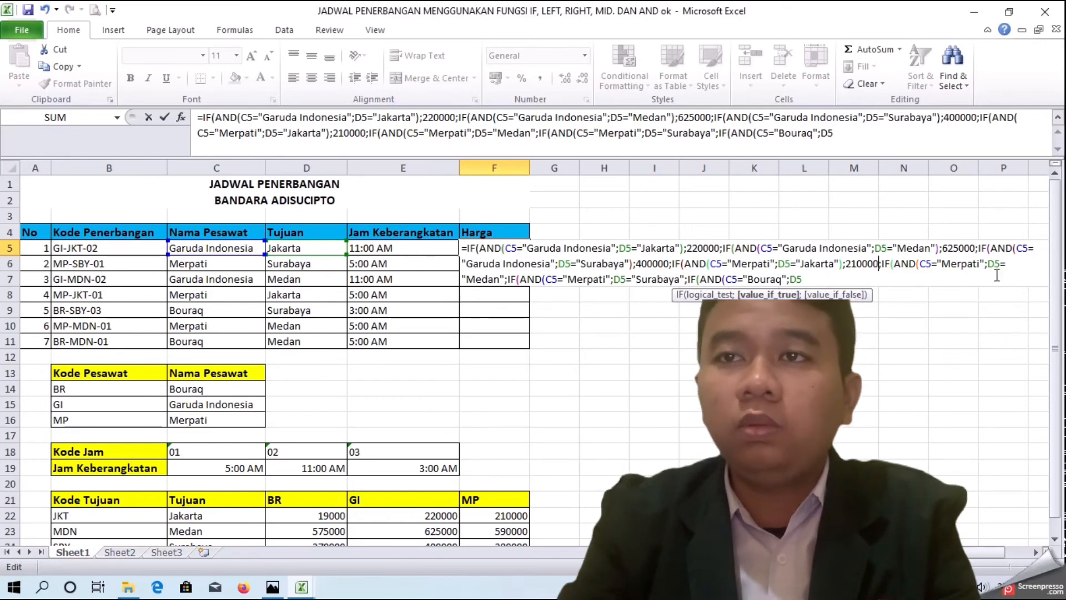
Step: Close the fifth AND function (Merpati, Medan) and give its IF the price 590000
click(503, 281)
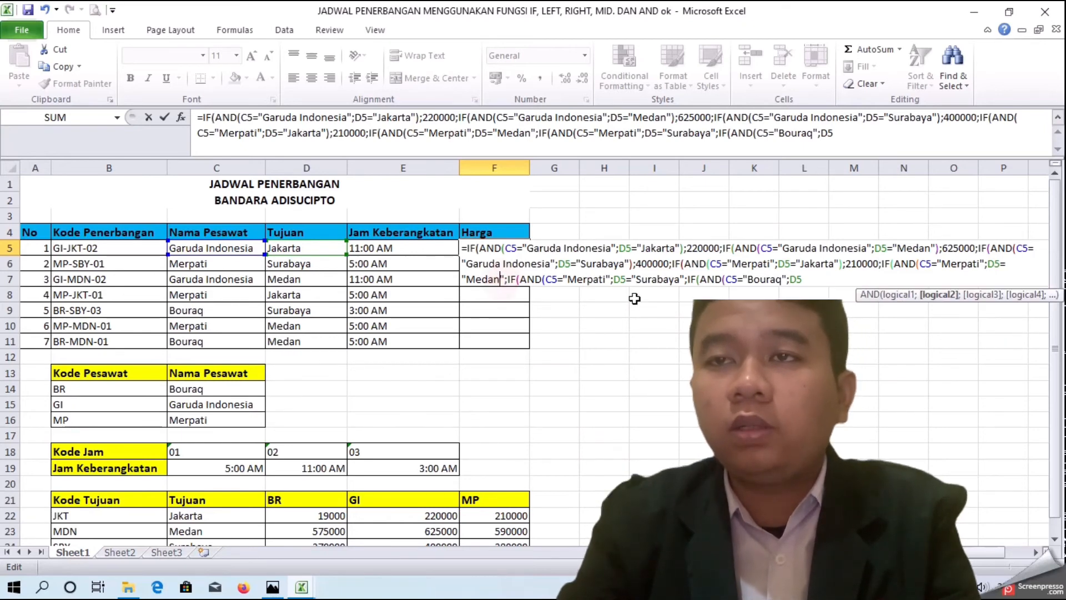
text())
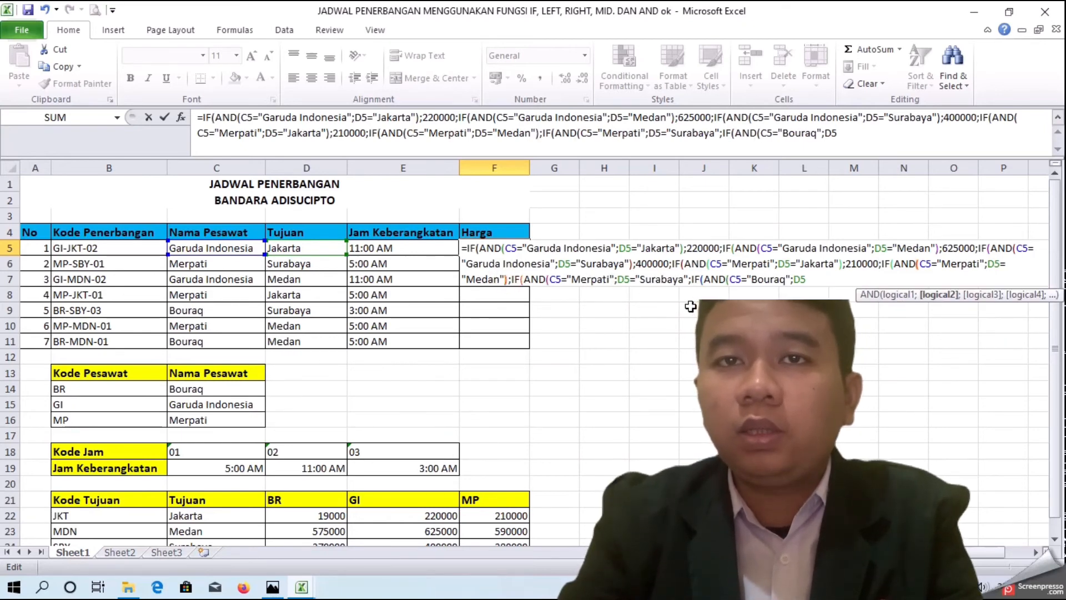
text(;)
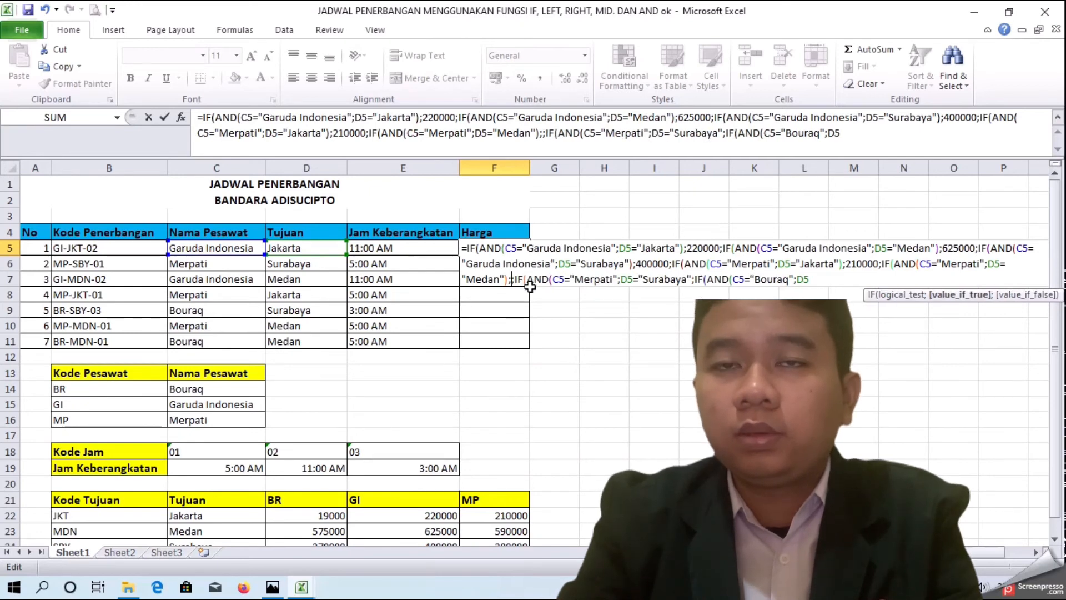
text(59000)
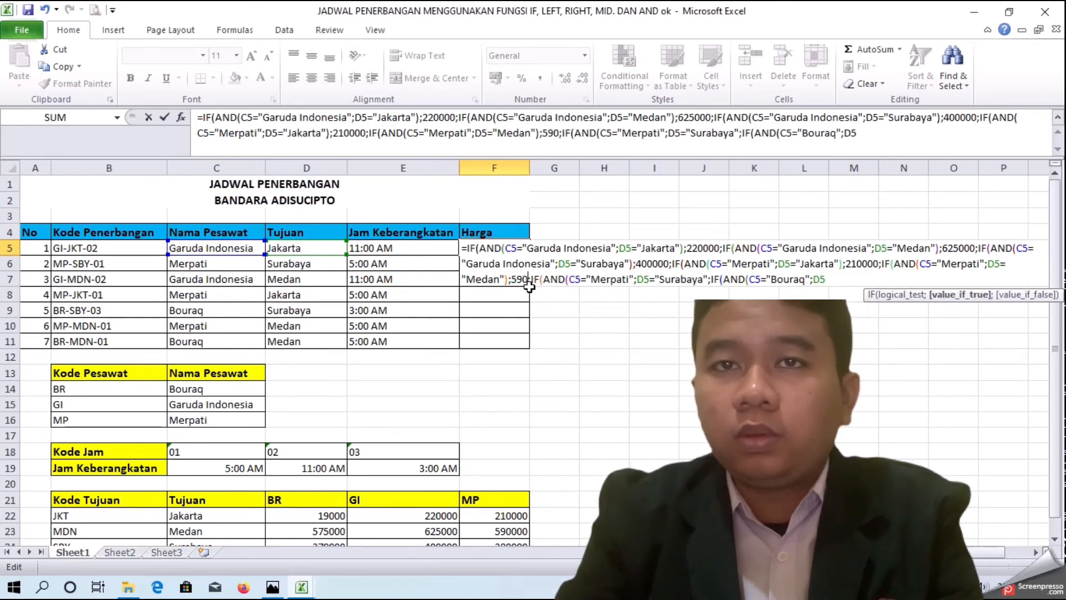
text(0()
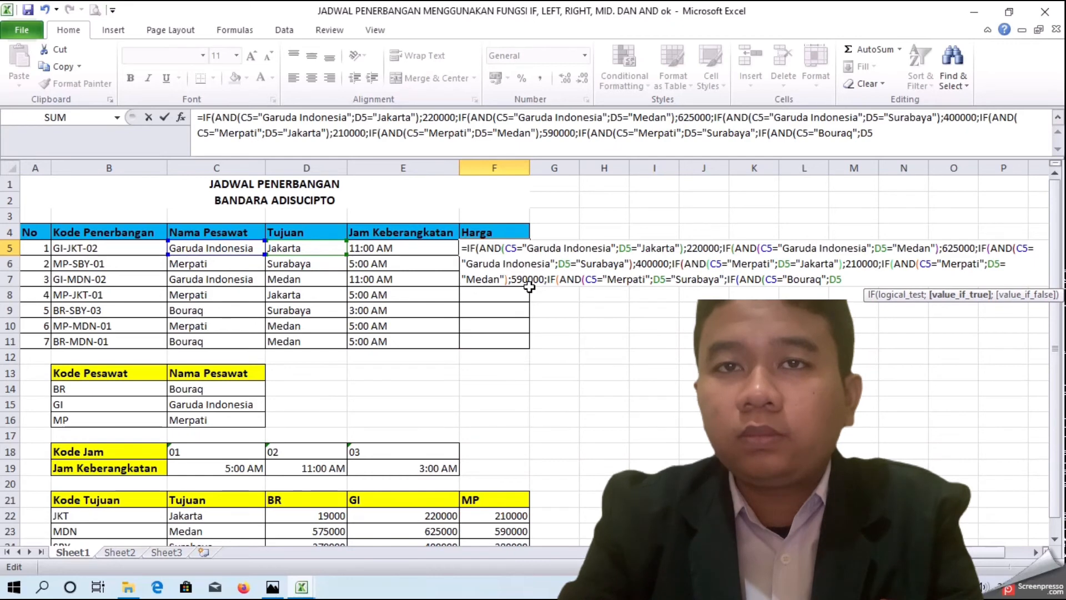
key(BackSpace)
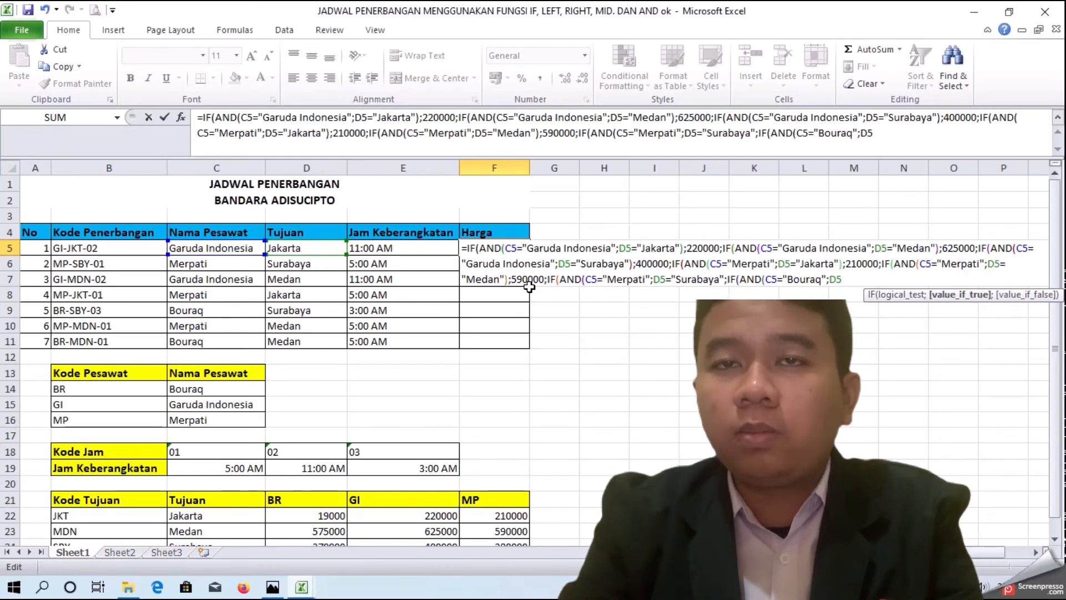
Step: Close the sixth AND function after D5="Surabaya" (Merpati) and give its IF the price 380000
click(725, 279)
scroll(461, 489, down, 1)
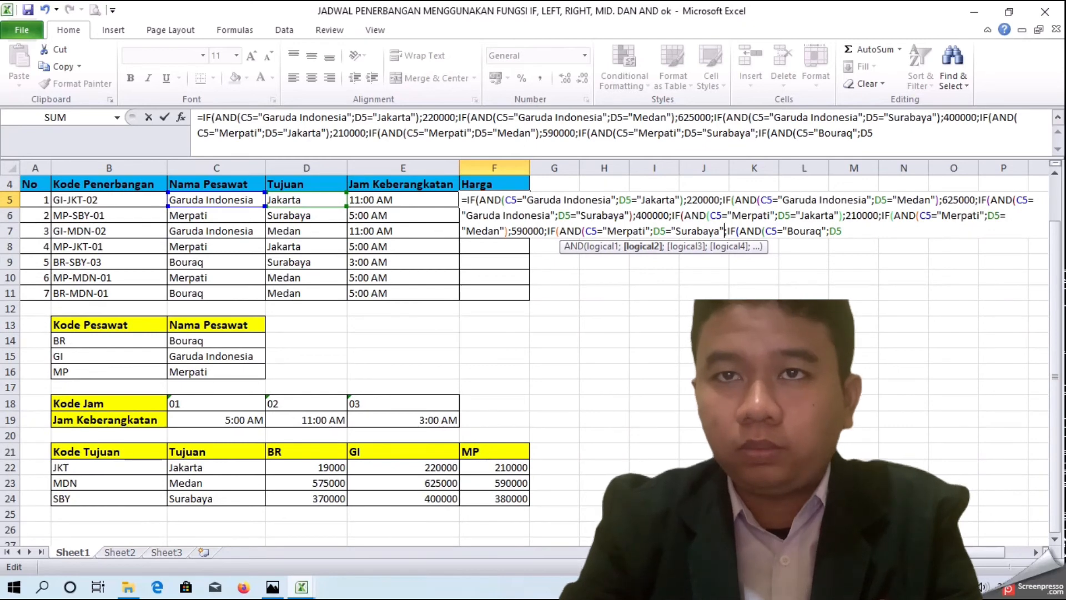
scroll(461, 490, up, 1)
text())
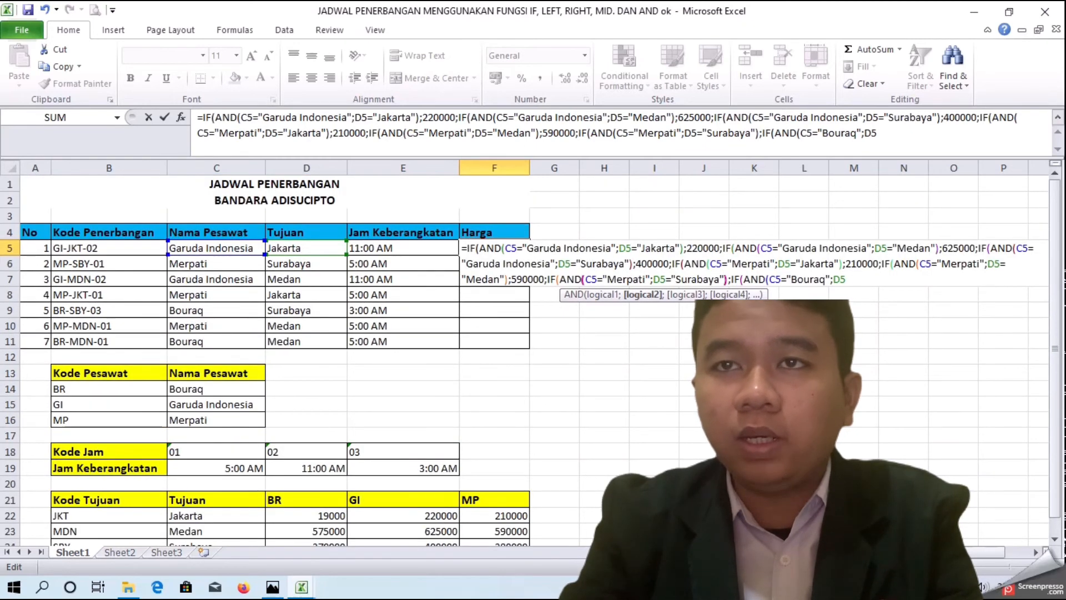
text(;3800)
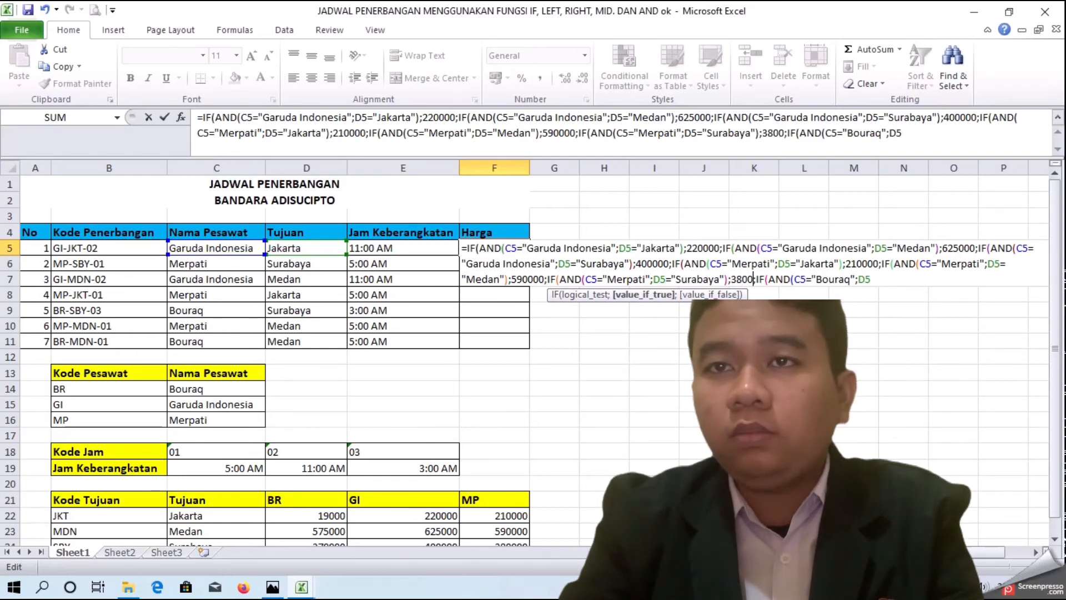
text(00)
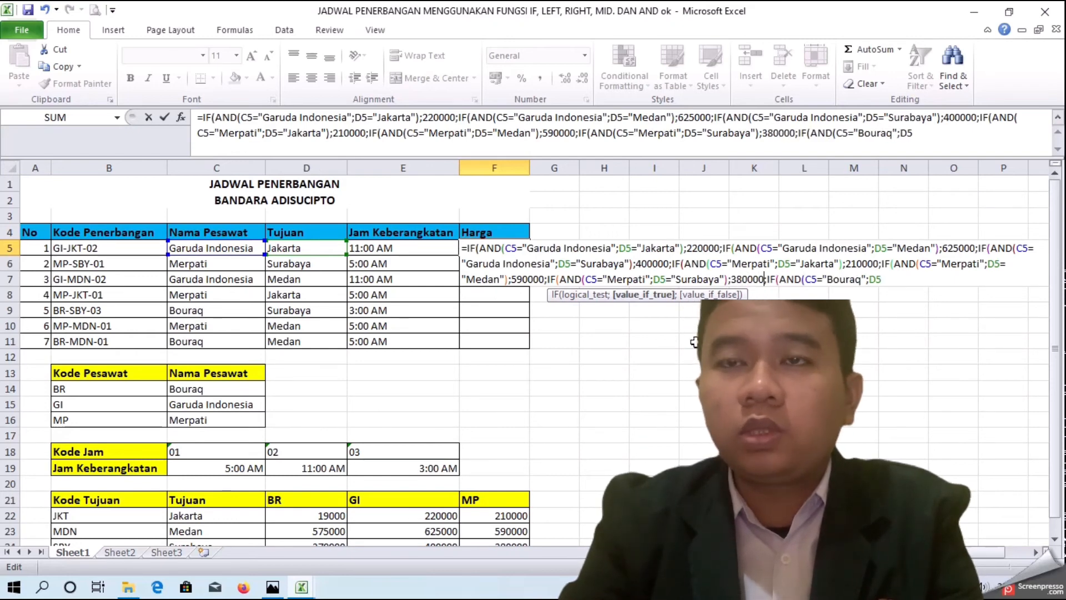
Step: Complete the Bouraq condition with D5="Jakarta", close its AND function and give its IF the price 210000
click(862, 280)
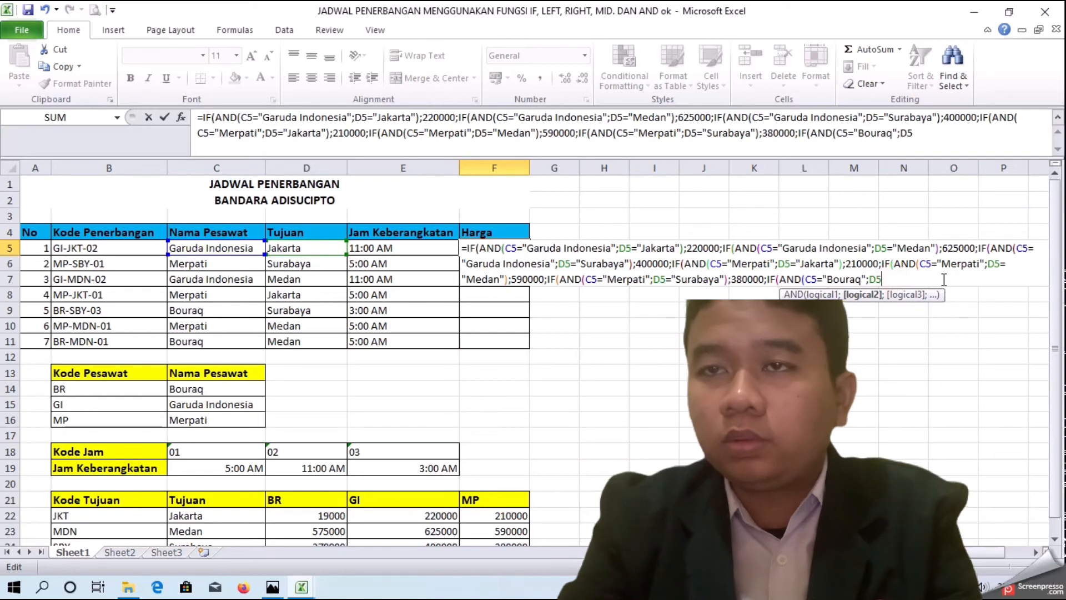
click(870, 277)
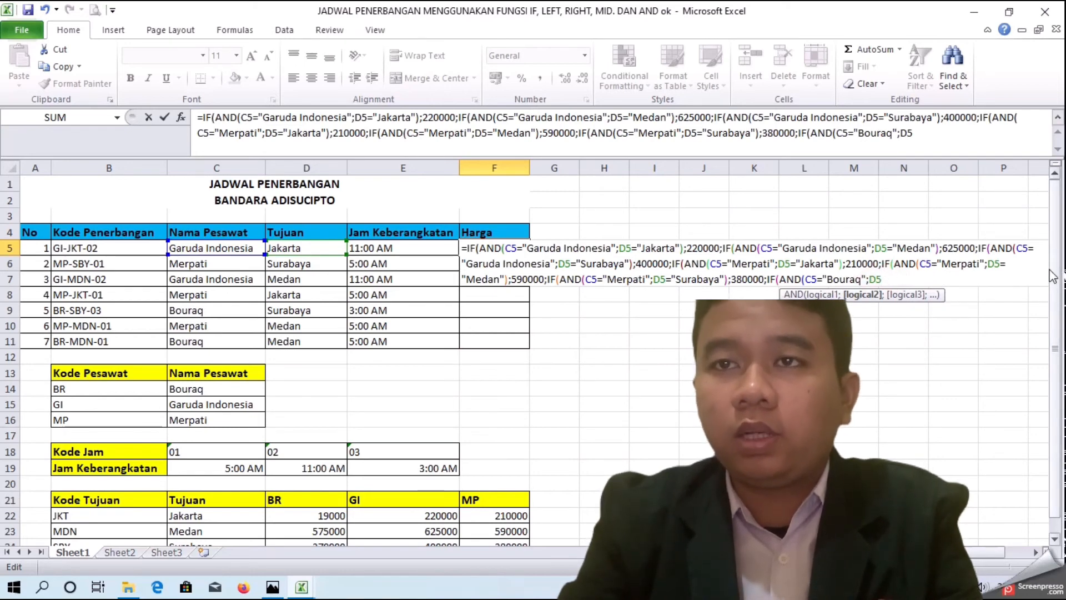
text(=)
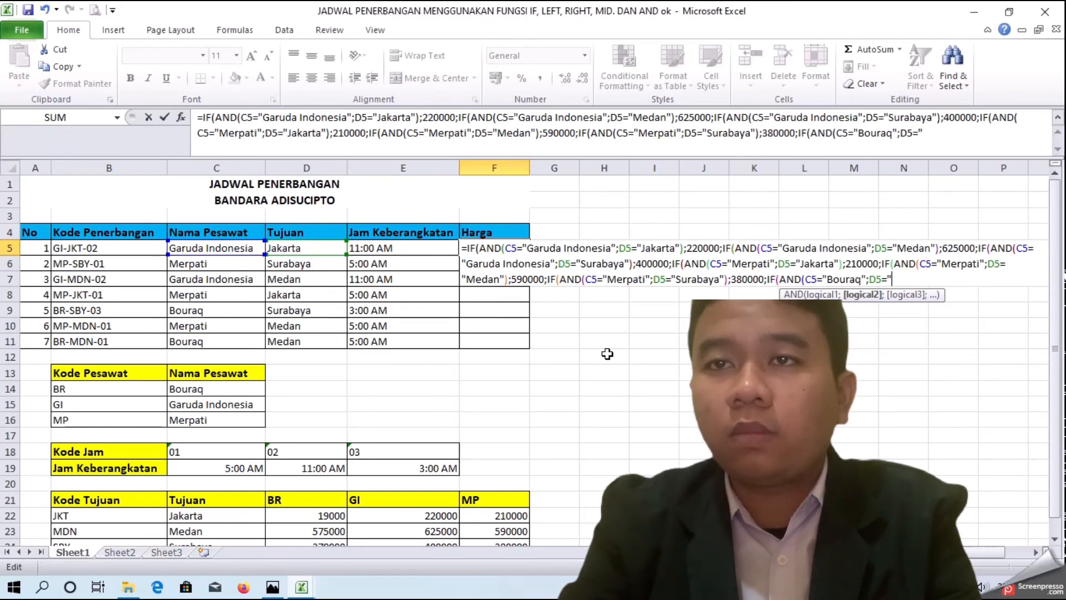
text("190)
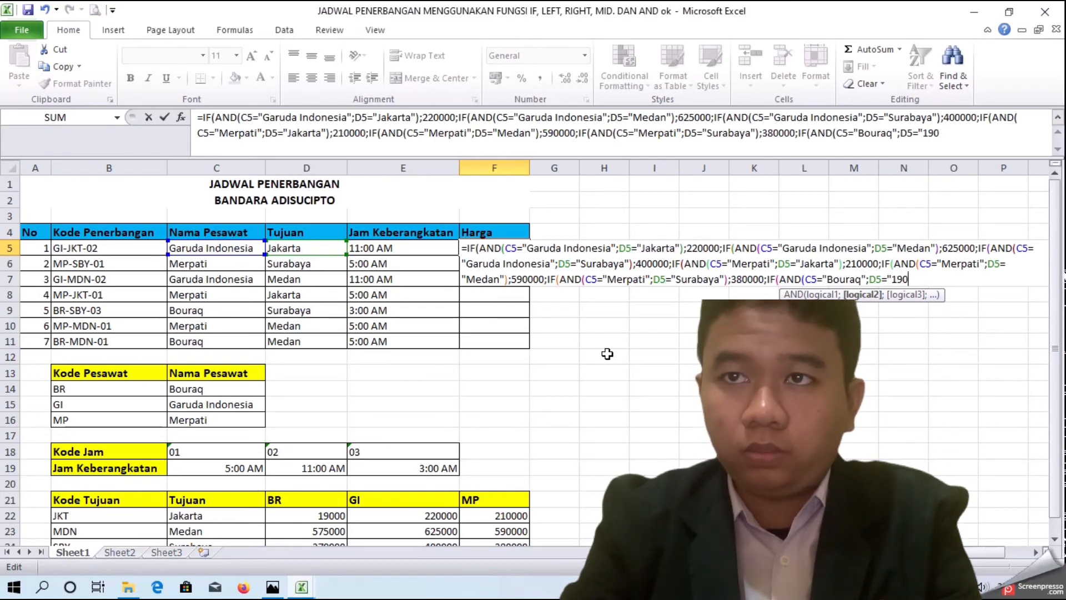
text(000)
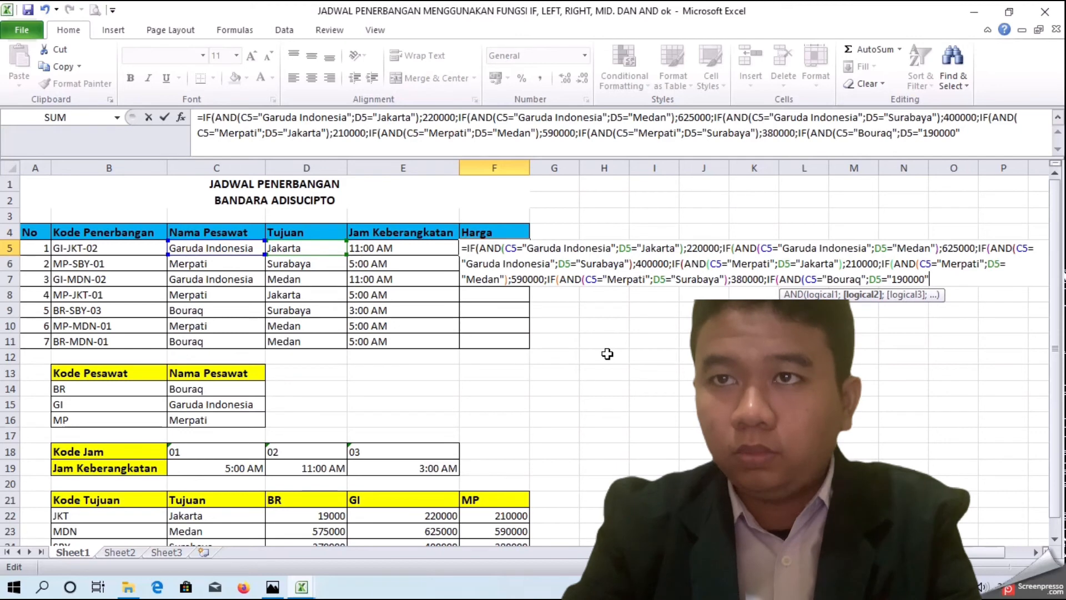
text();)
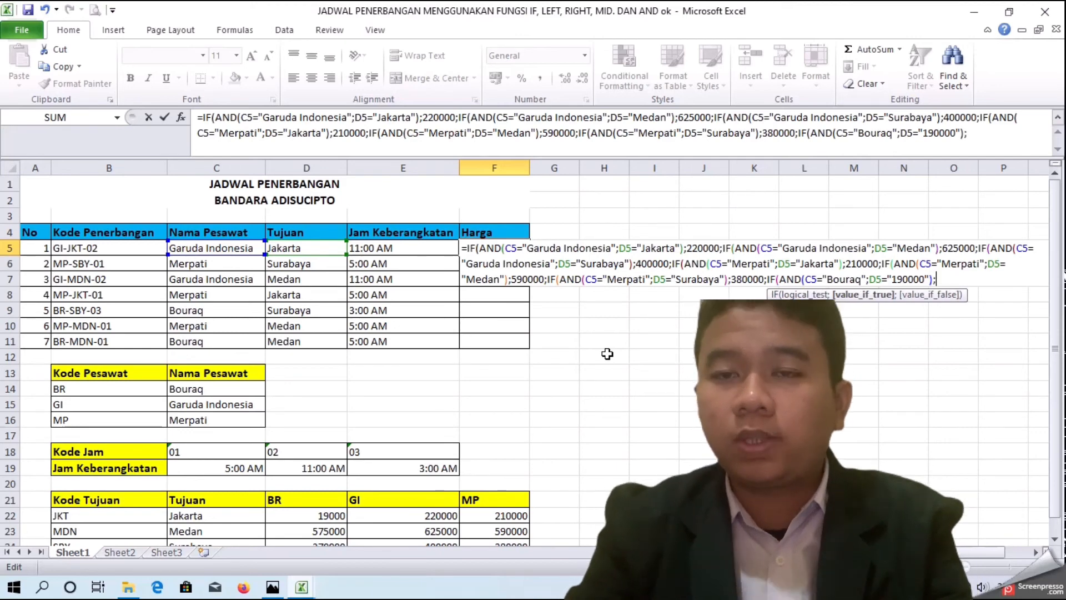
key(BackSpace)
key(BackSpace)
key(BackSpace)
key(BackSpace)
key(BackSpace)
key(BackSpace)
key(BackSpace)
key(BackSpace)
key(BackSpace)
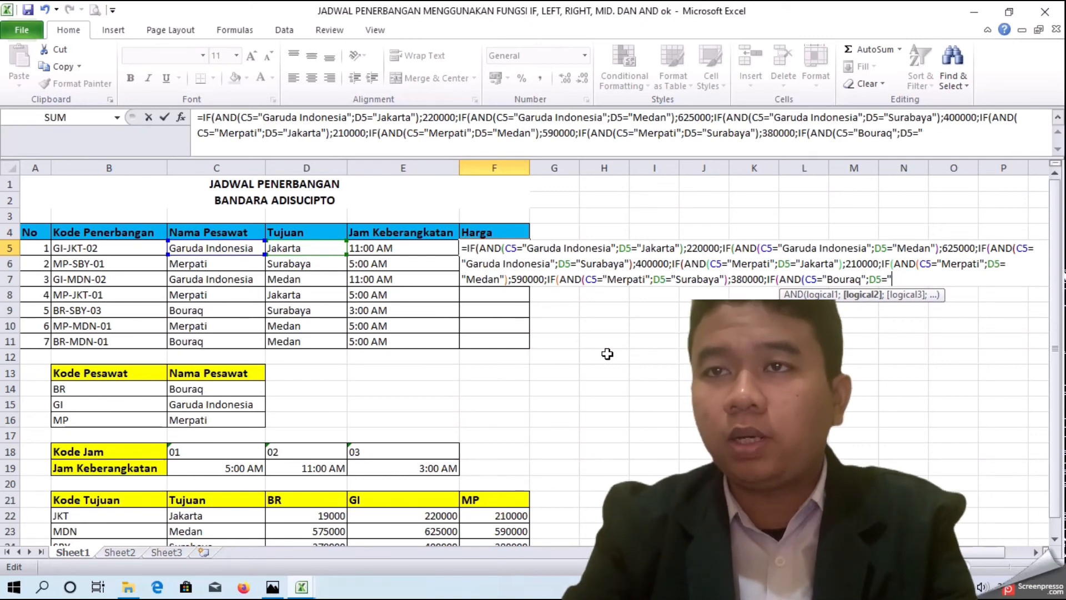
text(Jakarta"))
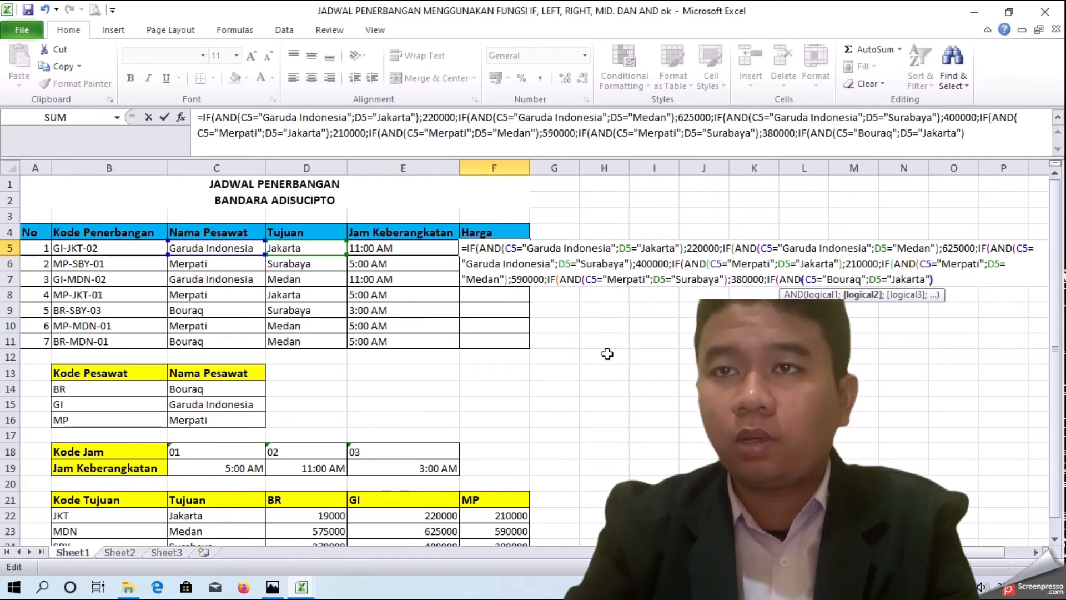
text(;)
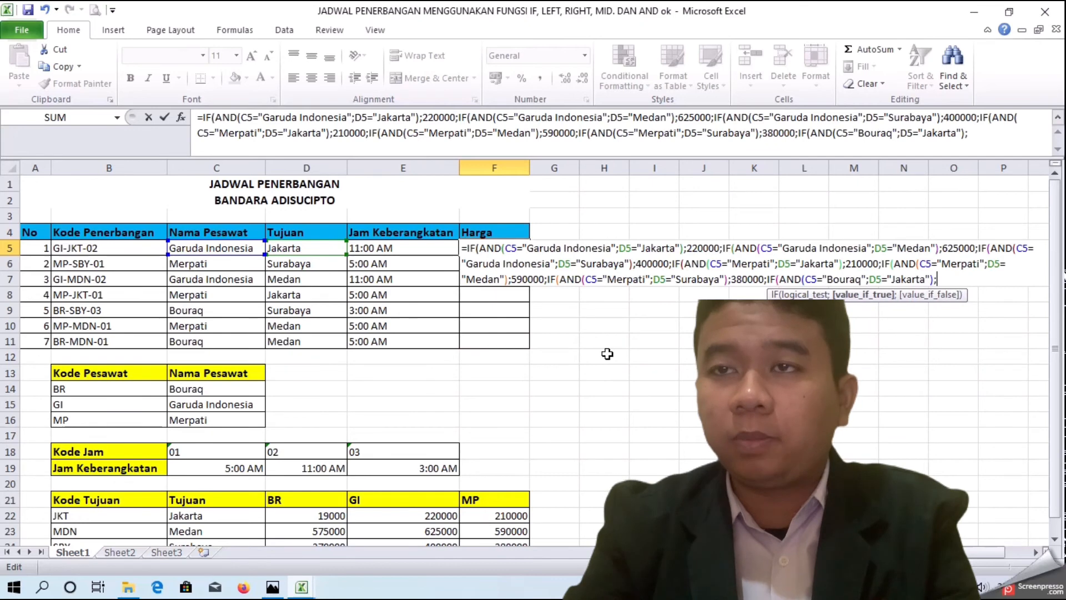
text(210000;)
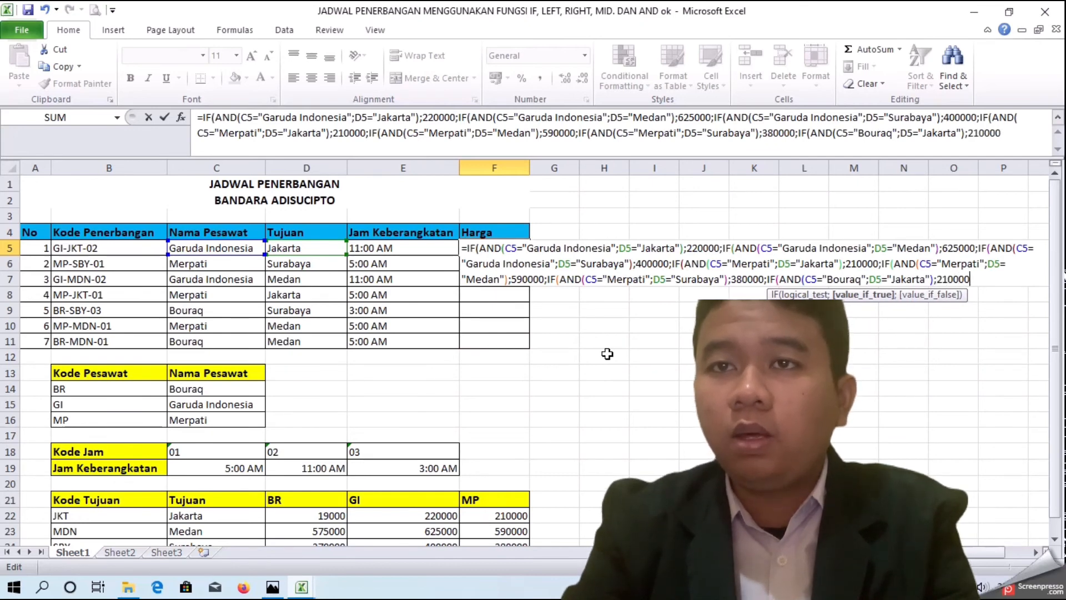
text(IF)
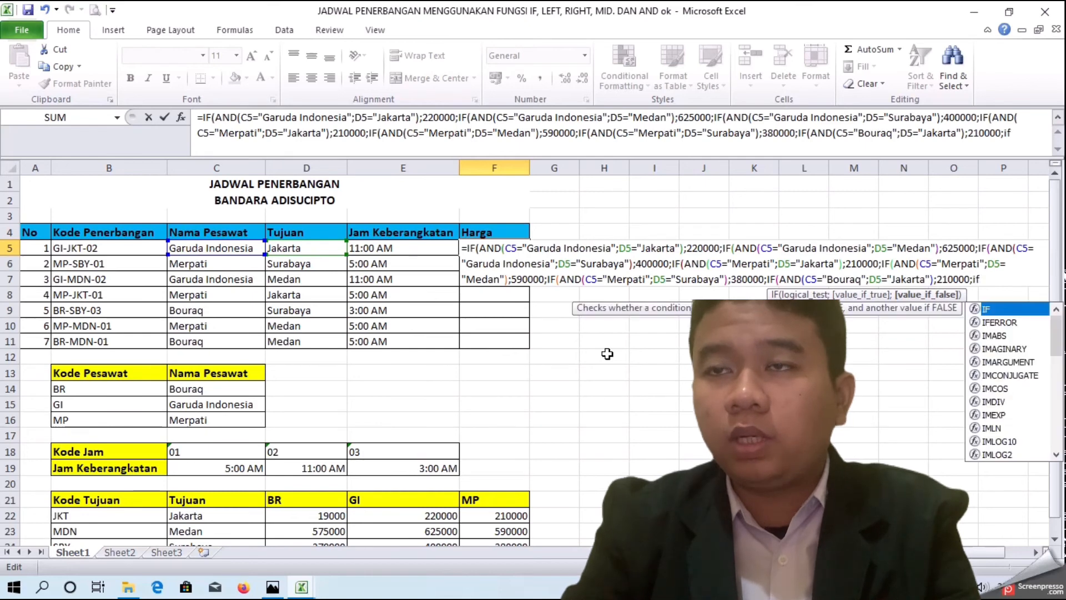
Step: Start a new nested IF(AND( whose first condition is C5="Bouraq"
key(BackSpace)
key(BackSpace)
text(IF()
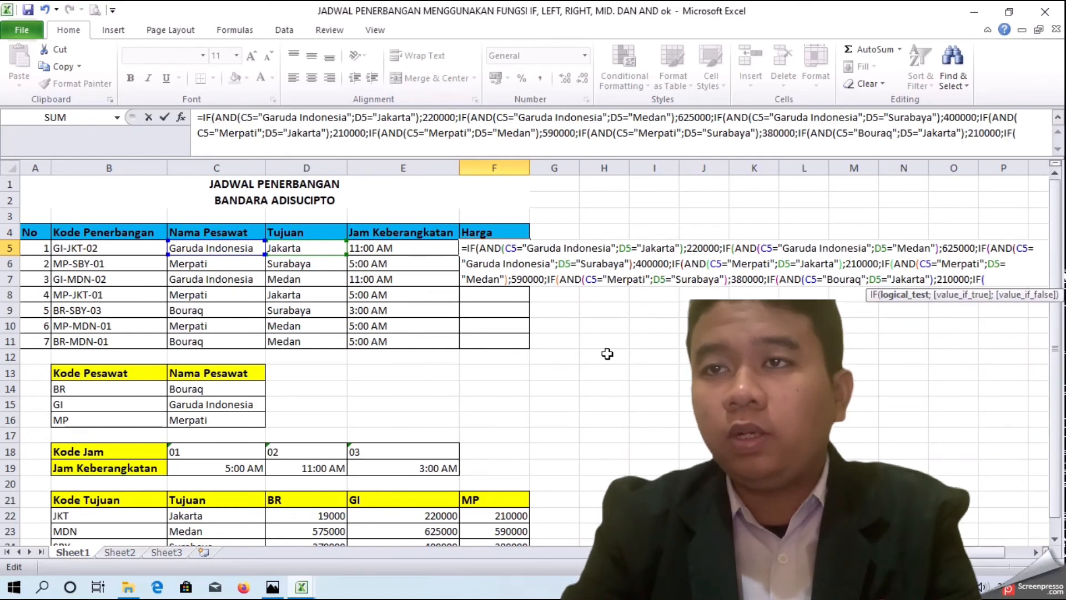
text(and)
key(BackSpace)
key(BackSpace)
text(nd)
key(Tab)
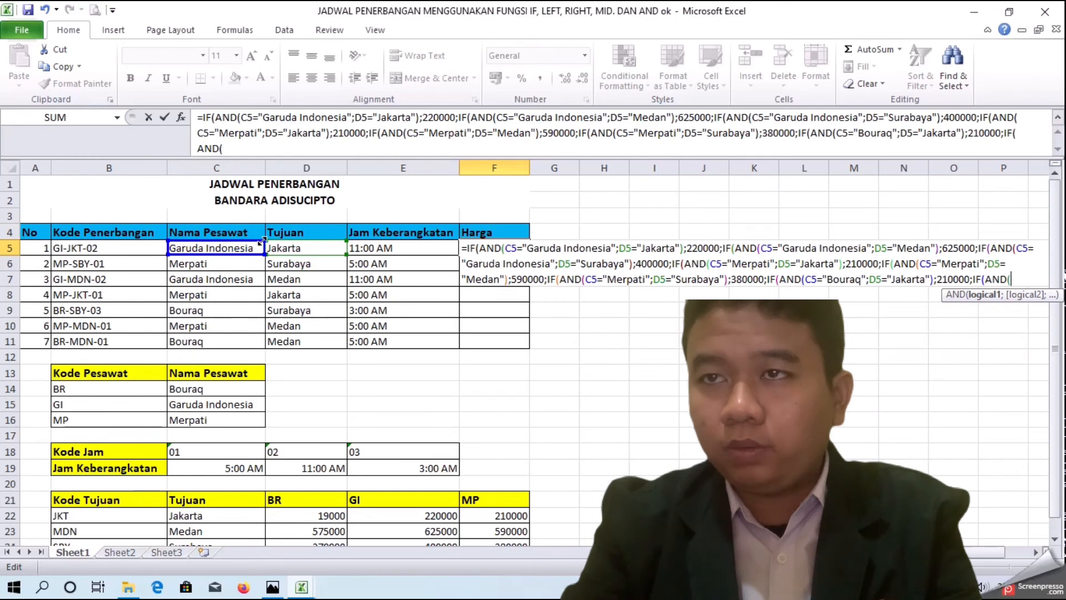
click(202, 248)
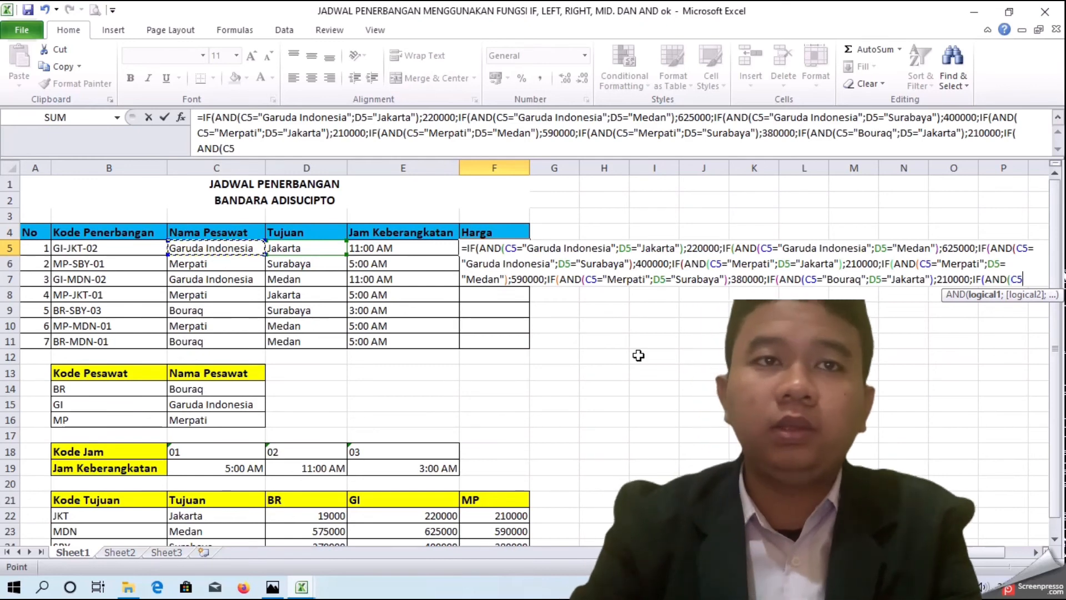
text(=)
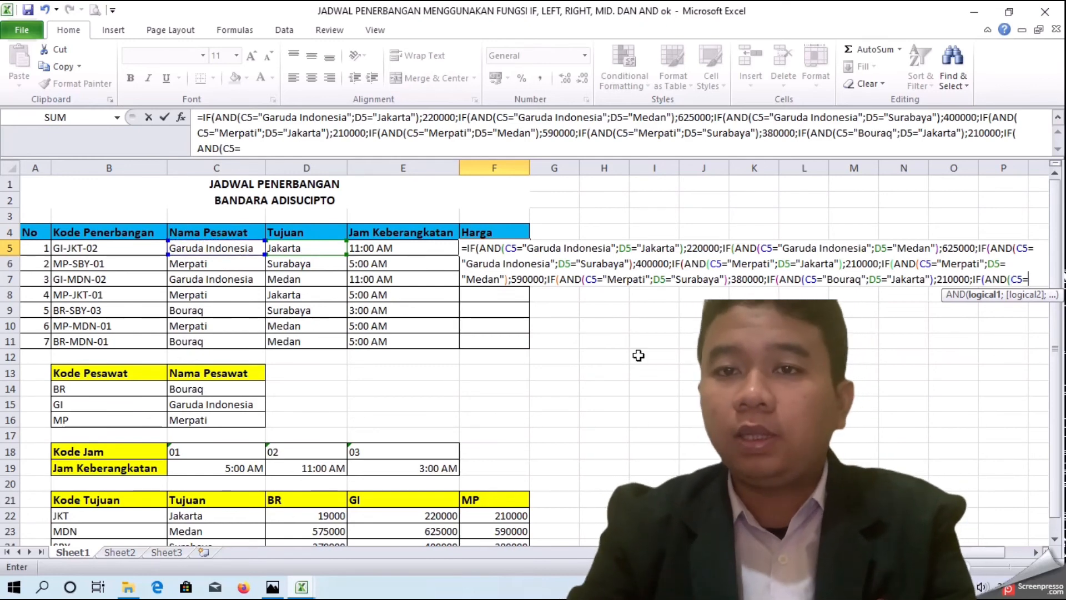
text("Bou)
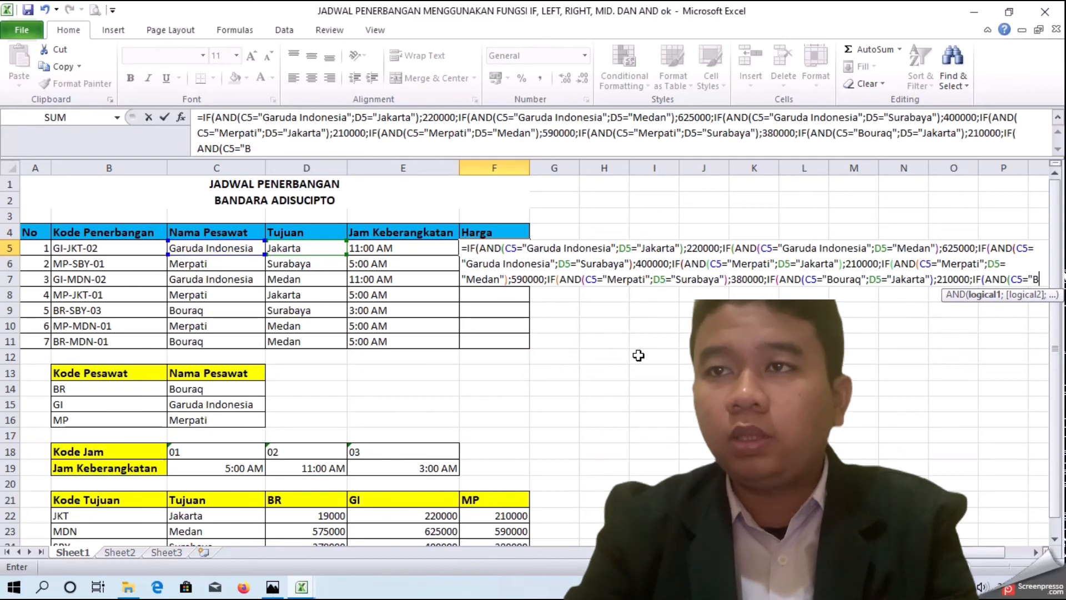
text(raq";)
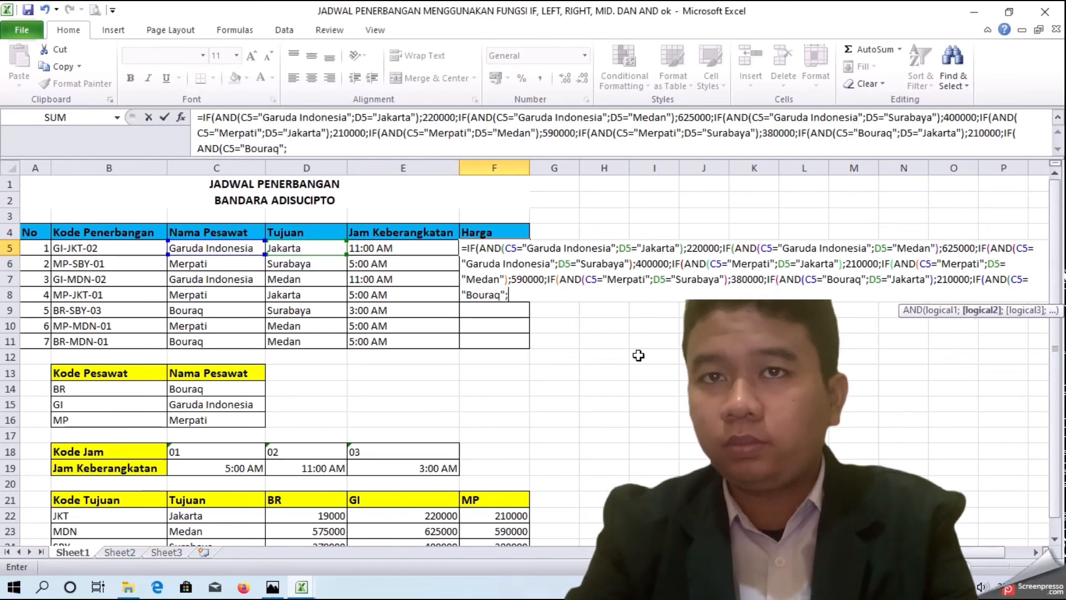
Step: Add the condition D5="Medan", close the AND function and give its IF the price 575000
click(284, 249)
text(="M)
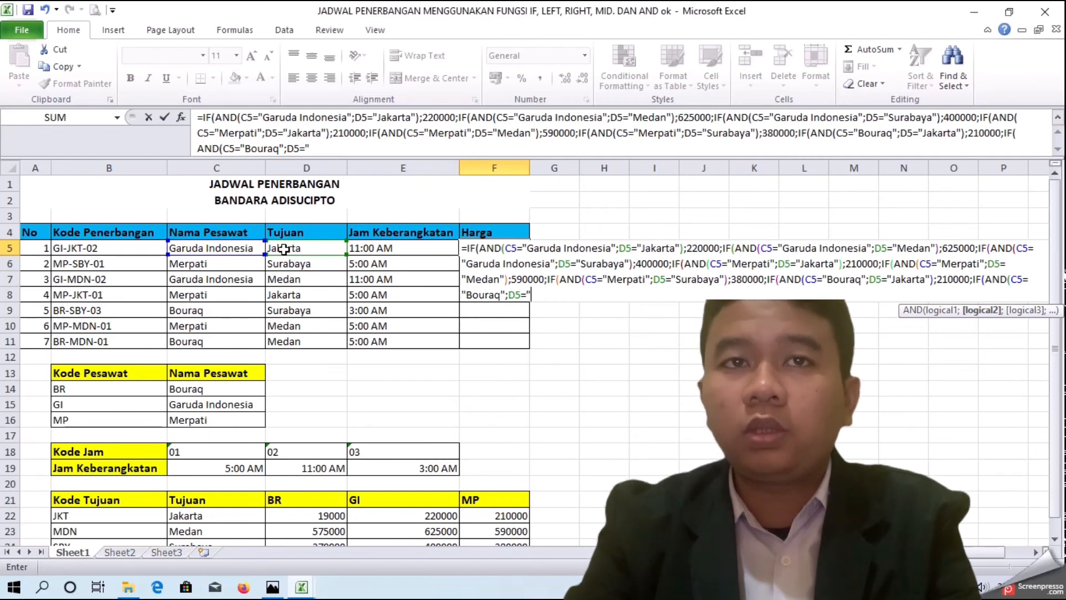
text(edan")
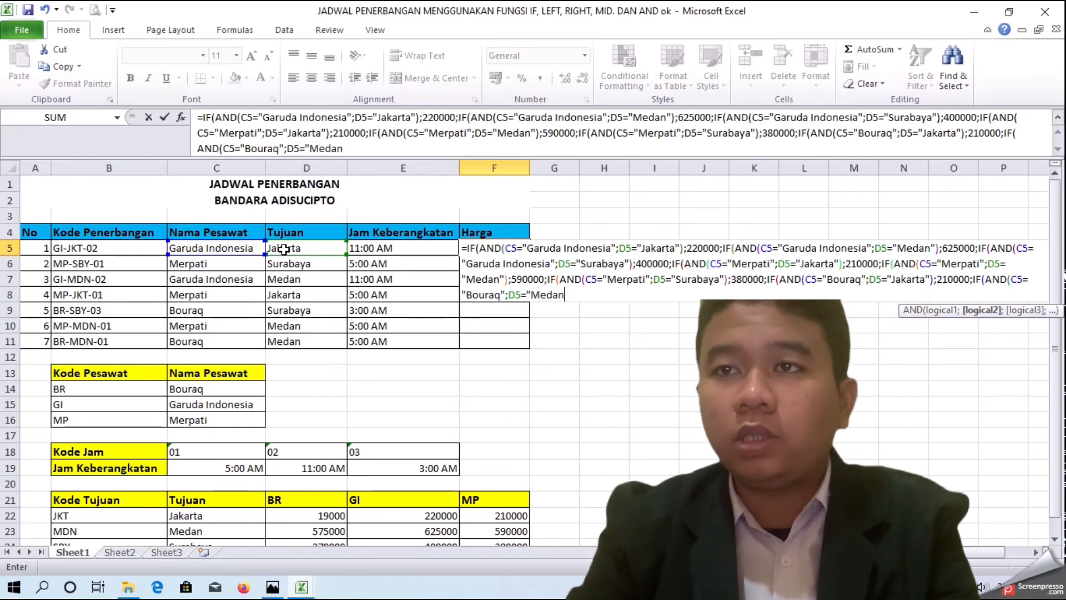
text(;)
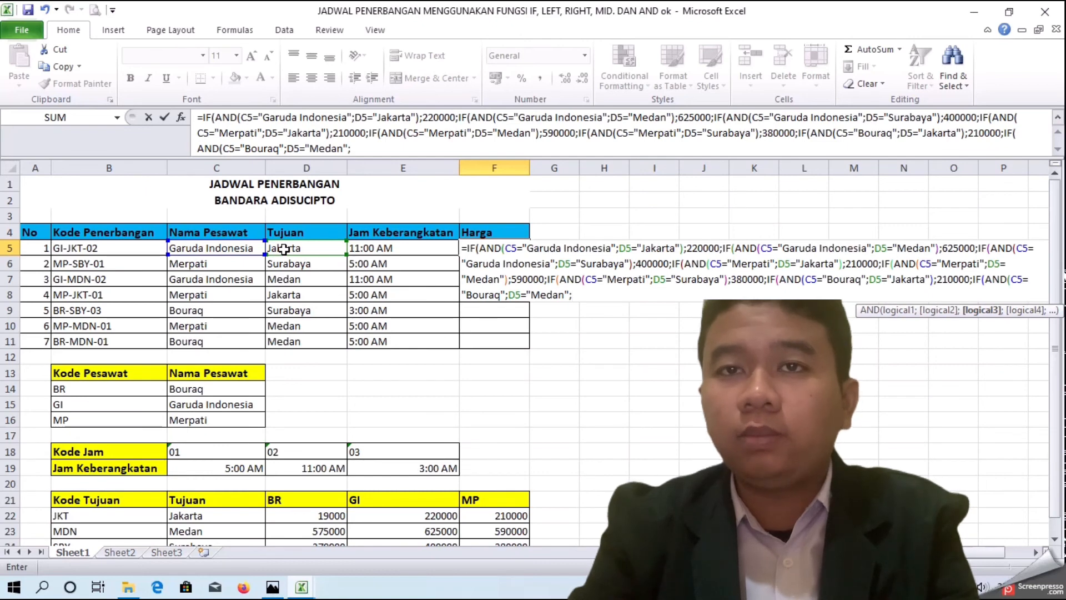
key(BackSpace)
text();)
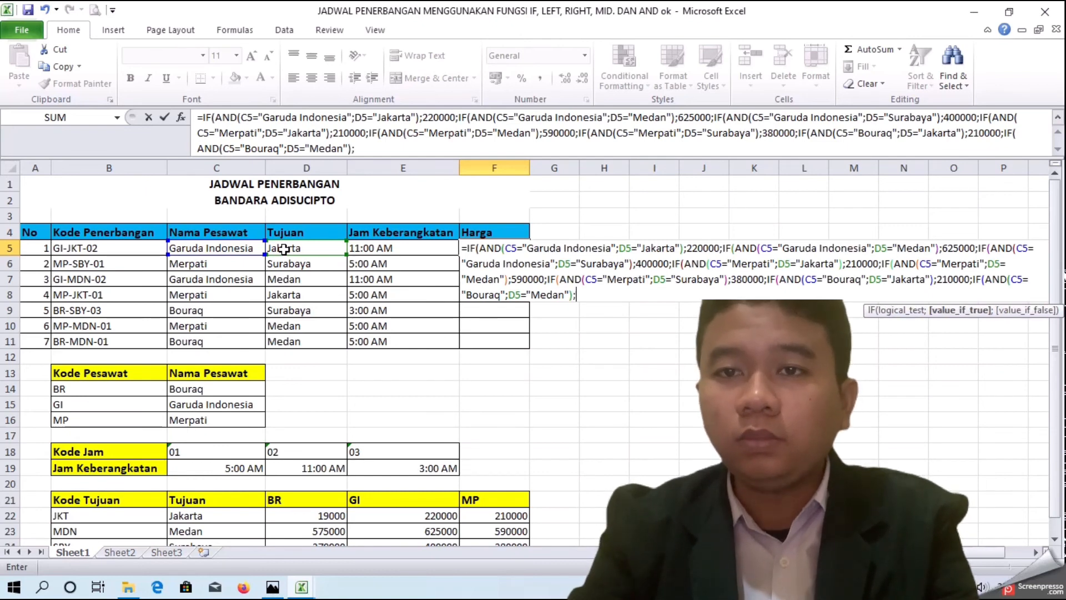
text(5)
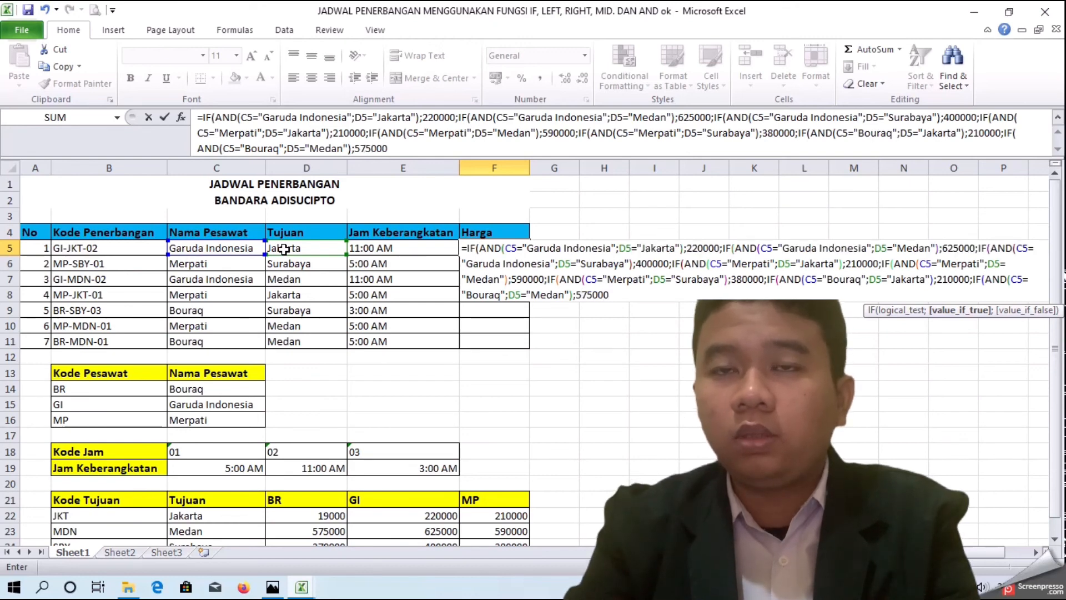
text(75000;)
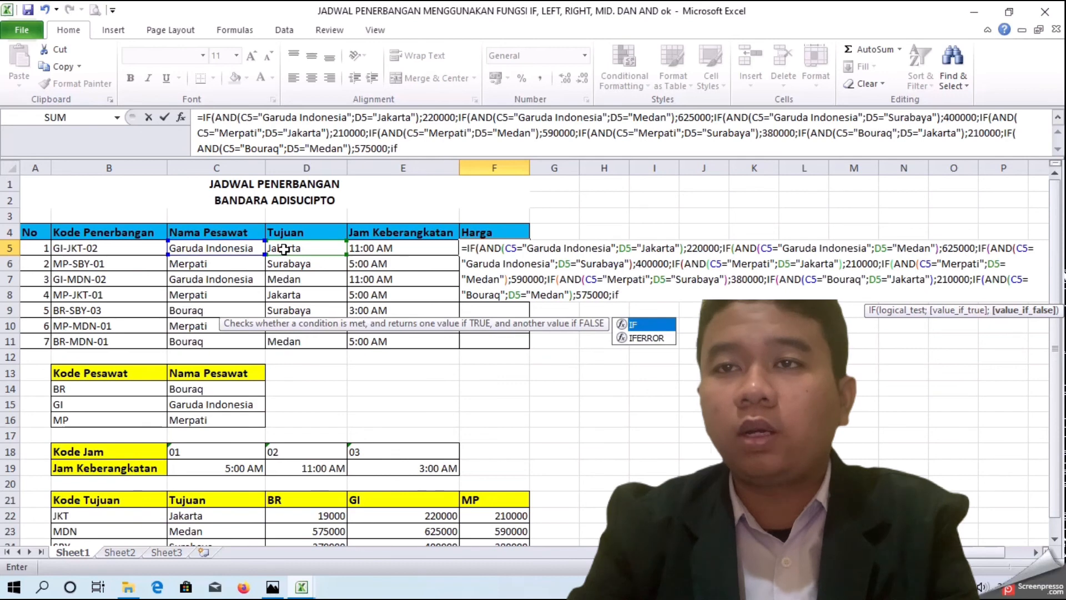
text(IF()
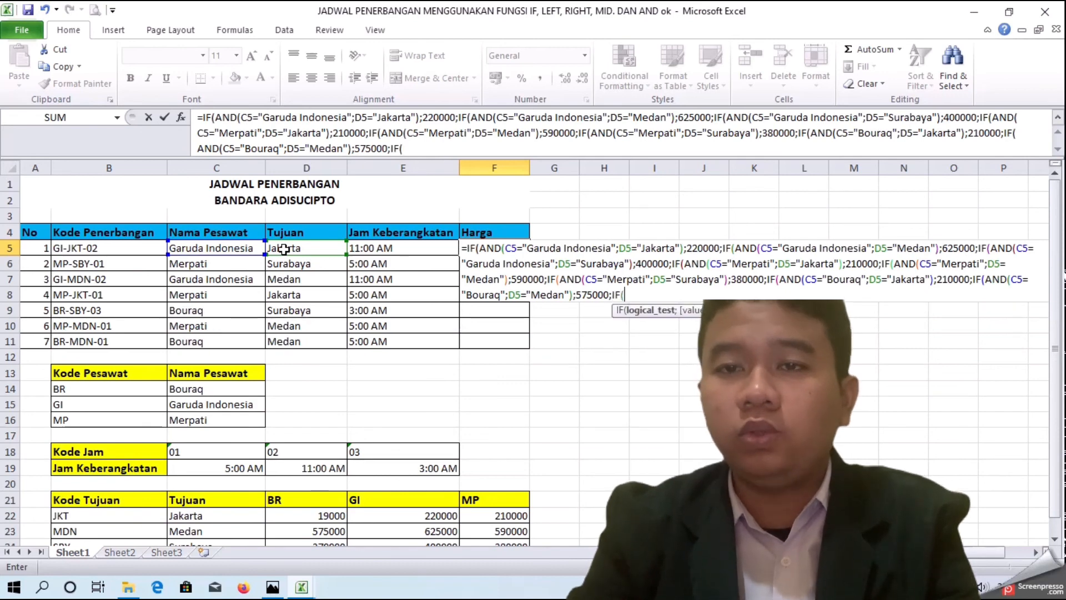
text(AND()
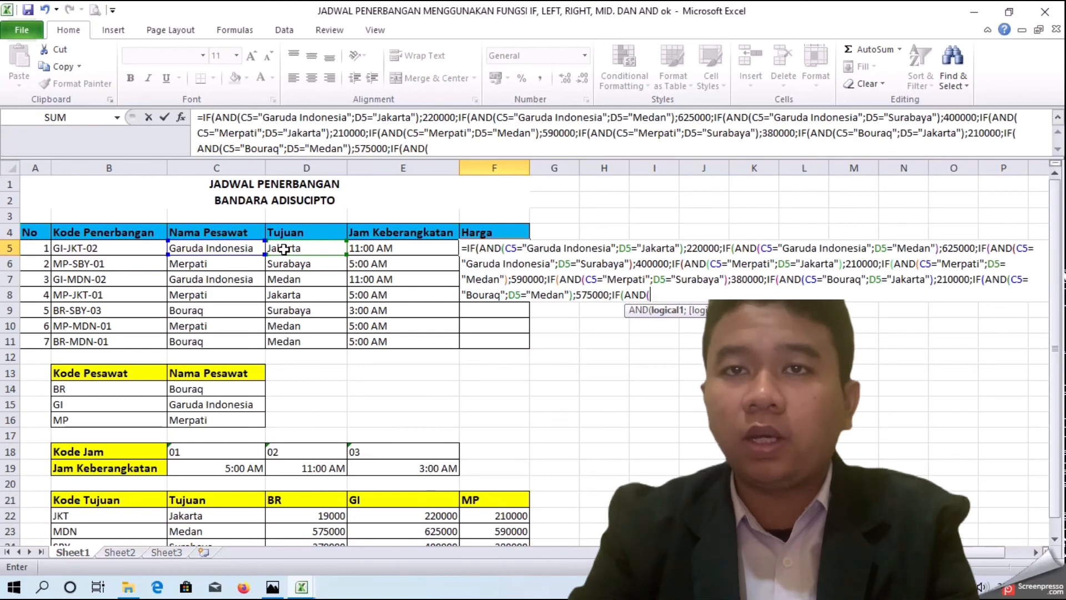
Step: Start a new nested IF(AND( whose first condition is C5="Bouraq"
click(227, 248)
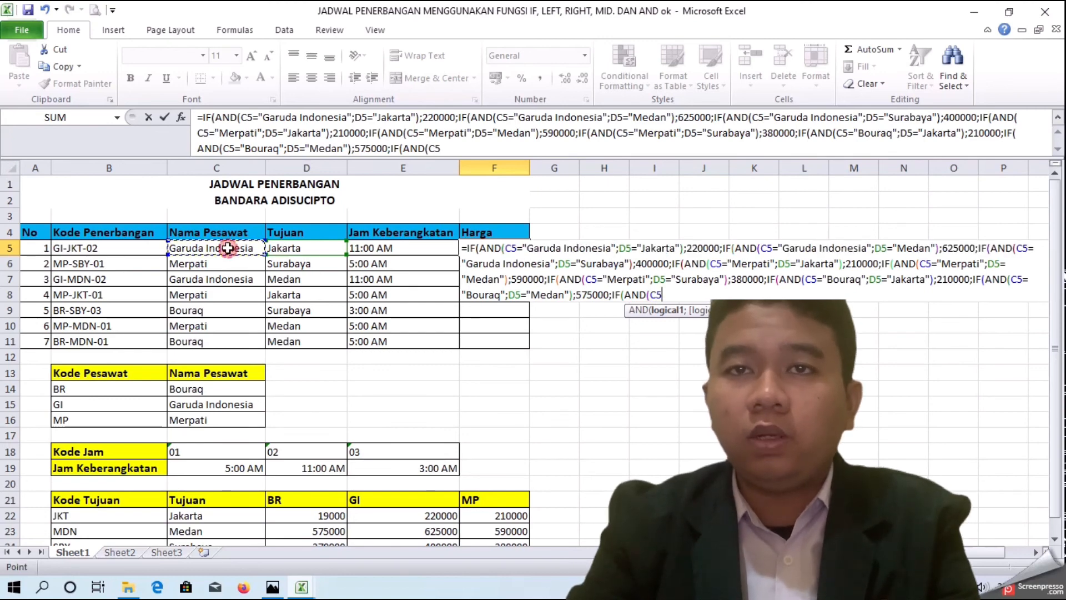
text(=)
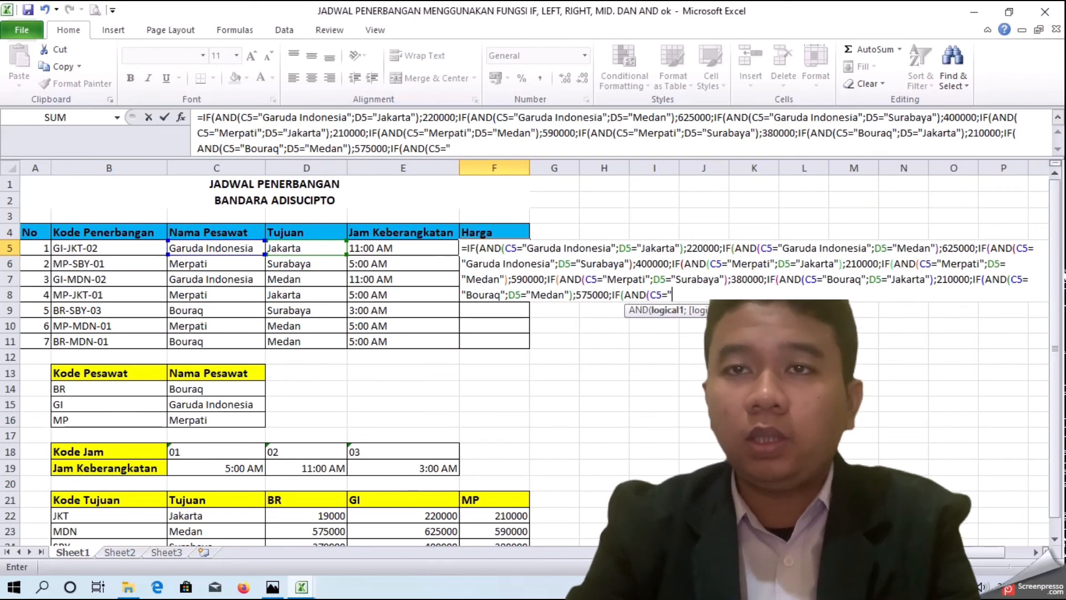
text(Bou)
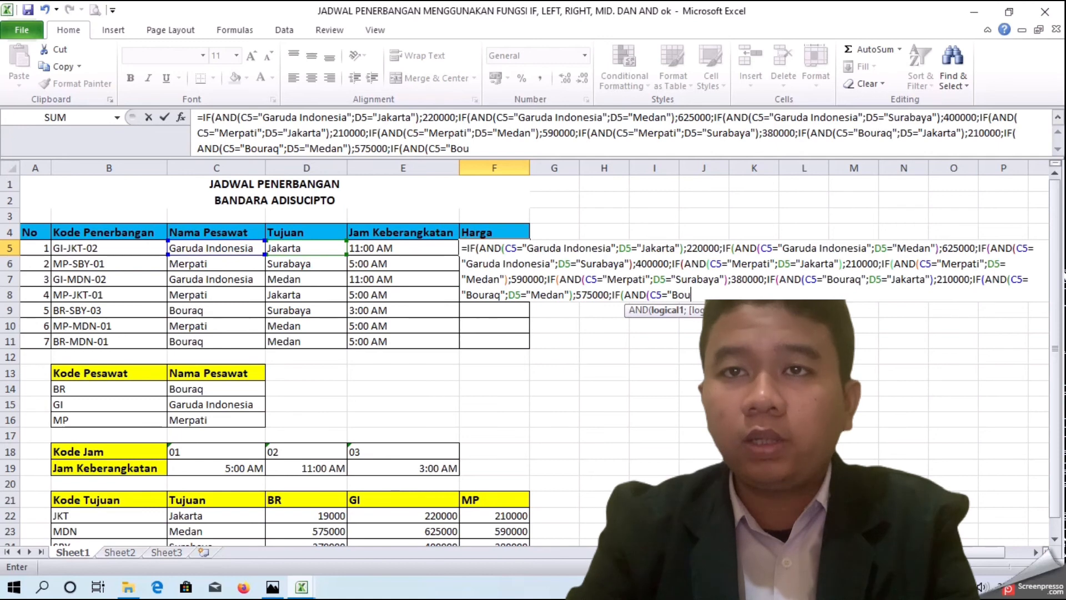
text(q)
key(BackSpace)
text(raq)
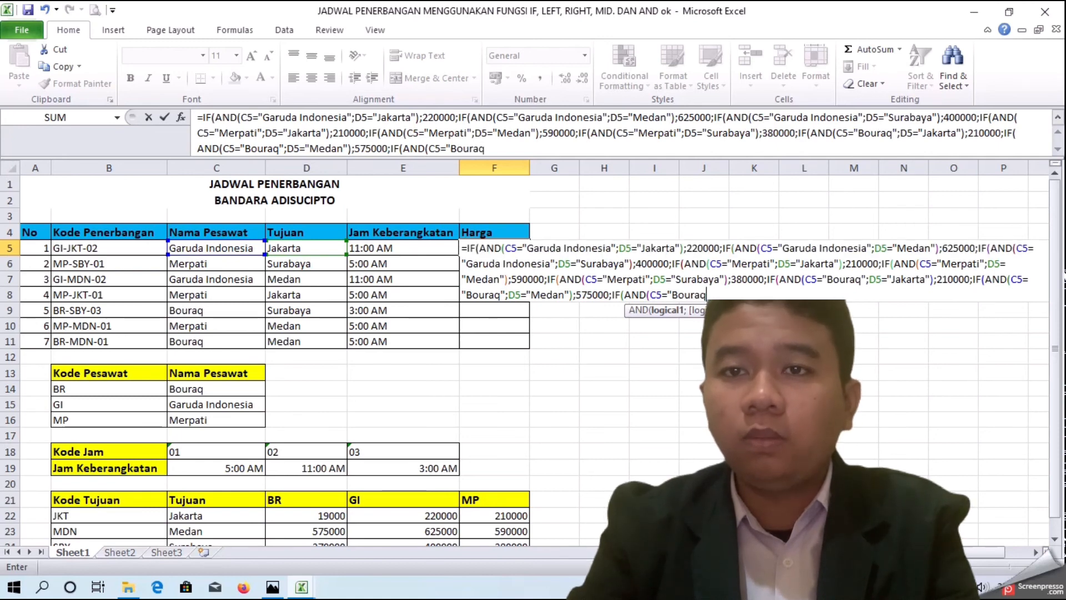
text(";)
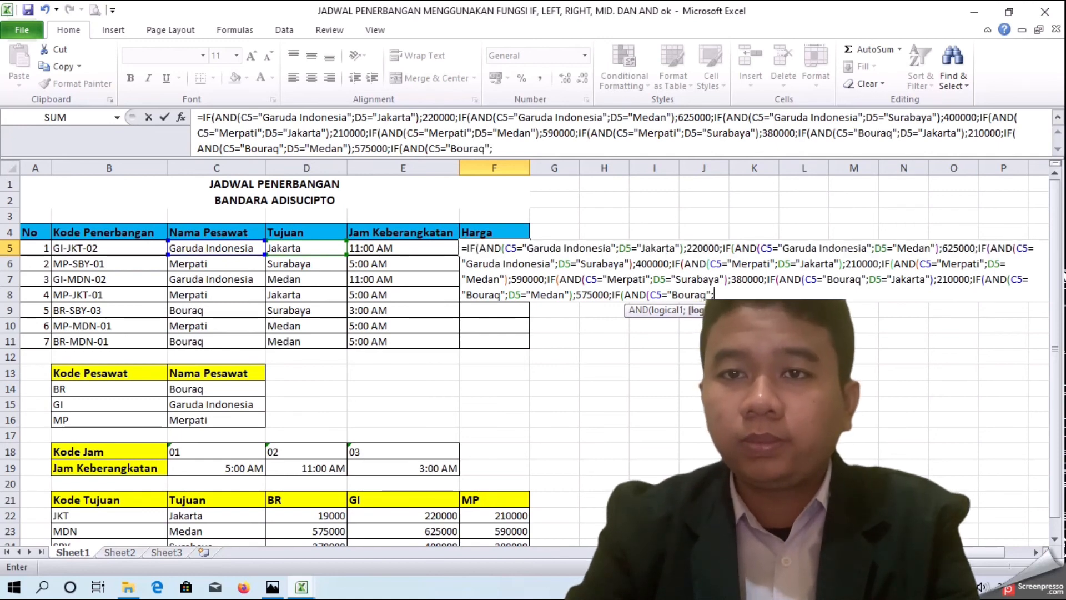
Step: Add the condition D5="Surabaya", close the AND function and give its IF the price 370000
click(291, 247)
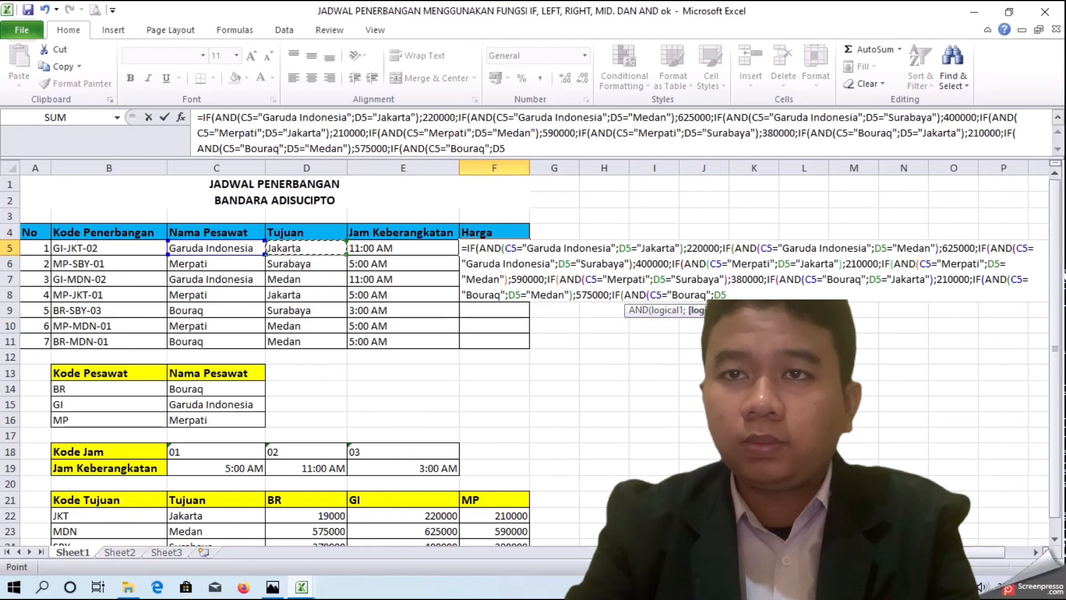
text(="Surabaya)
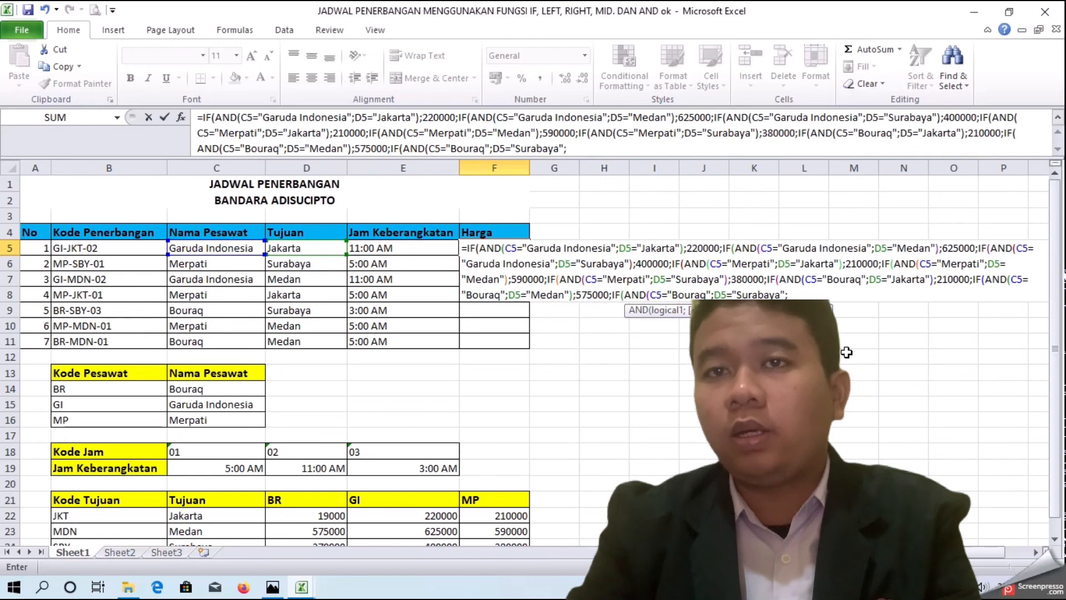
text())
key(Return)
key(Return)
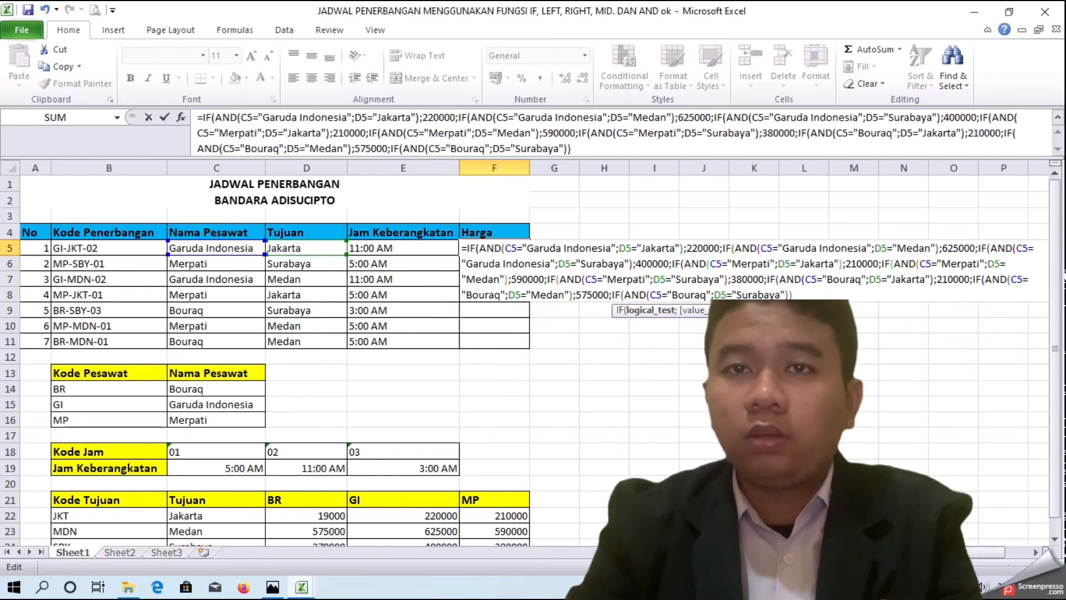
key(Return)
key(Return)
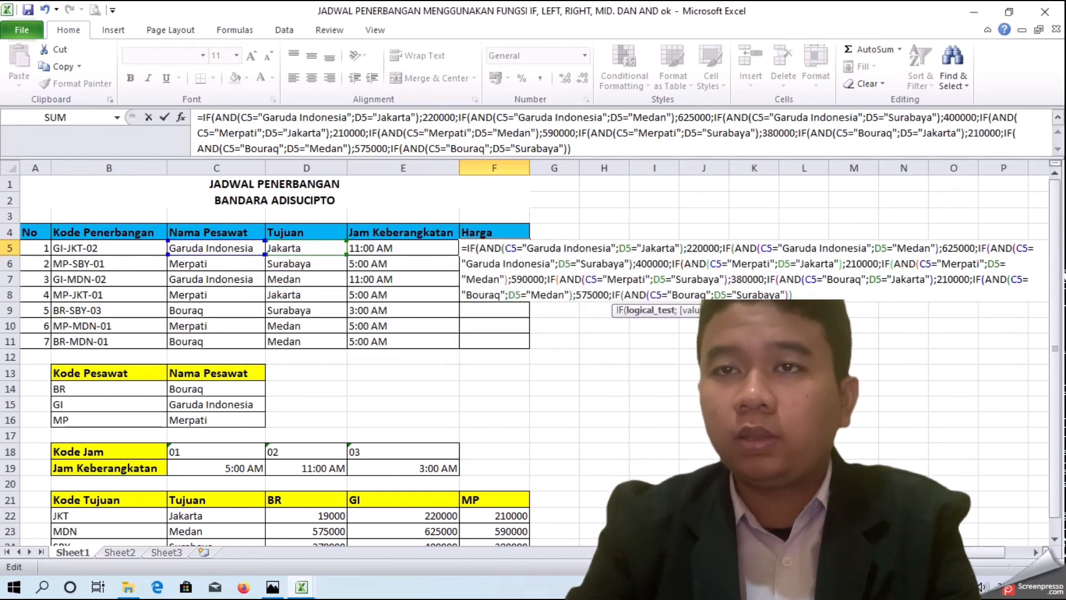
key(BackSpace)
text();)
scroll(530, 361, down, 2)
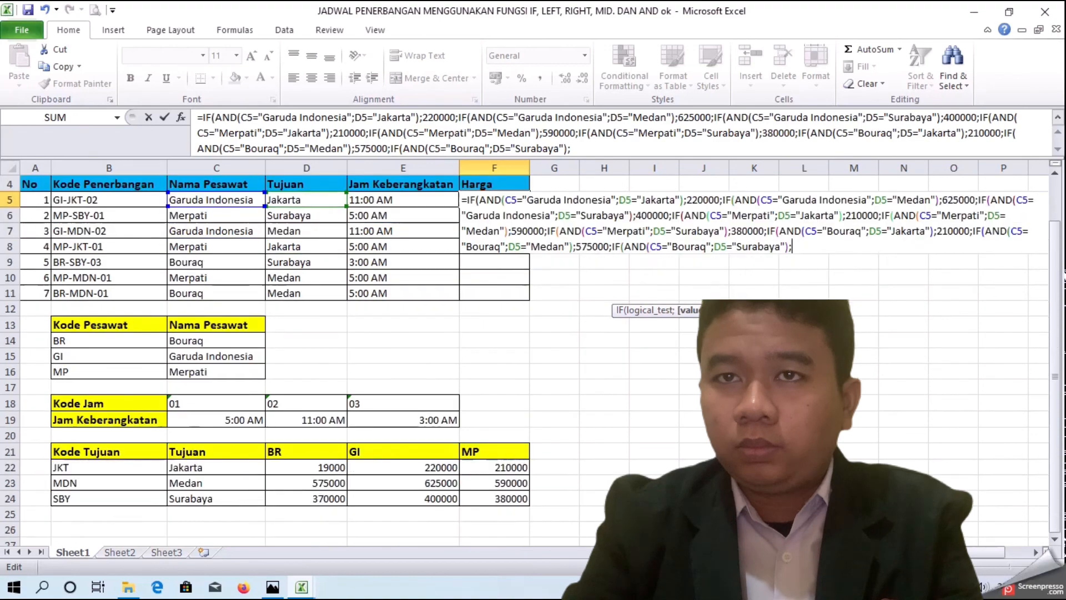
scroll(530, 361, up, 2)
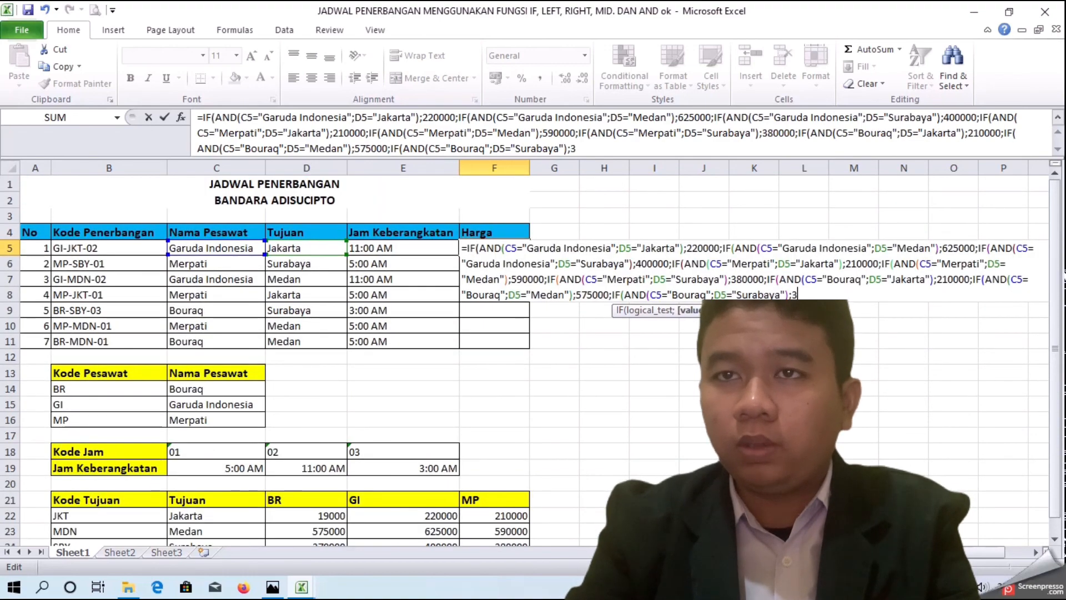
text(0000)
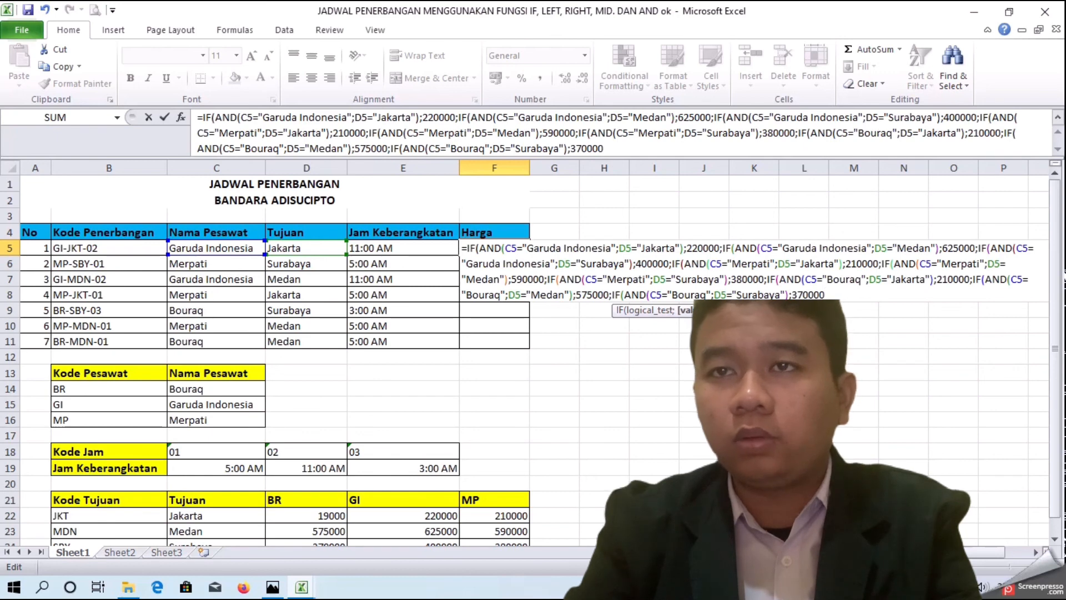
text())))
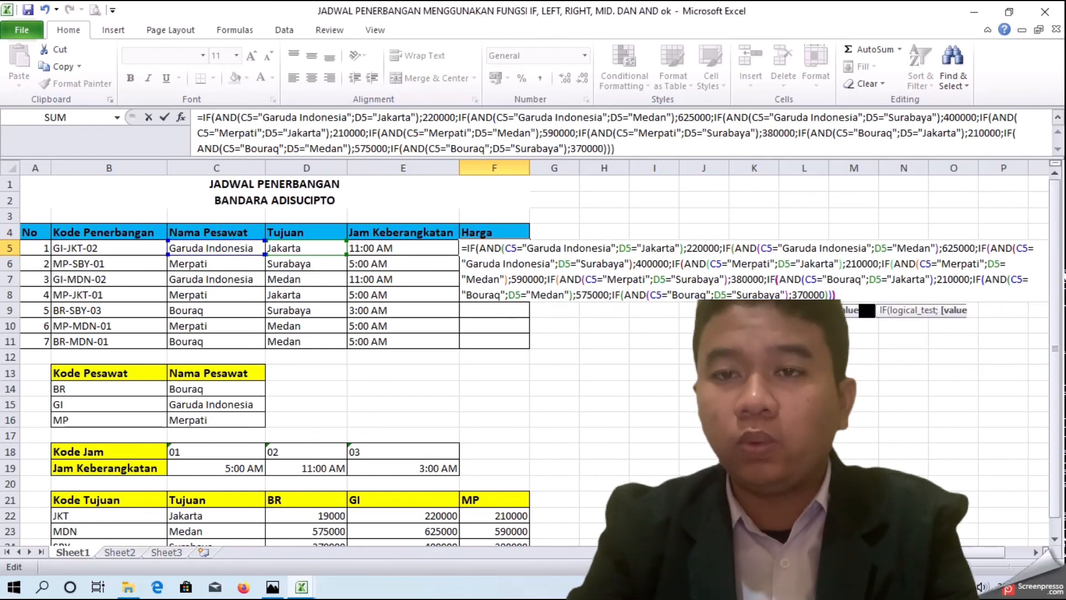
text())
Step: Close all open parentheses, enter the formula and accept the proposed parenthesis correction
key(Return)
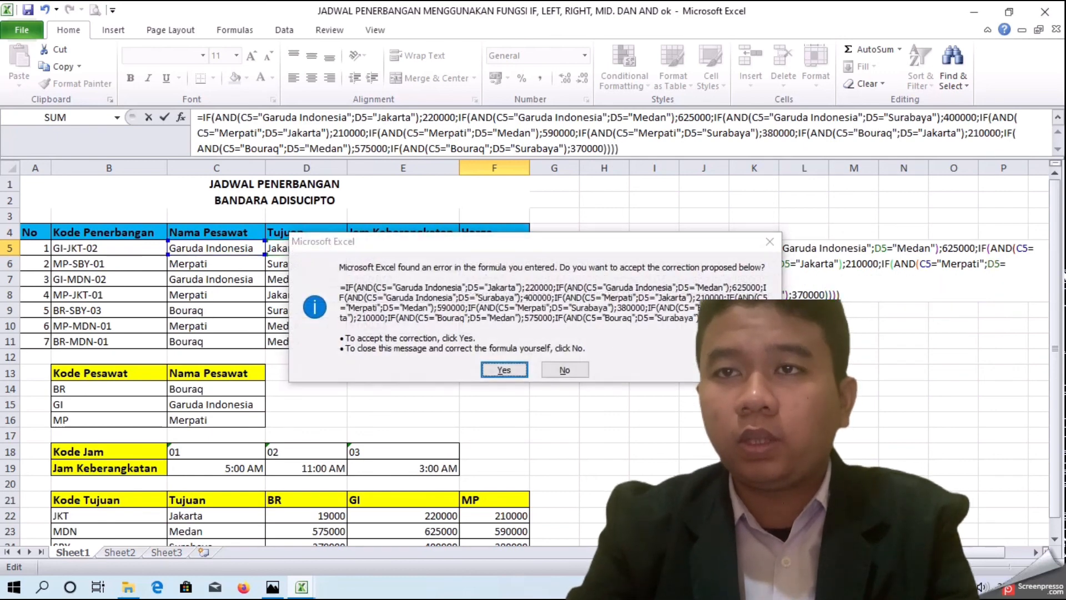
key(Return)
Step: Fill the Harga formula from F5 down to F11
click(493, 252)
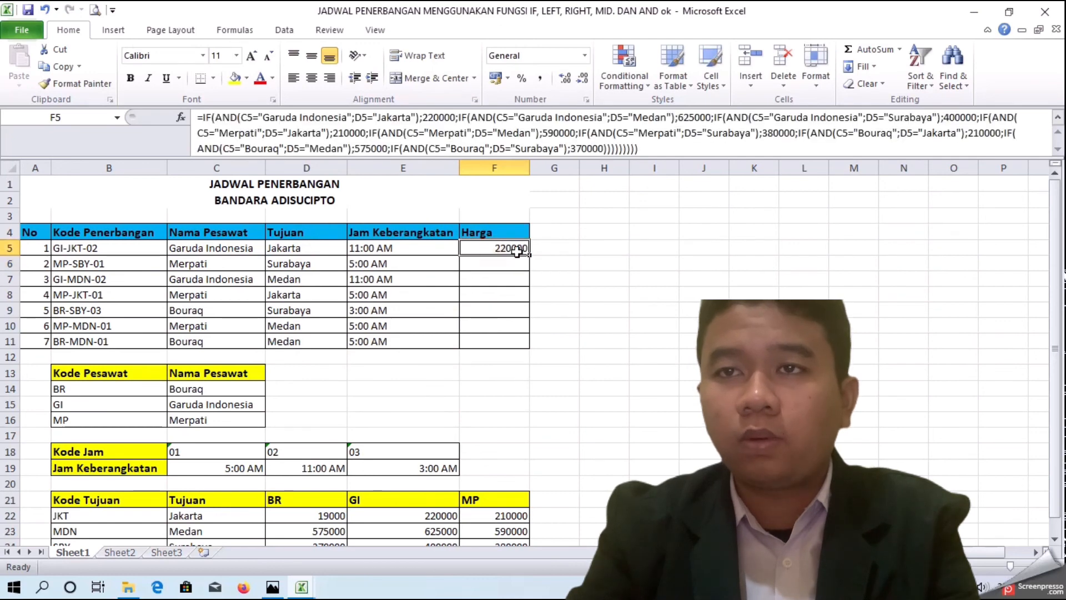
drag(532, 256, 528, 347)
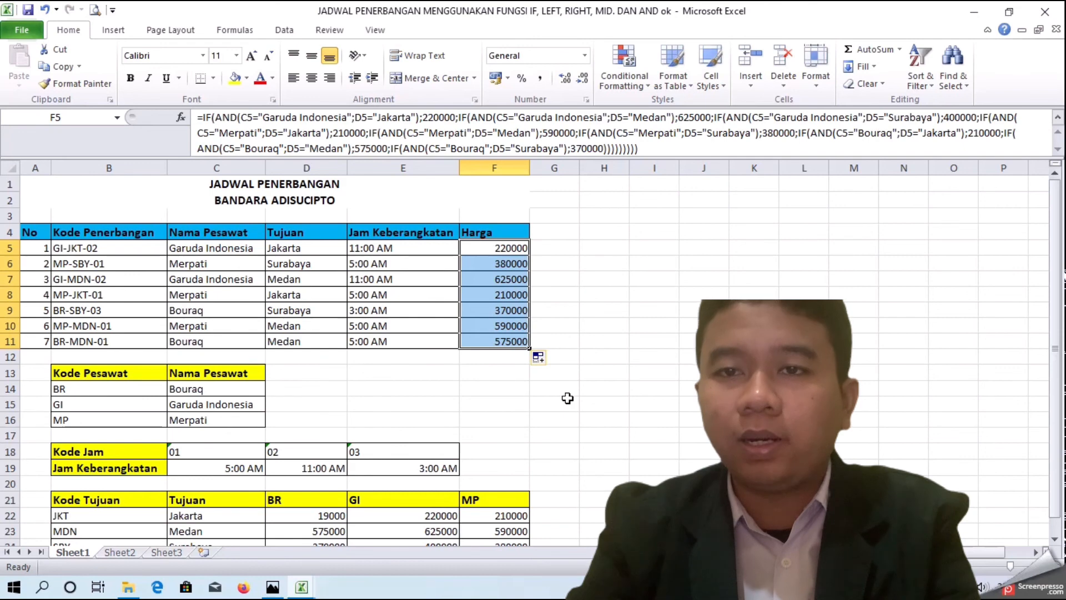
click(566, 420)
Step: Correct the BR price for Jakarta in the destination table to 190000
scroll(571, 422, down, 2)
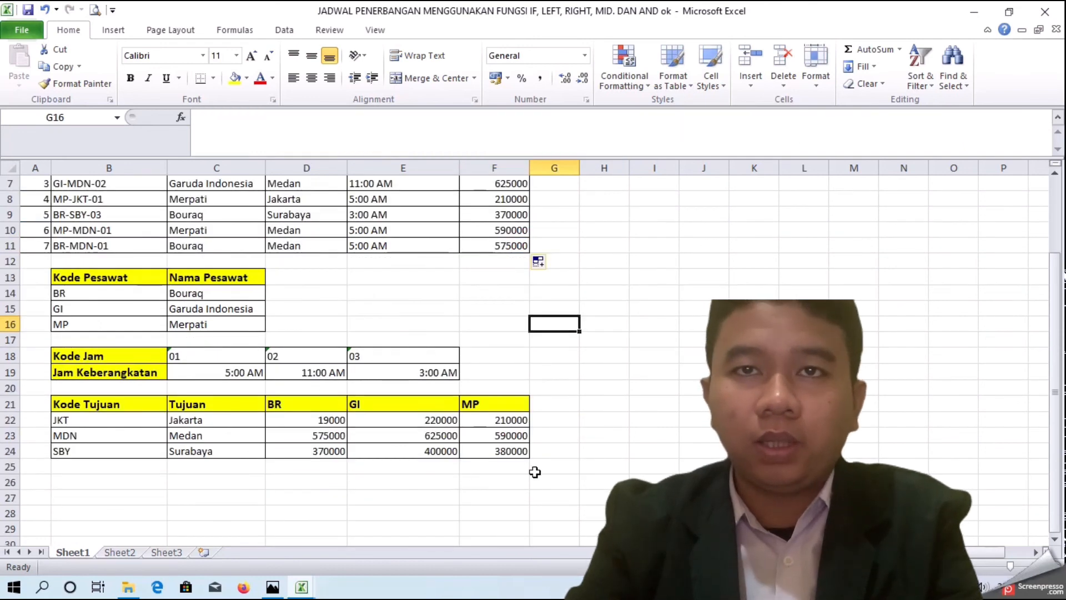
scroll(521, 486, up, 1)
double_click(321, 467)
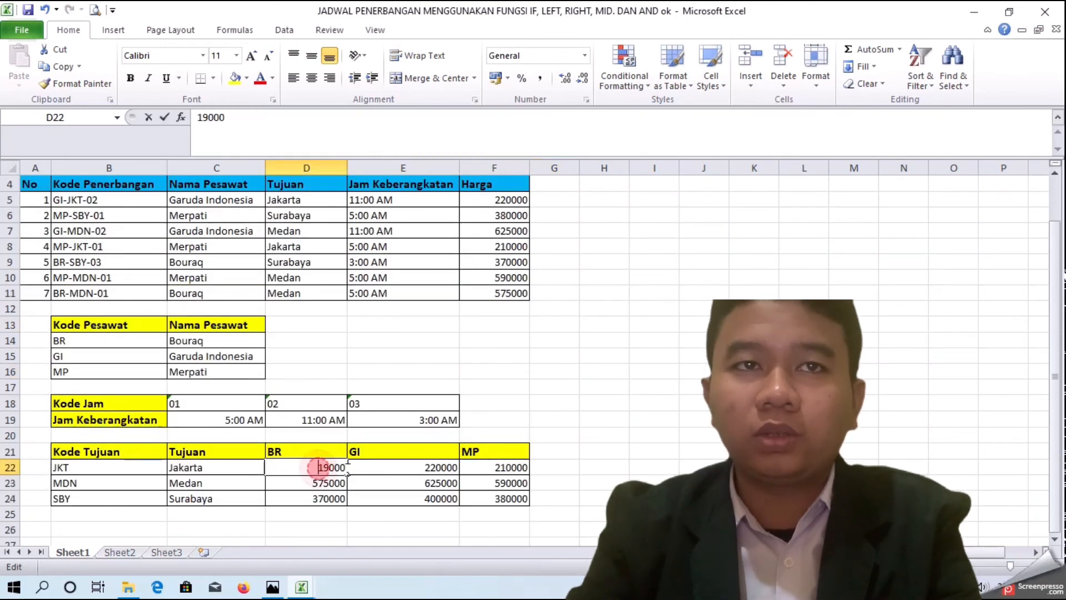
text(0)
key(Return)
scroll(391, 461, up, 1)
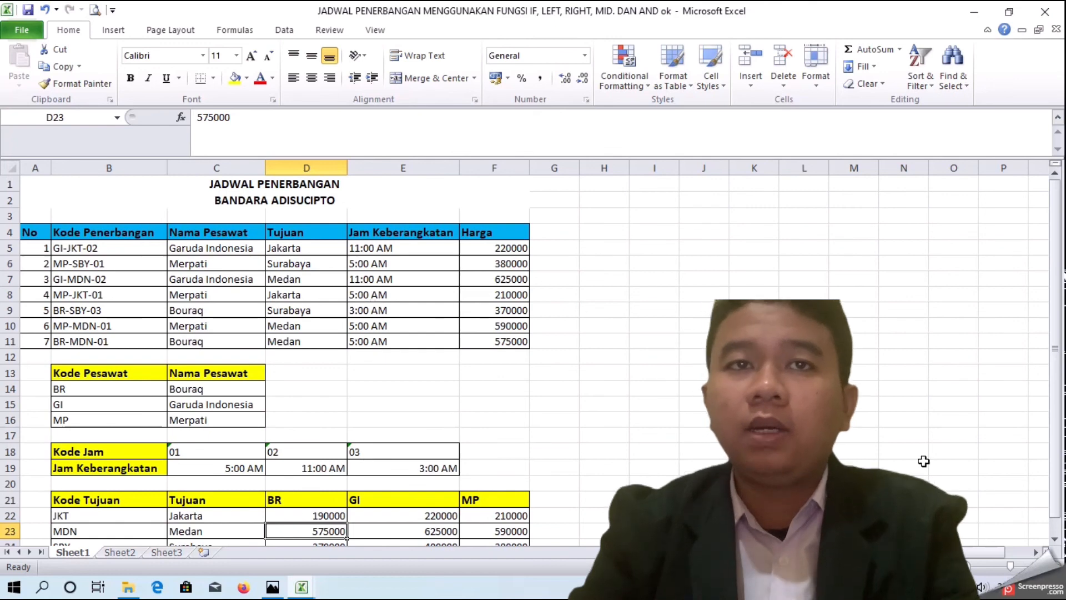
click(939, 587)
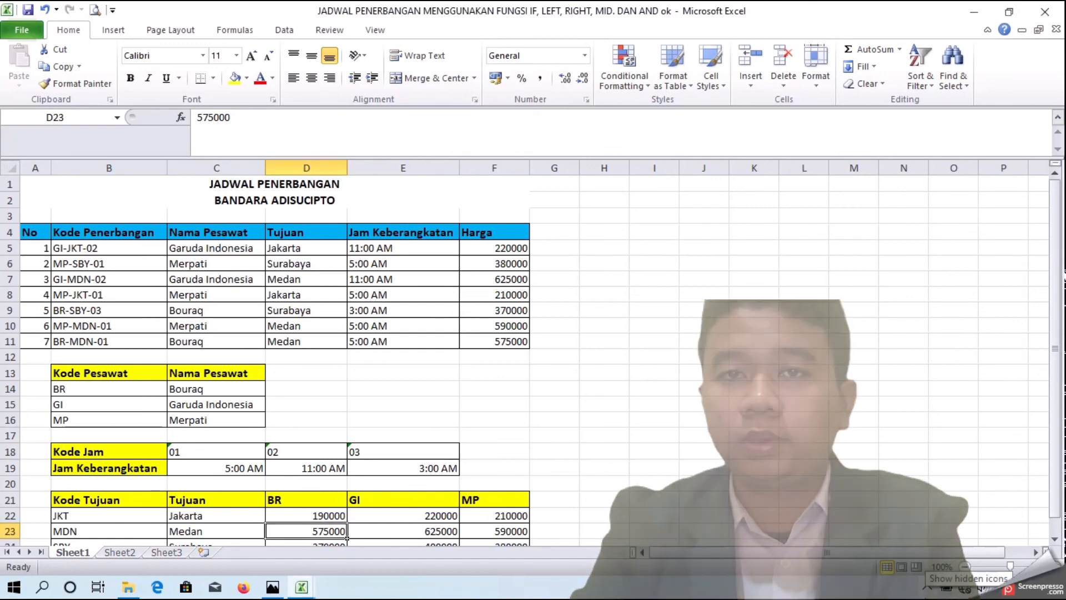
click(926, 586)
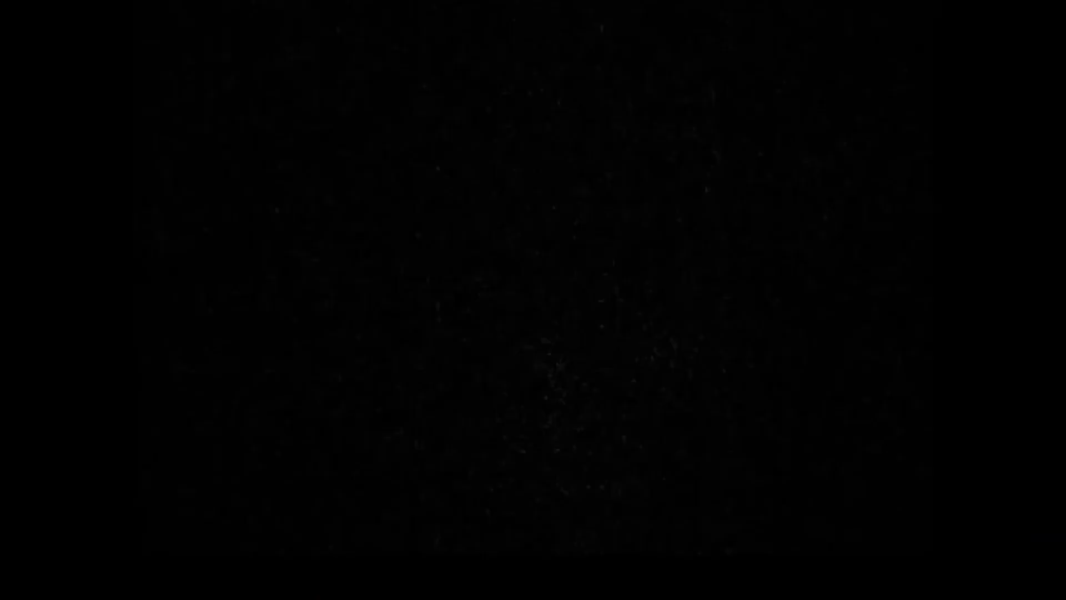